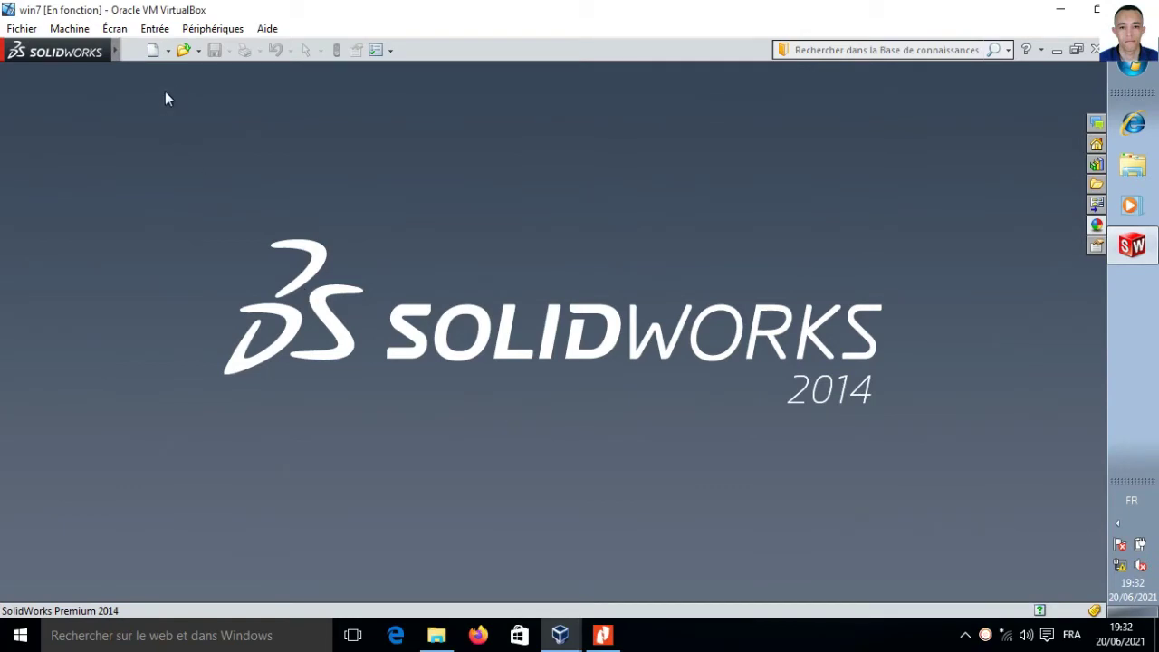
Bring up the New SolidWorks Document dialog from the toolbar
left_click(152, 50)
Create a new part and start a sketch on the front plane (Plan de face)
double_click(357, 257)
left_click(64, 273)
left_click(83, 134)
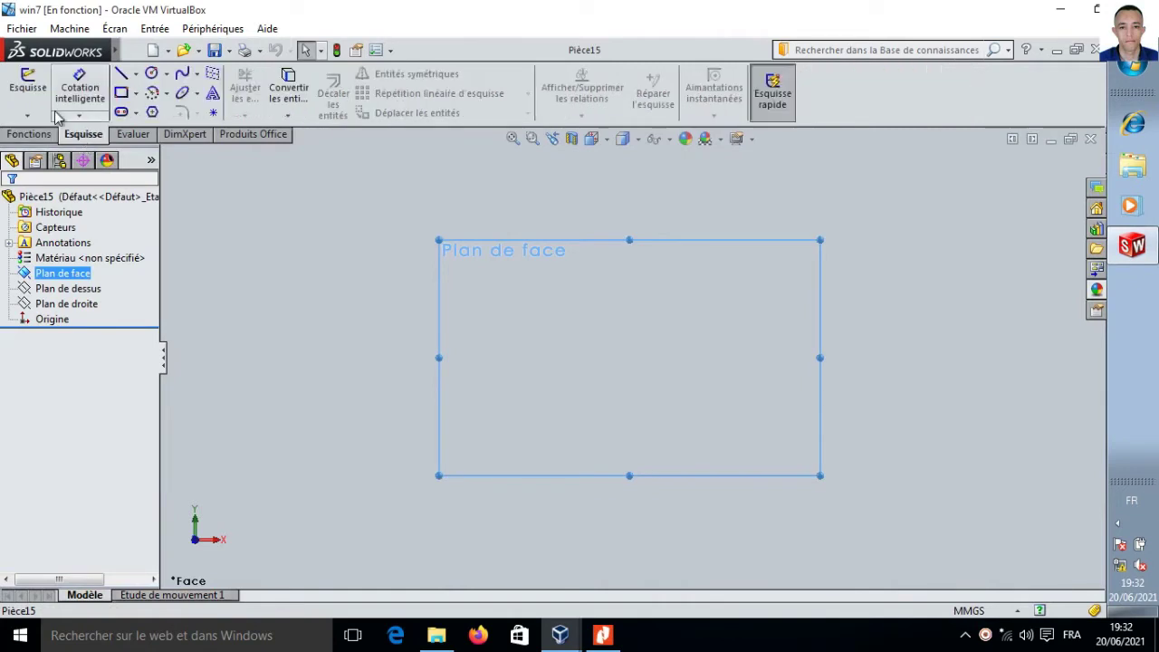
left_click(21, 86)
Draw an infinite vertical construction line through the origin
left_click(137, 75)
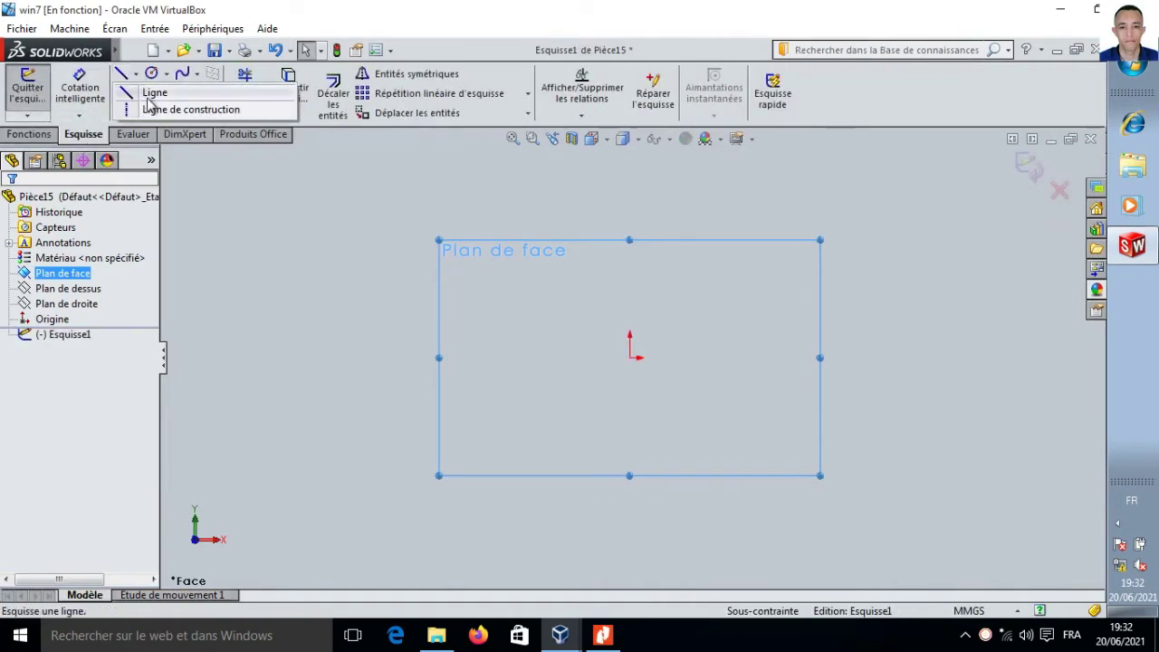
left_click(172, 180)
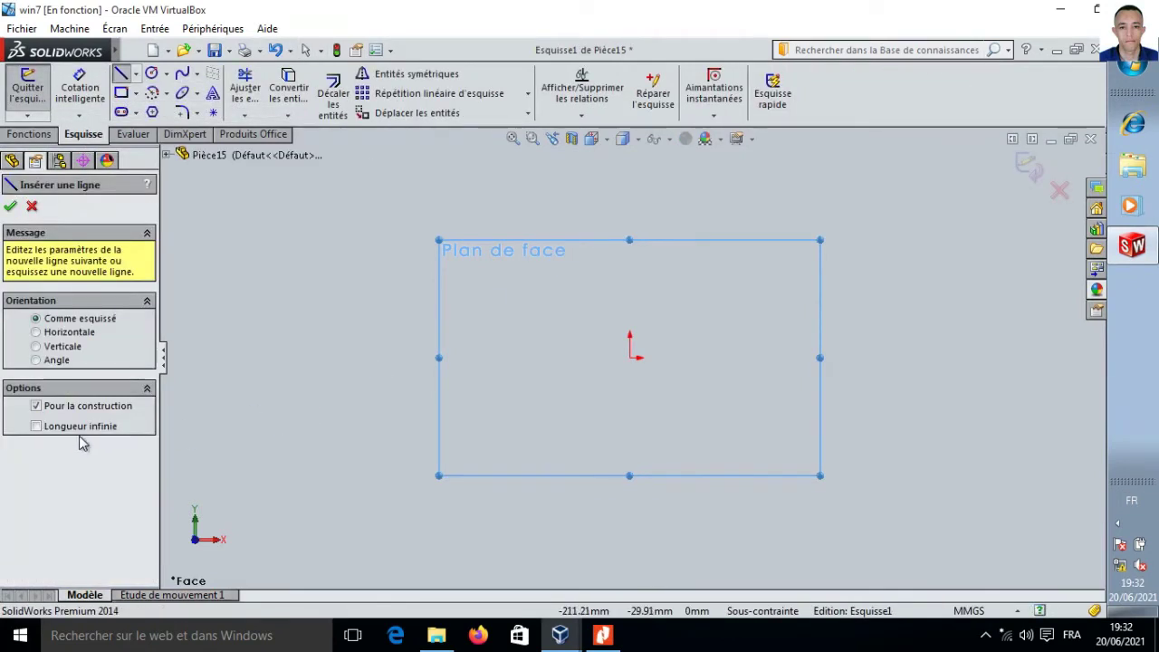
left_click(36, 426)
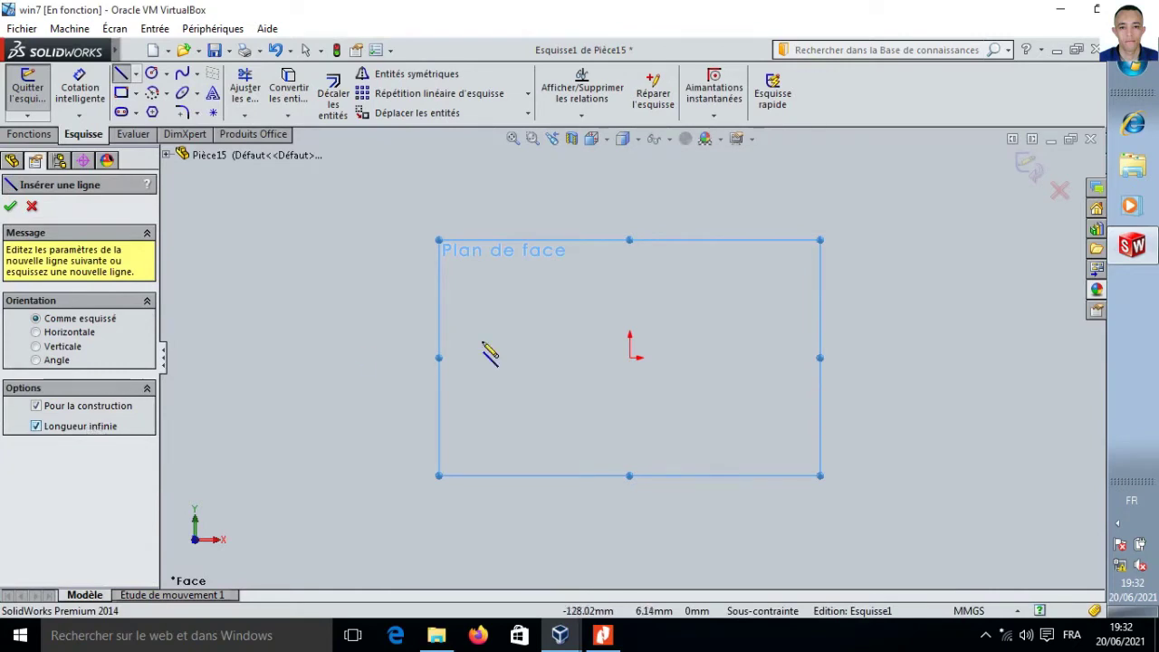
left_click(629, 356)
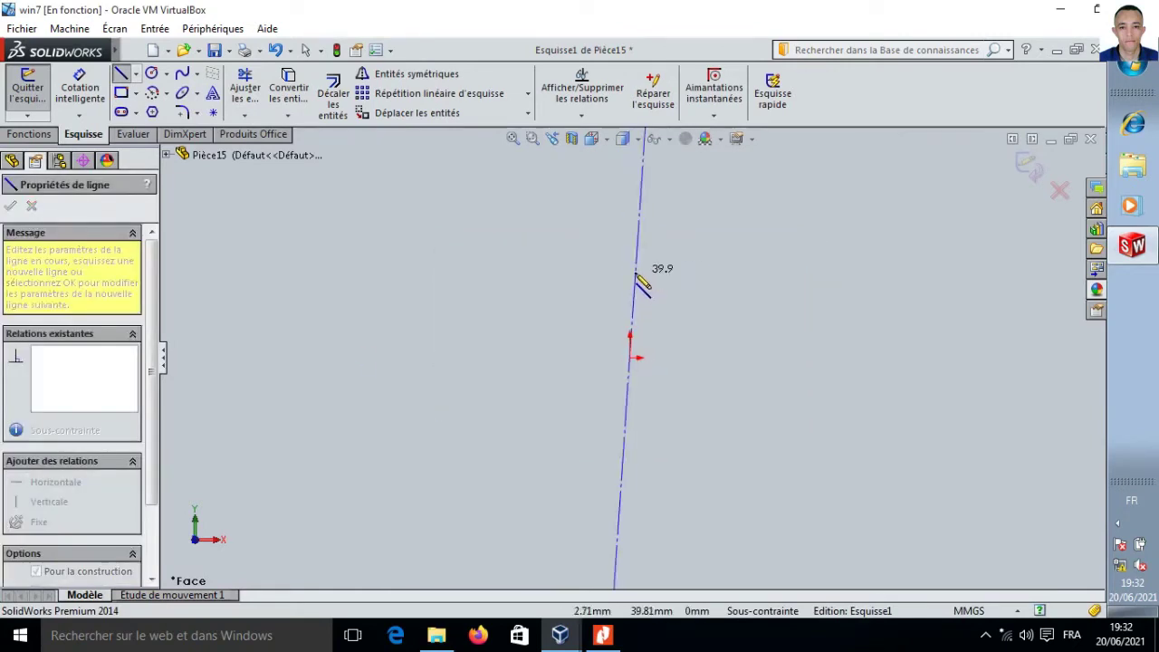
left_click(638, 279)
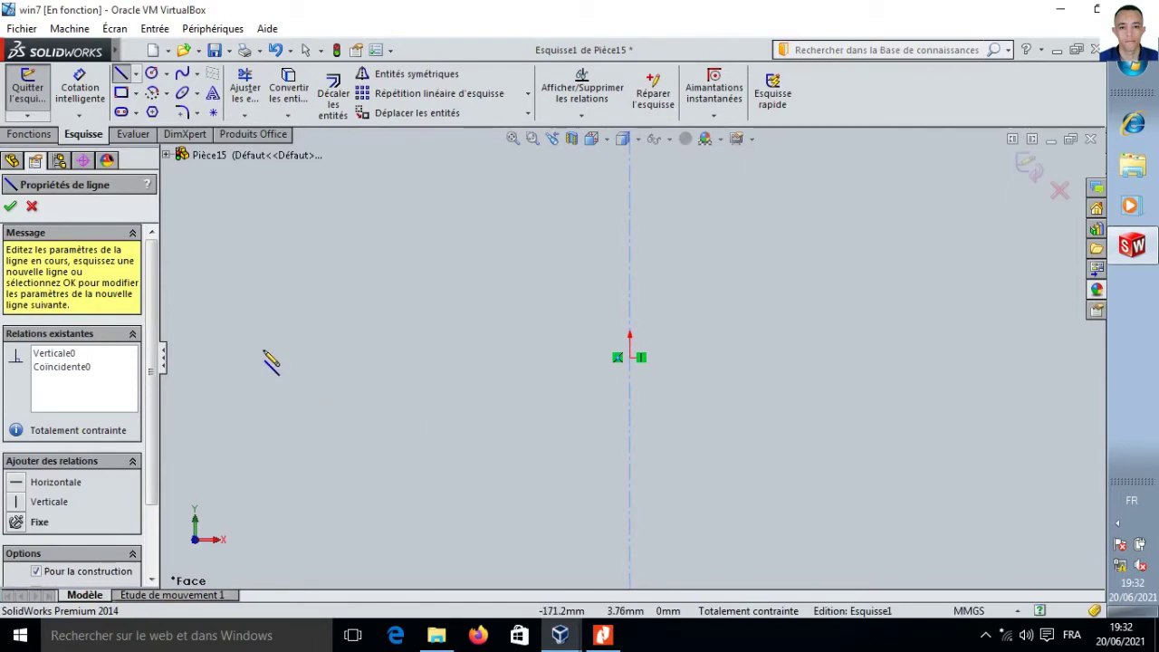
key("Escape")
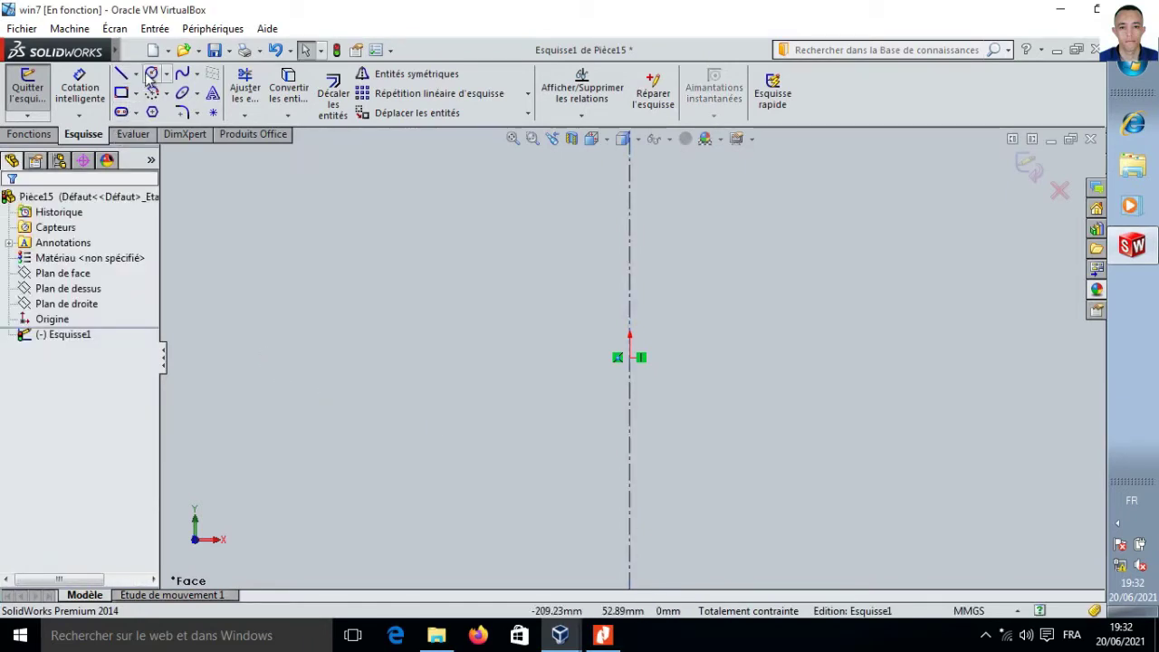
Draw a 180° centre-point arc about the origin and close it with a vertical line
left_click(154, 95)
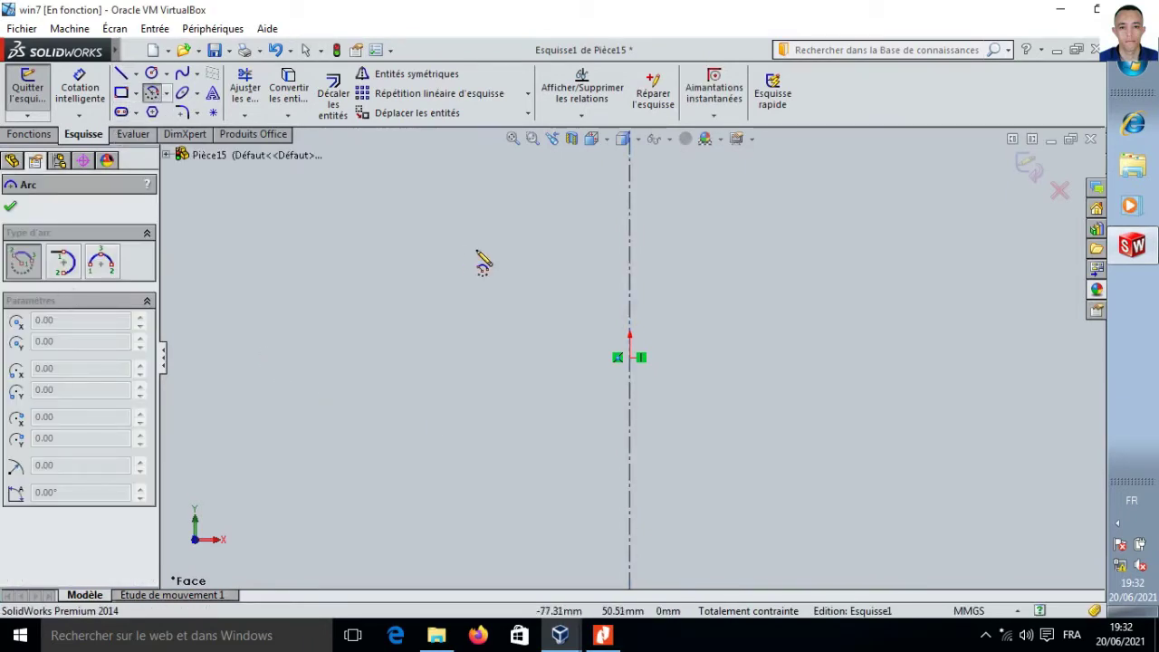
left_click(633, 356)
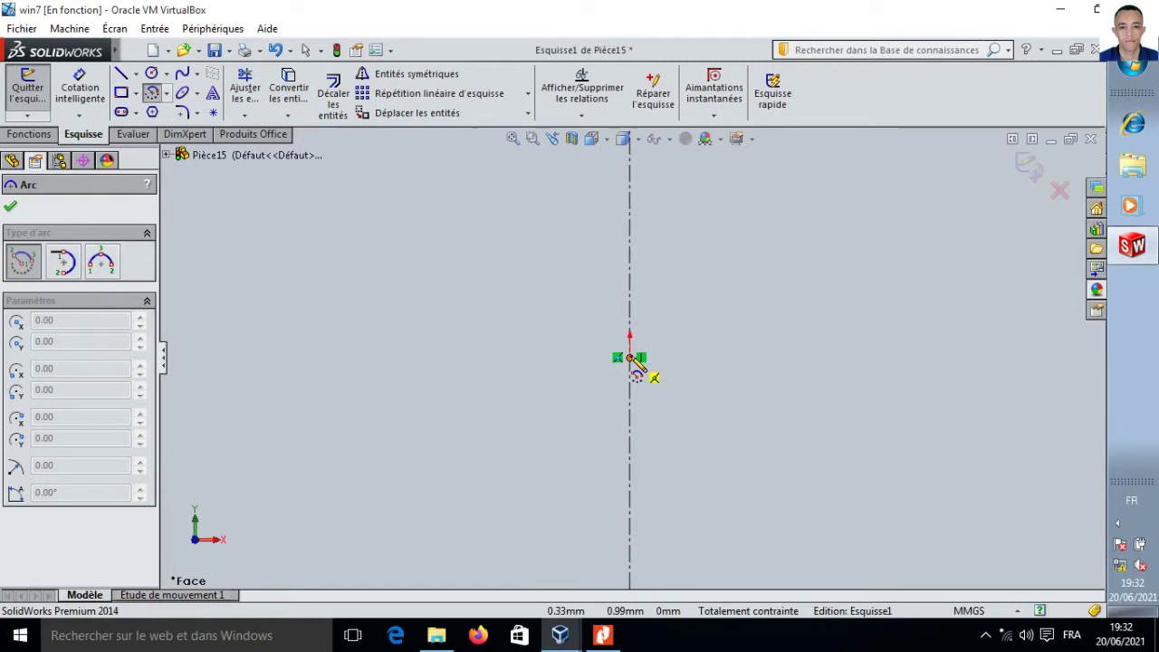
left_click(630, 256)
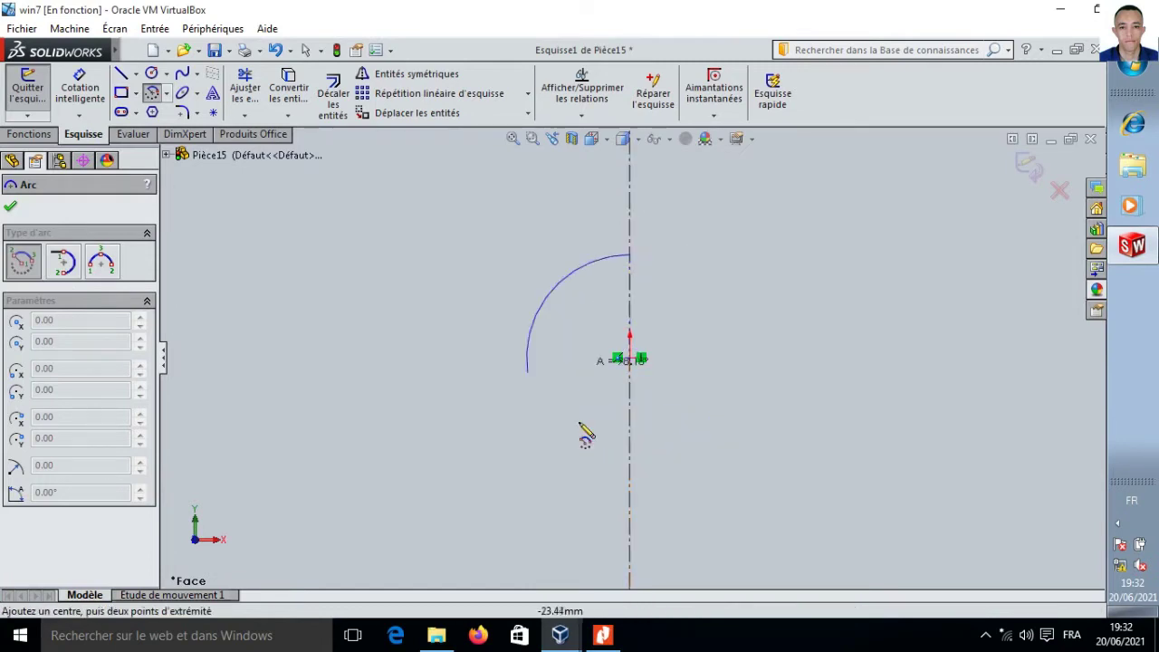
left_click(631, 462)
key("Escape")
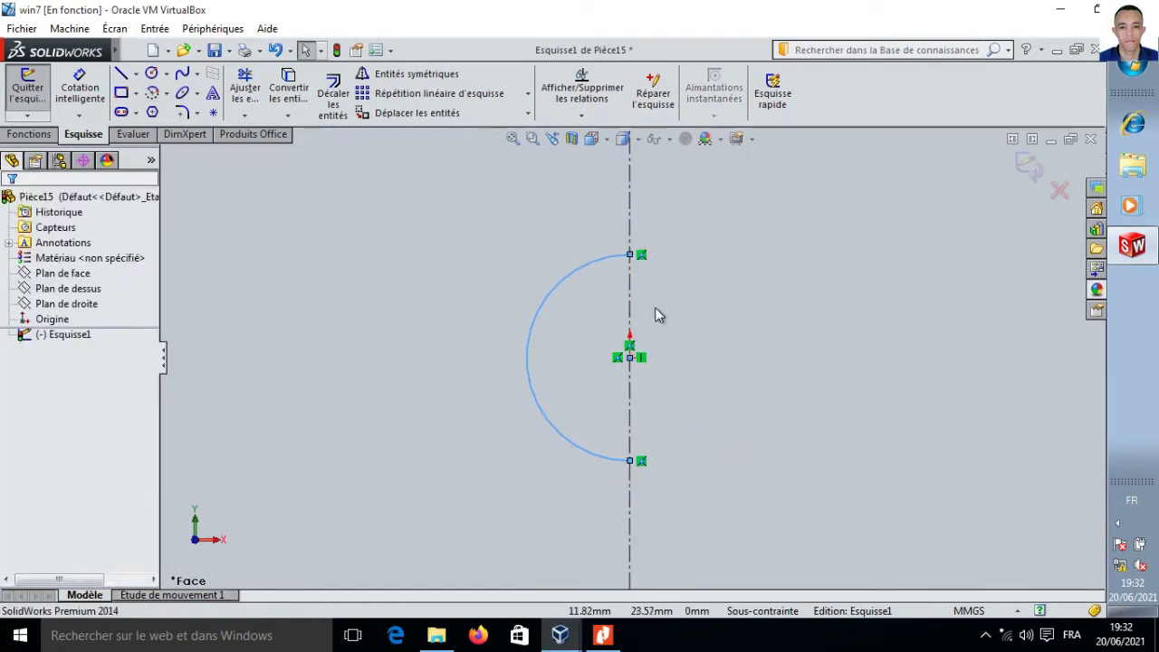
left_click(120, 74)
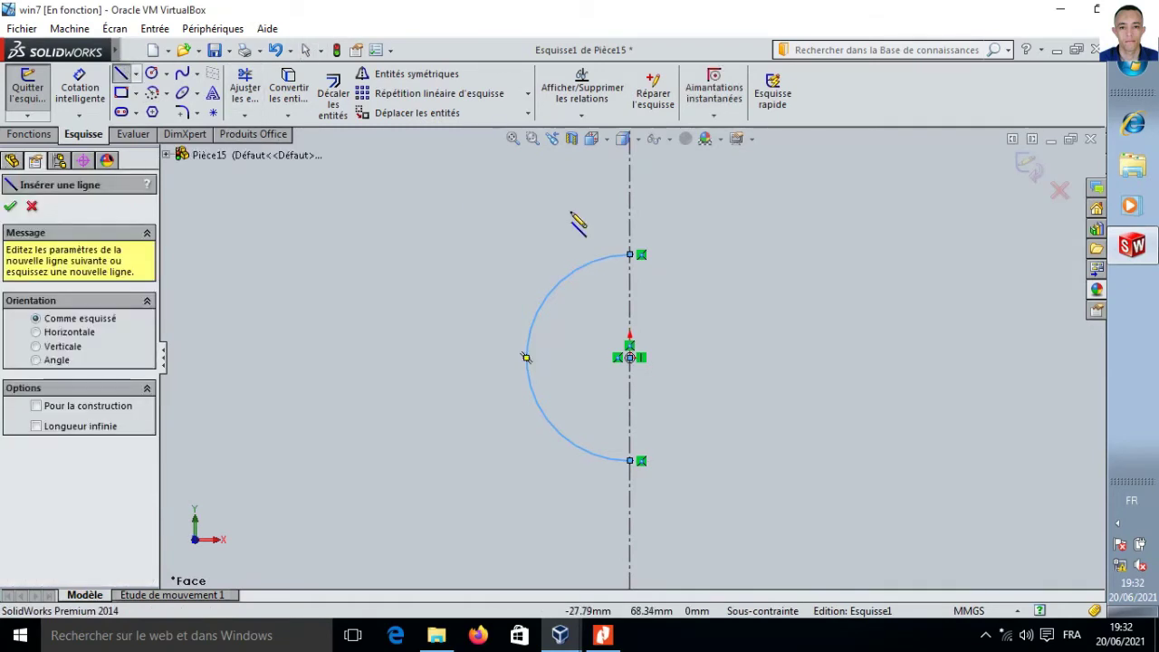
left_click(630, 255)
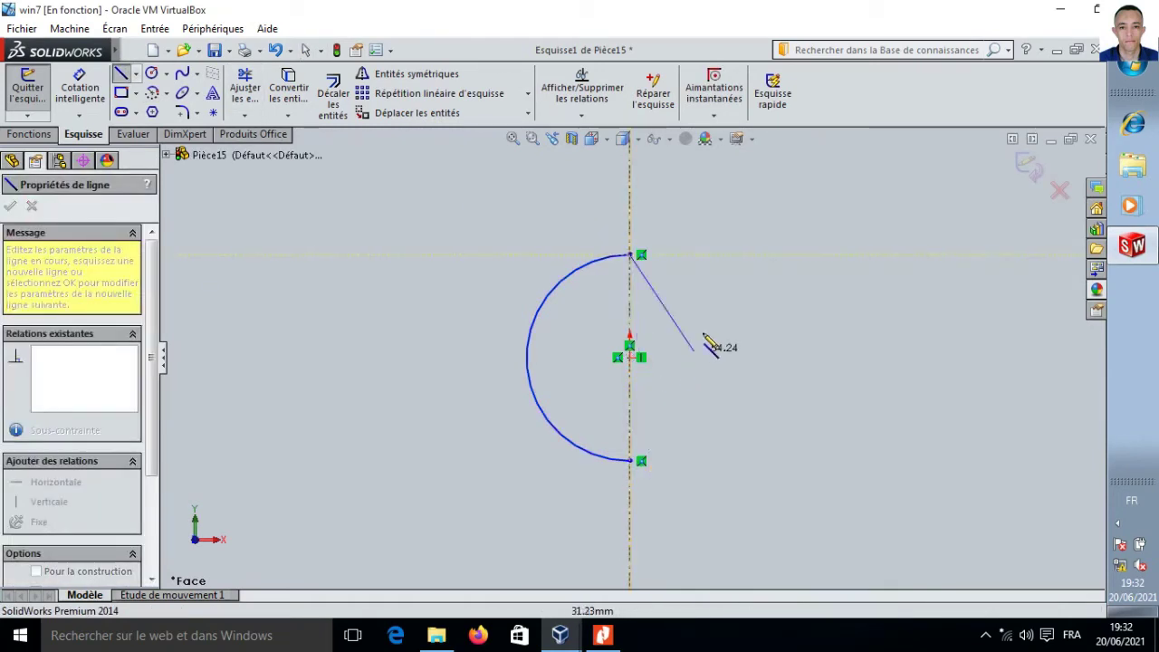
left_click(631, 461)
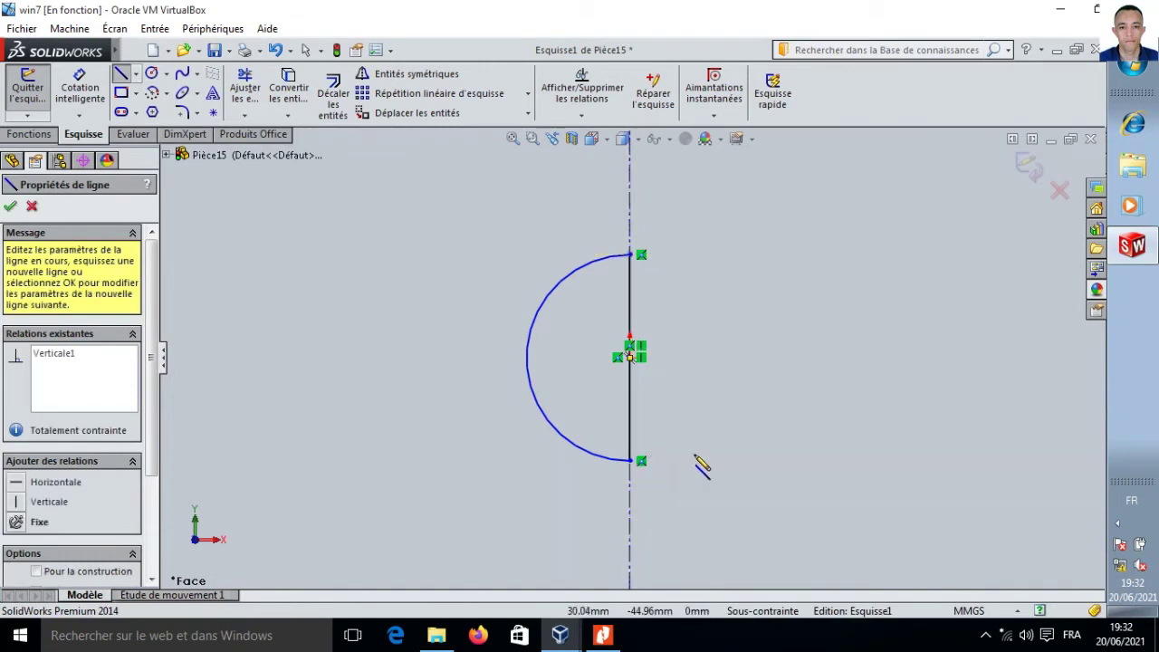
key("Escape")
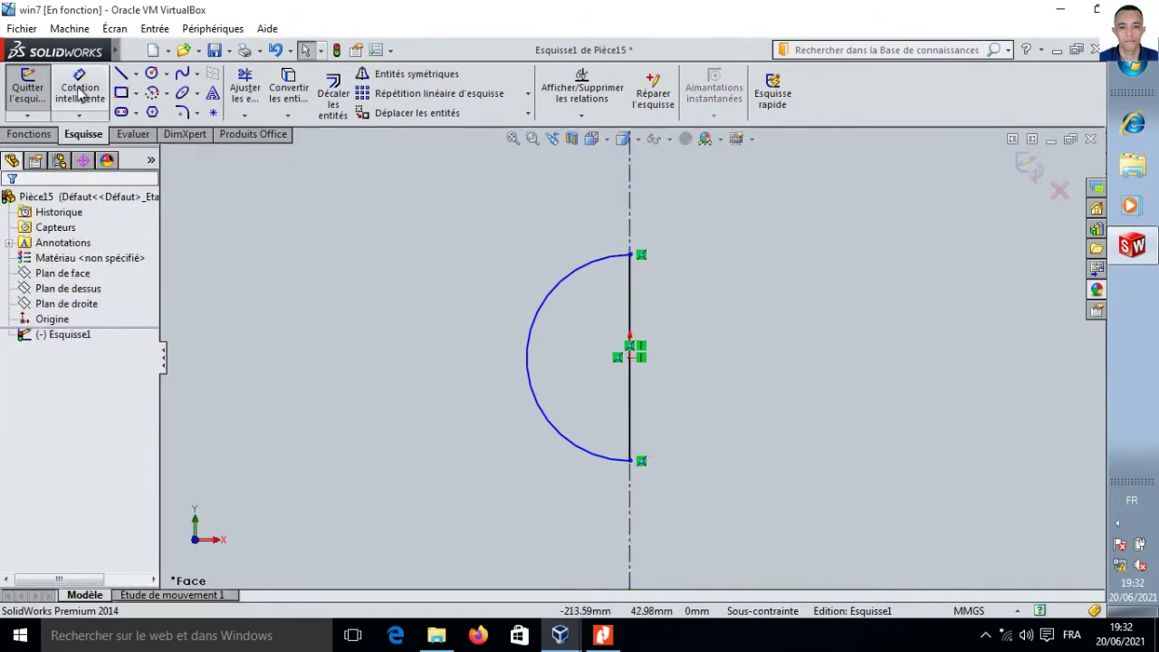
Dimension the arc radius to 10 mm
left_click(79, 91)
left_click(532, 335)
left_click(517, 328)
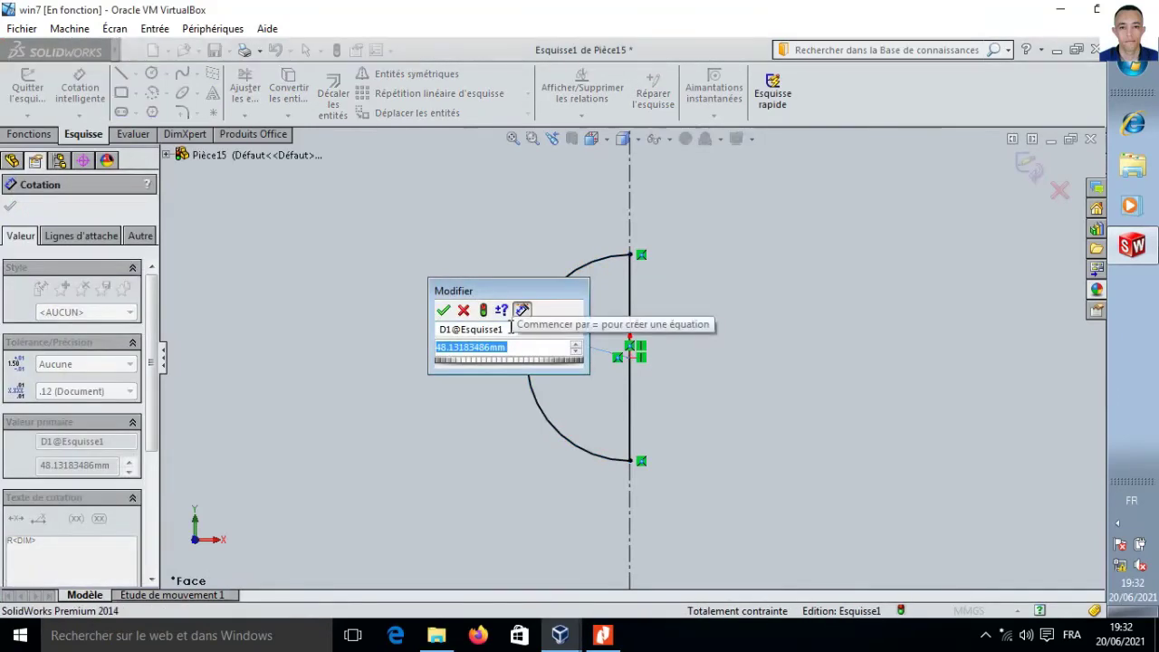
type("10")
key("Return")
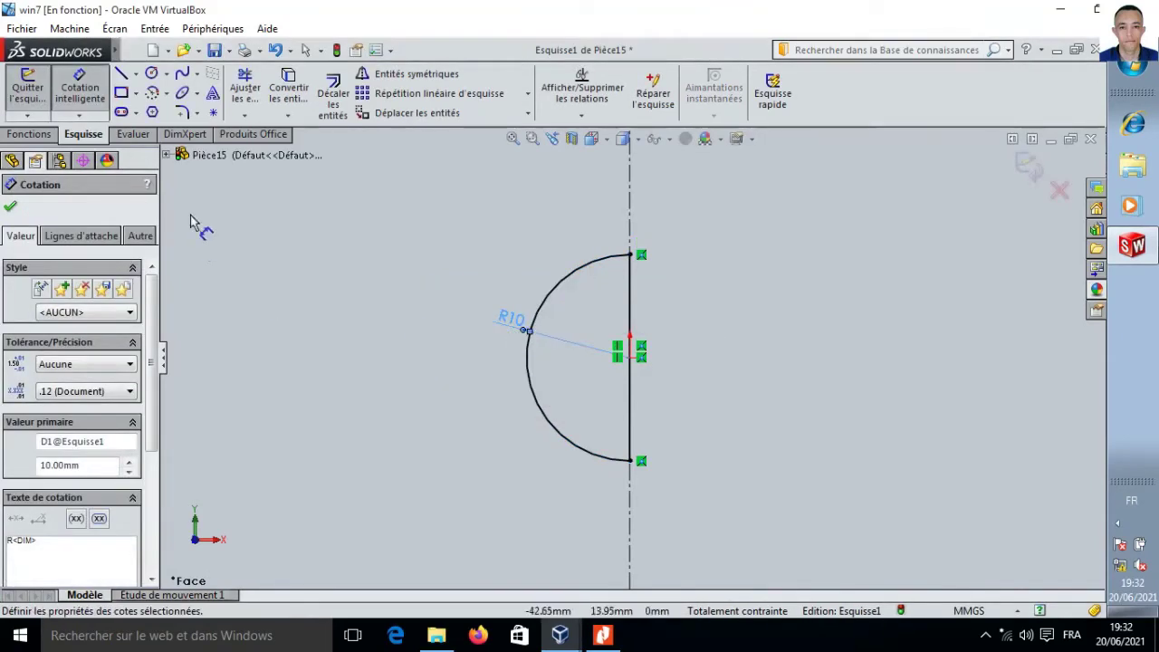
Revolve the semicircle 360° into a solid sphere (Révolution1)
left_click(52, 135)
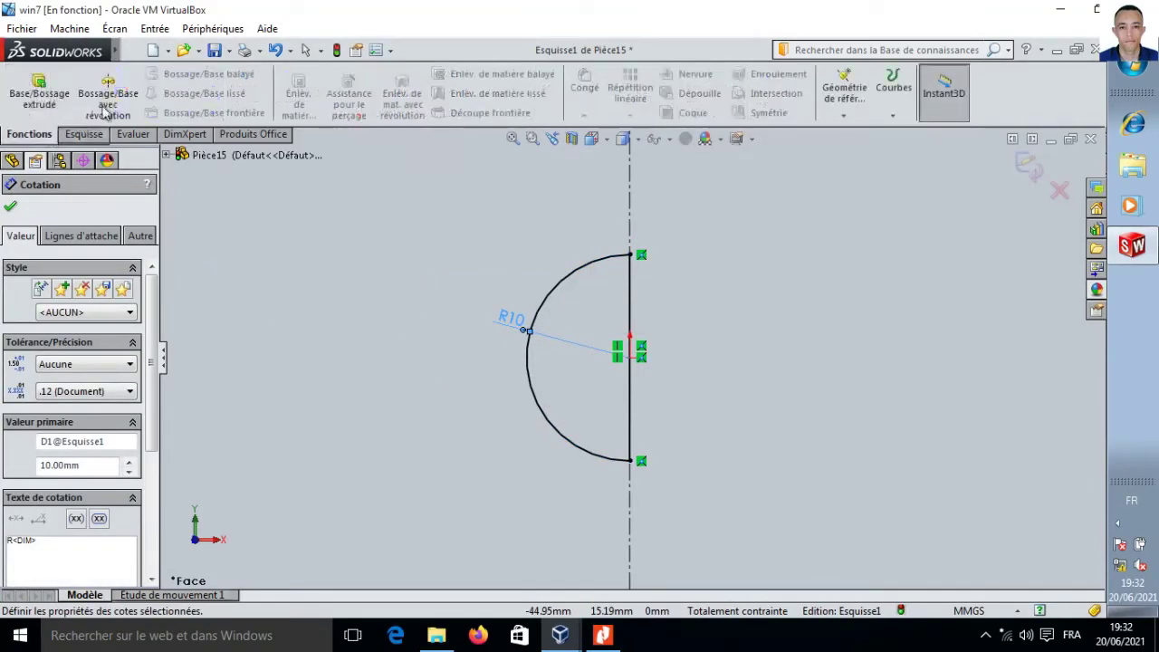
left_click(110, 90)
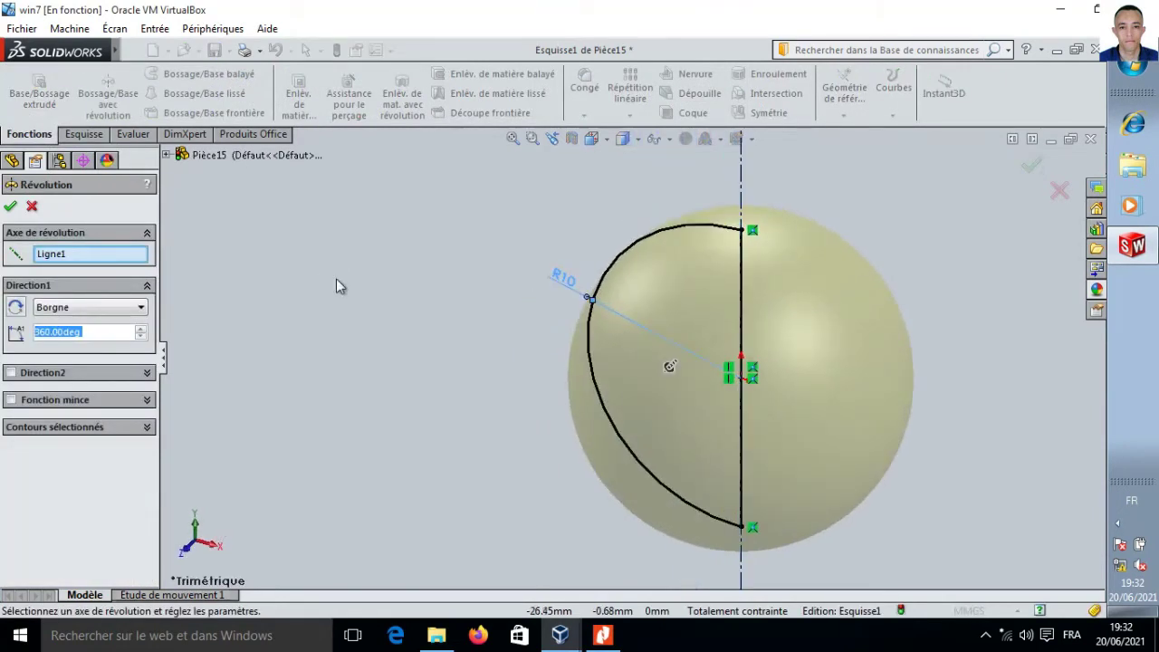
left_click(12, 207)
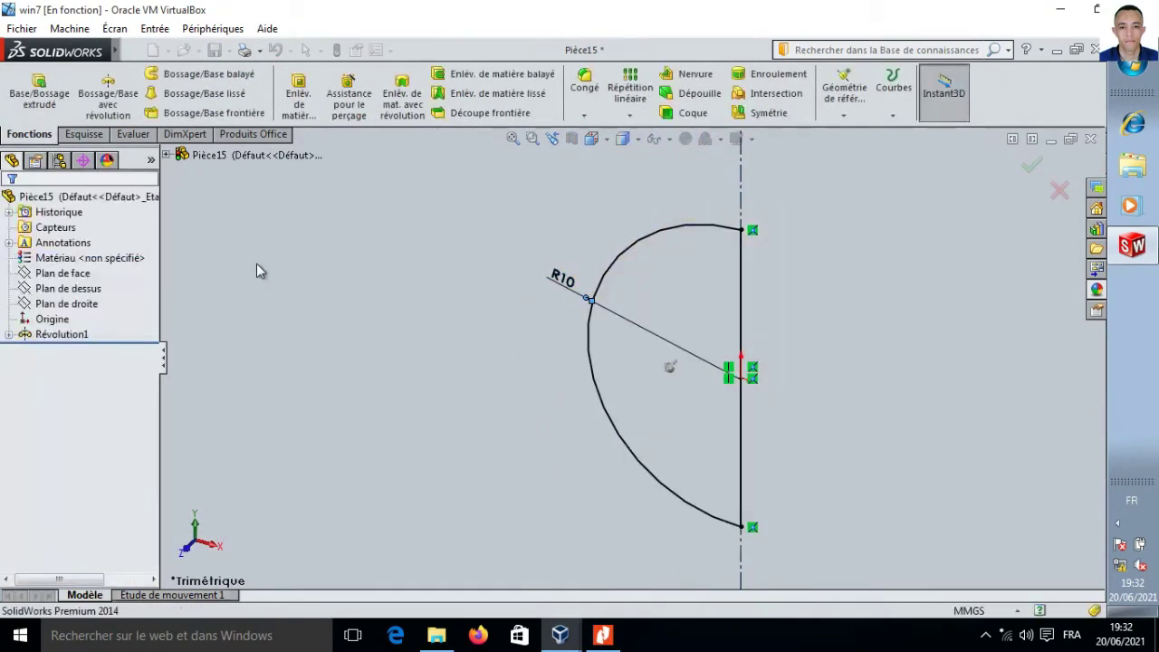
left_click(77, 273)
Assign Acier allié as the sphere's material
right_click(74, 260)
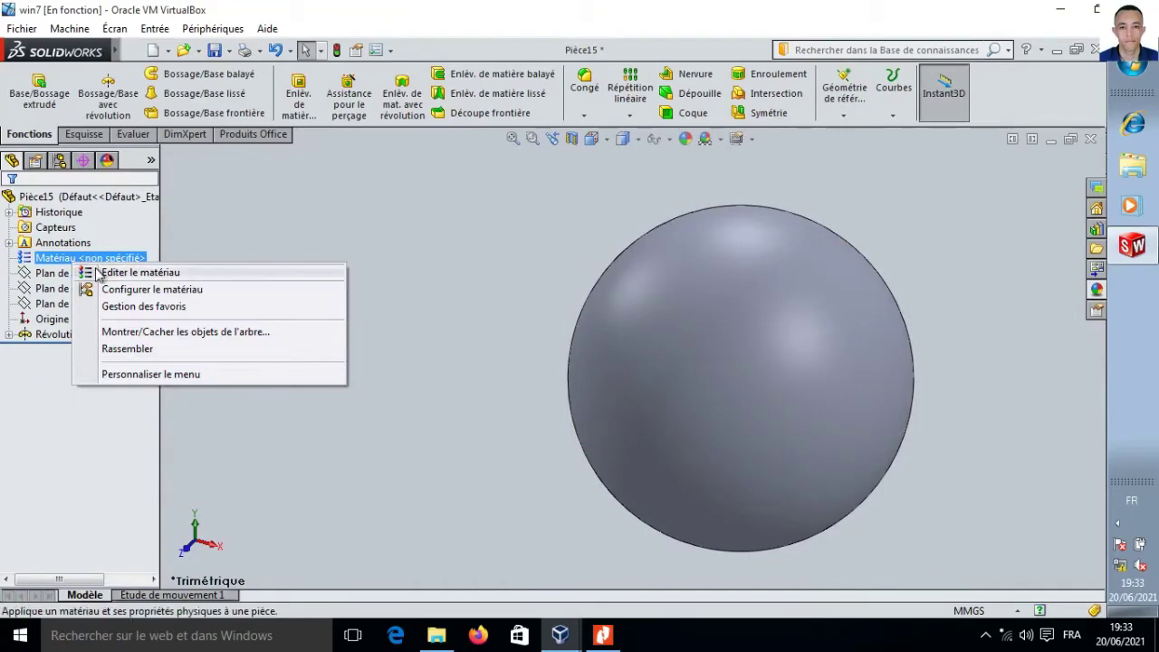
left_click(95, 273)
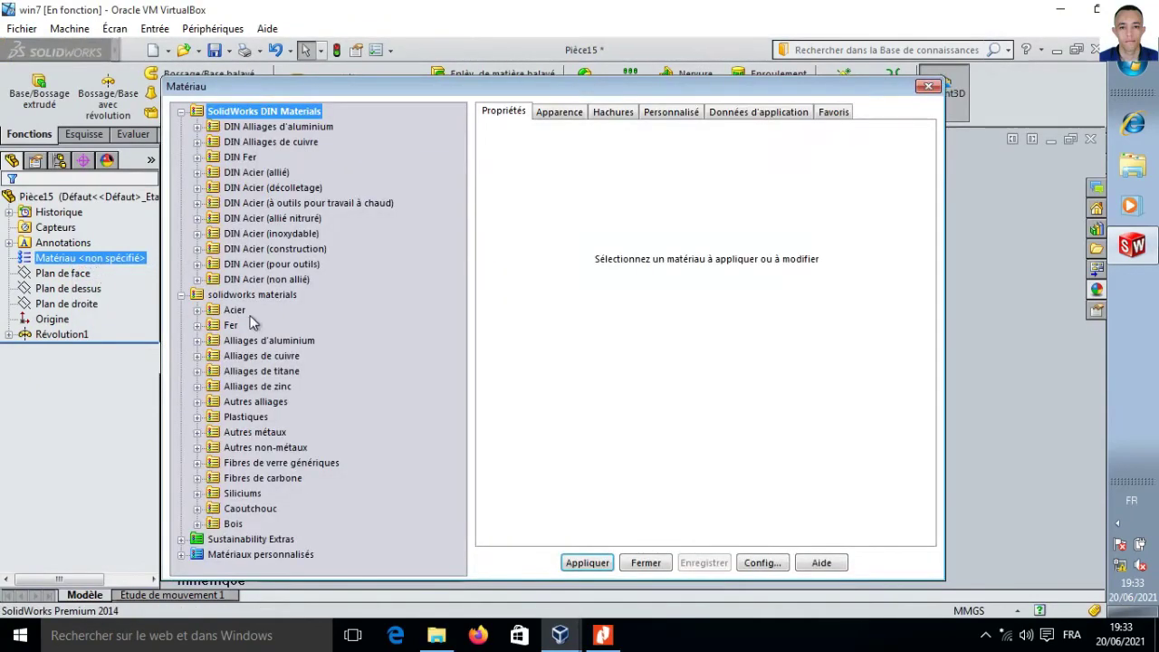
left_click(198, 311)
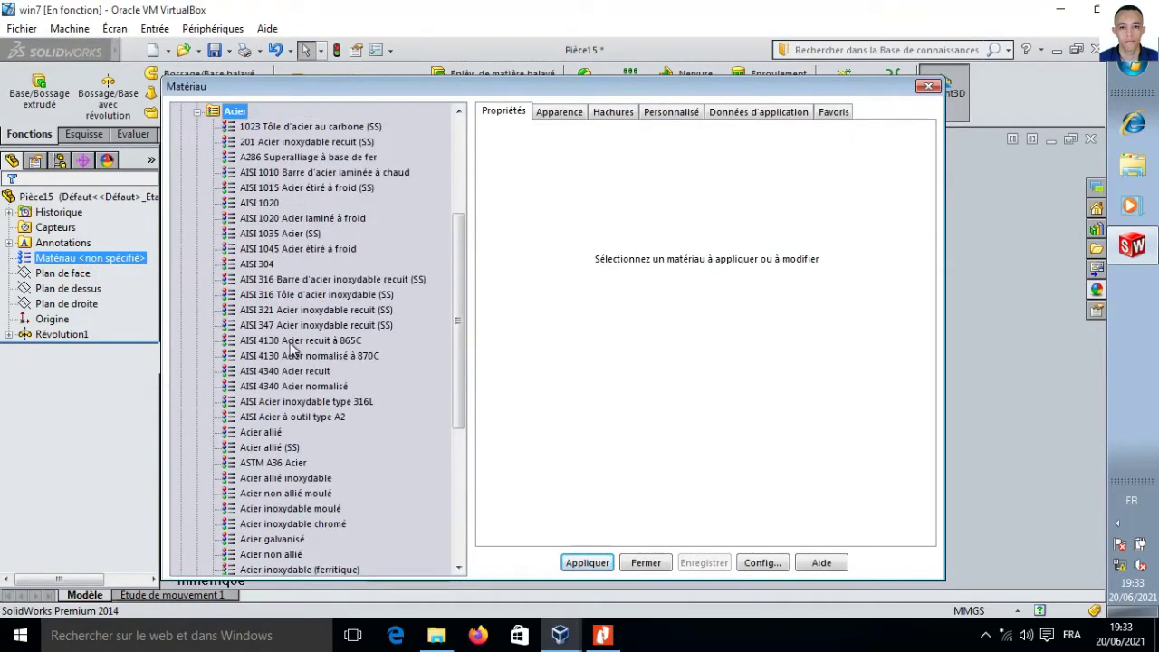
left_click(262, 432)
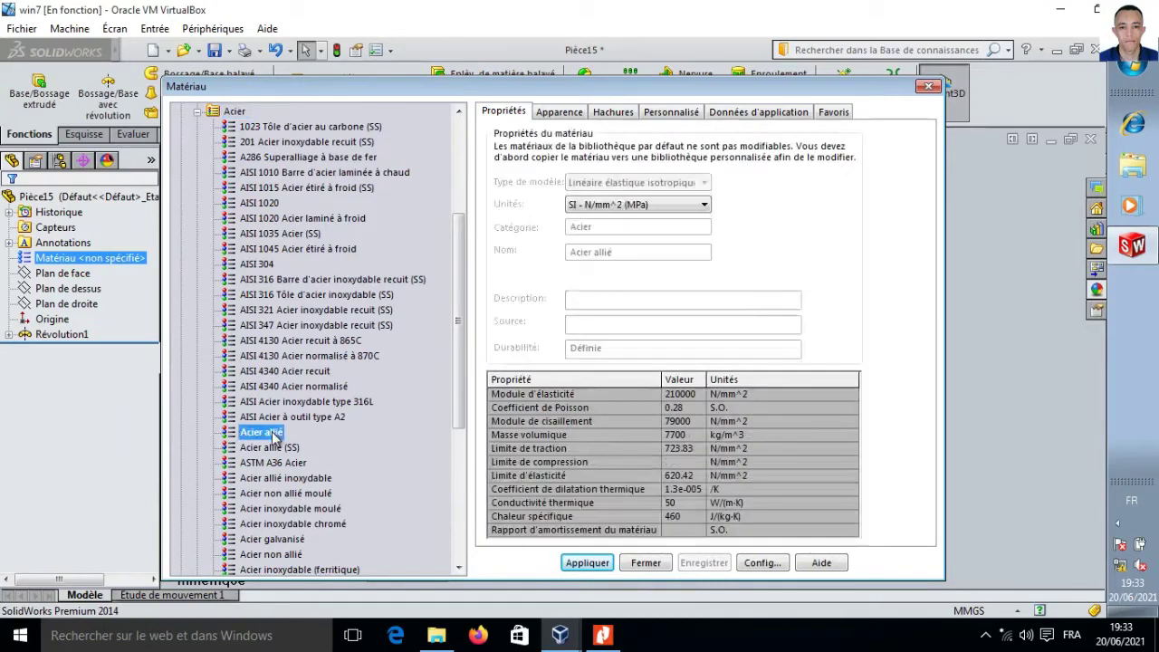
left_click(587, 562)
left_click(646, 563)
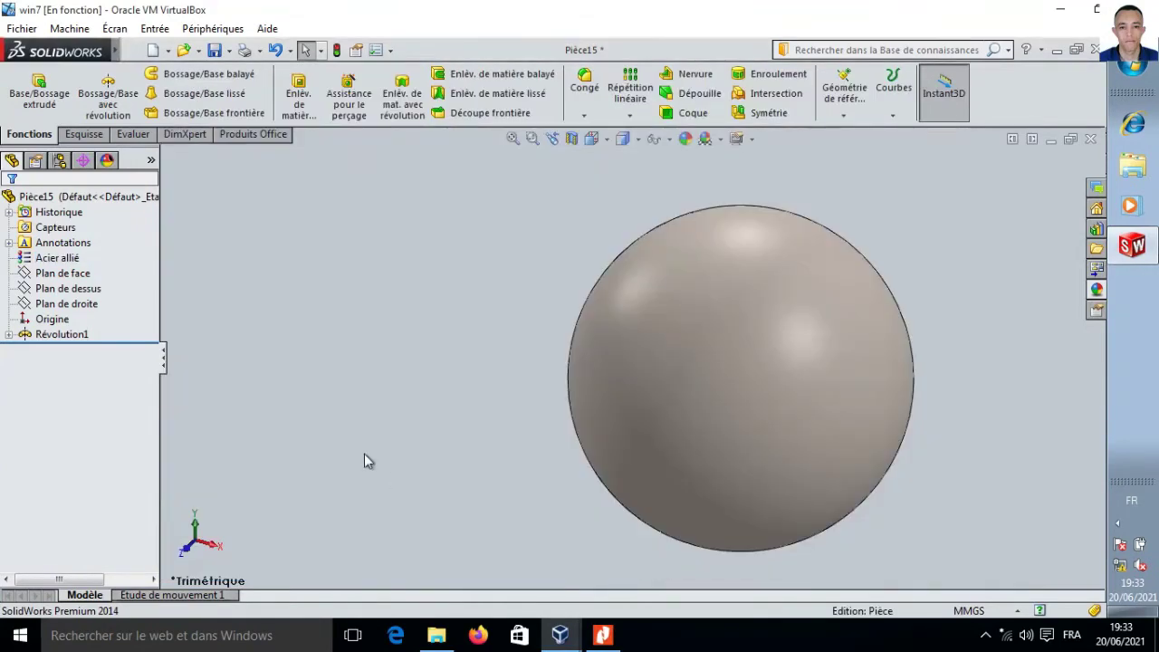
Save the part as ball1 and begin a new document
key("ctrl+s")
type("ball1")
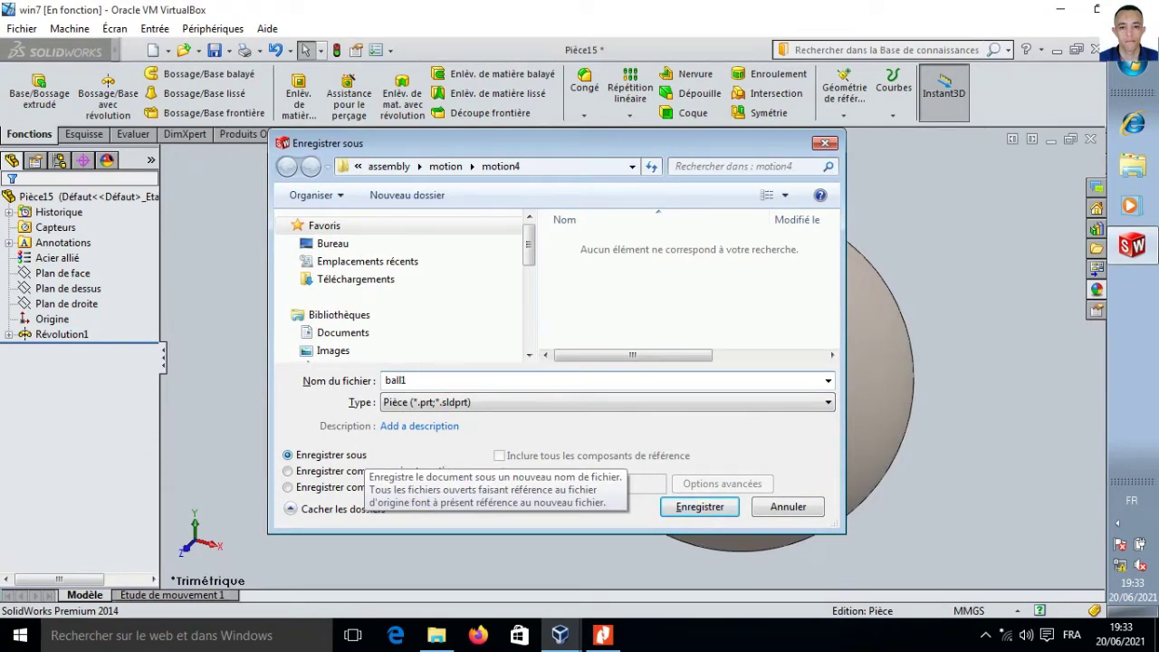
left_click(715, 509)
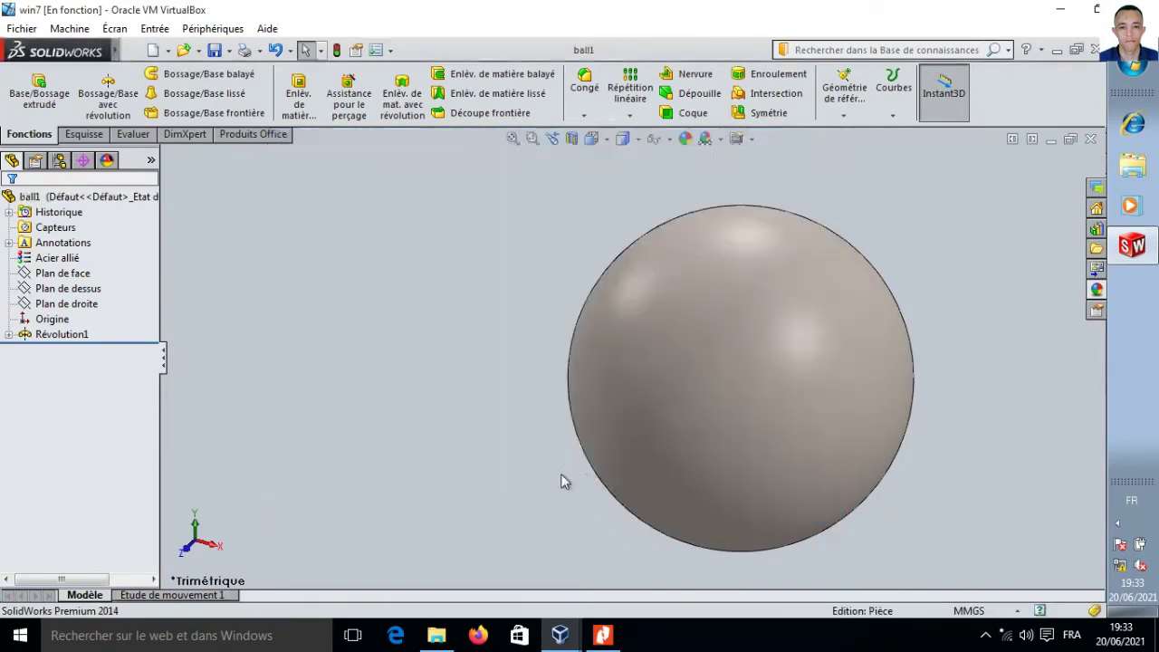
key("ctrl+n")
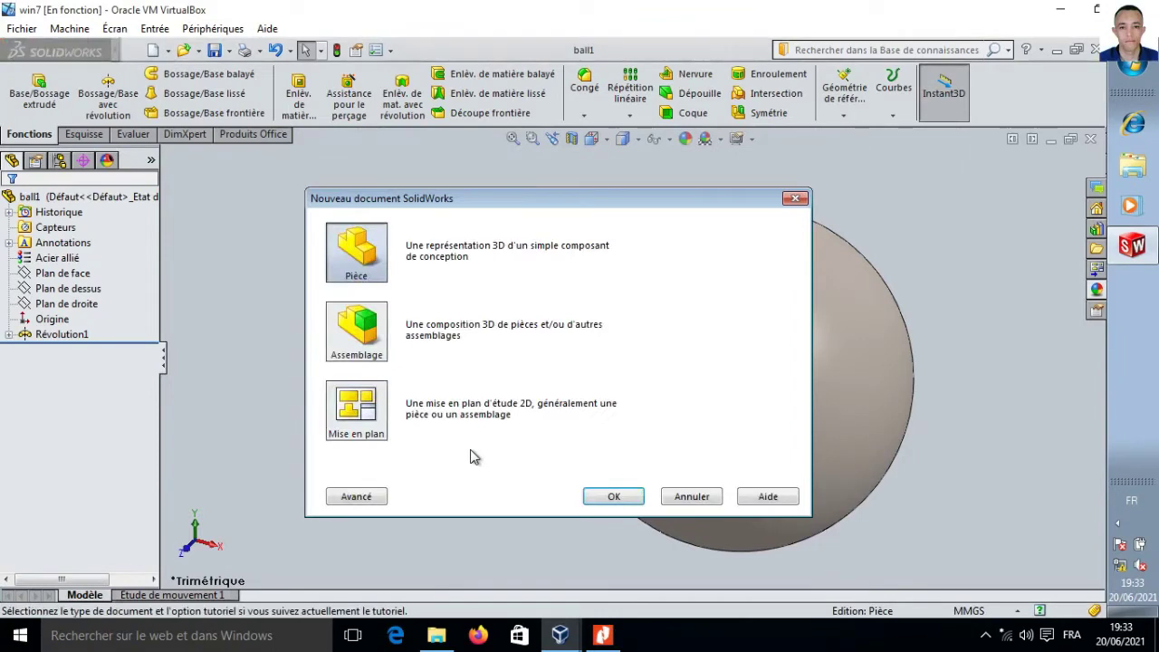
Create a new part and start a sketch on the front plane
double_click(378, 266)
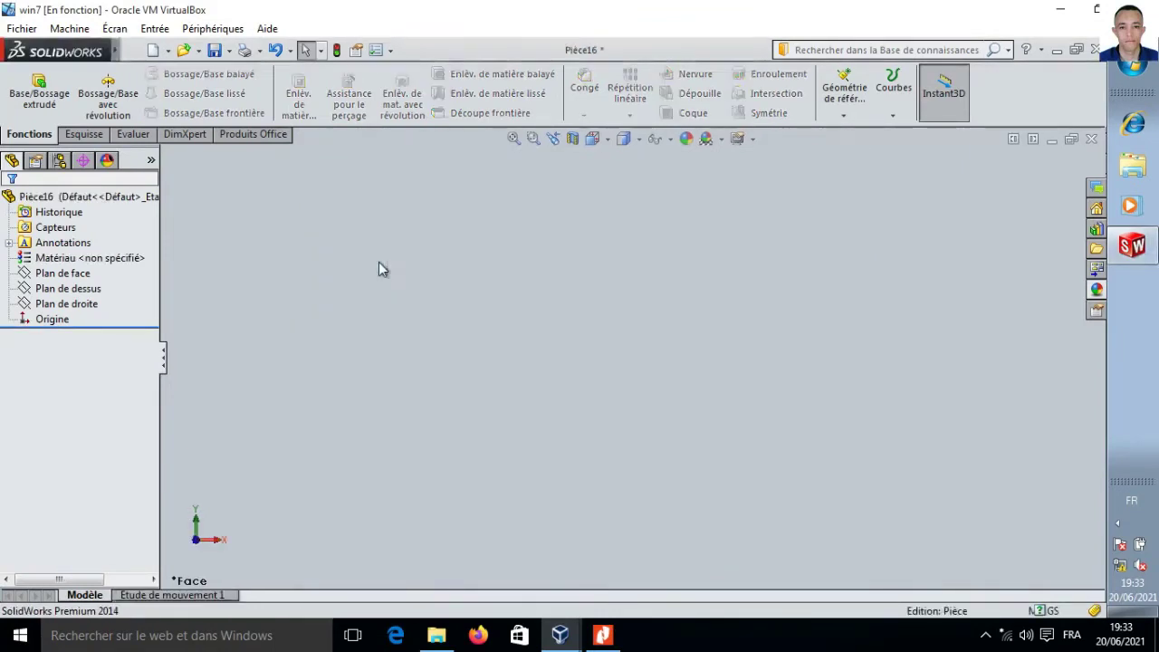
left_click(47, 263)
left_click(54, 273)
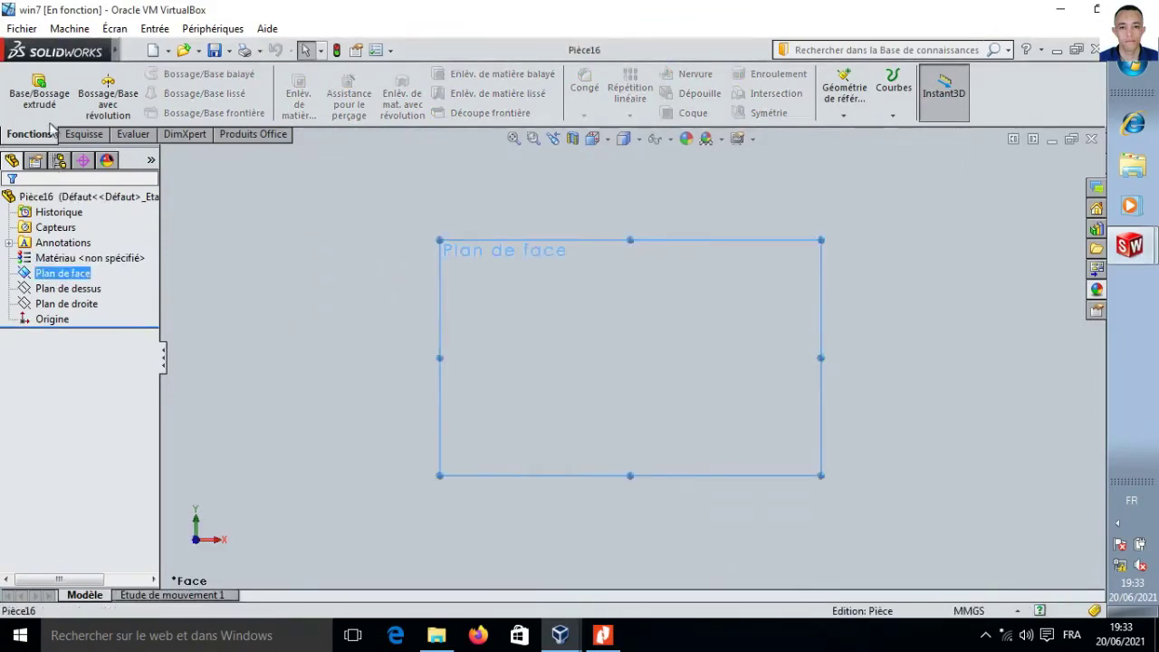
left_click(108, 100)
Draw an infinite vertical centreline through the origin
left_click(135, 74)
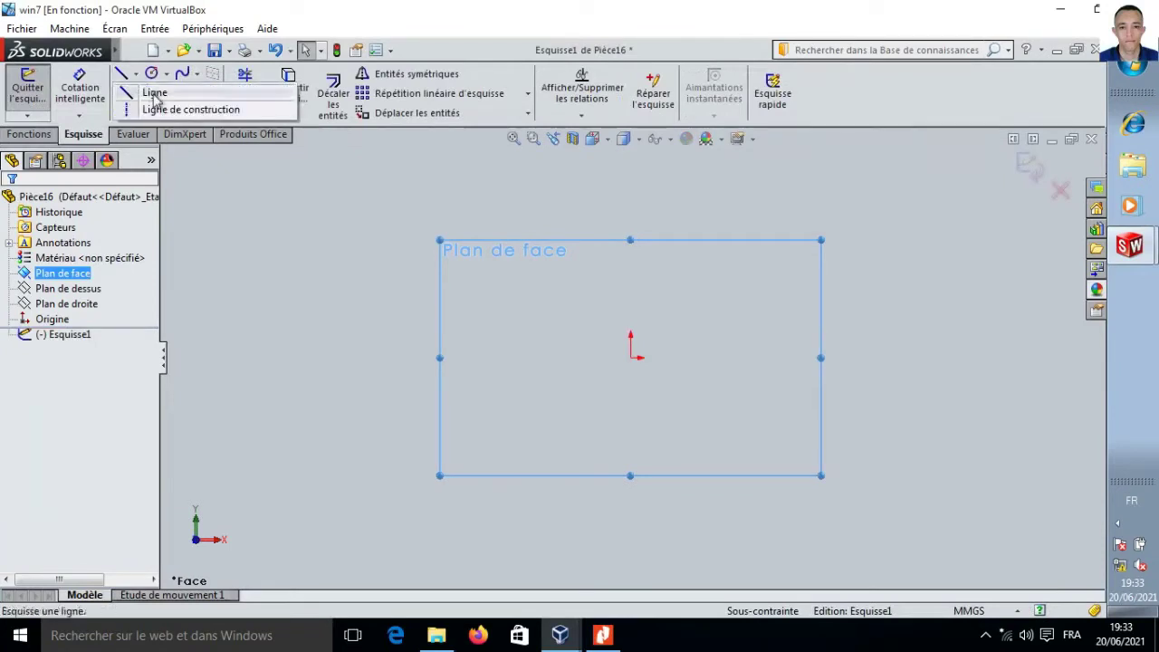
left_click(166, 110)
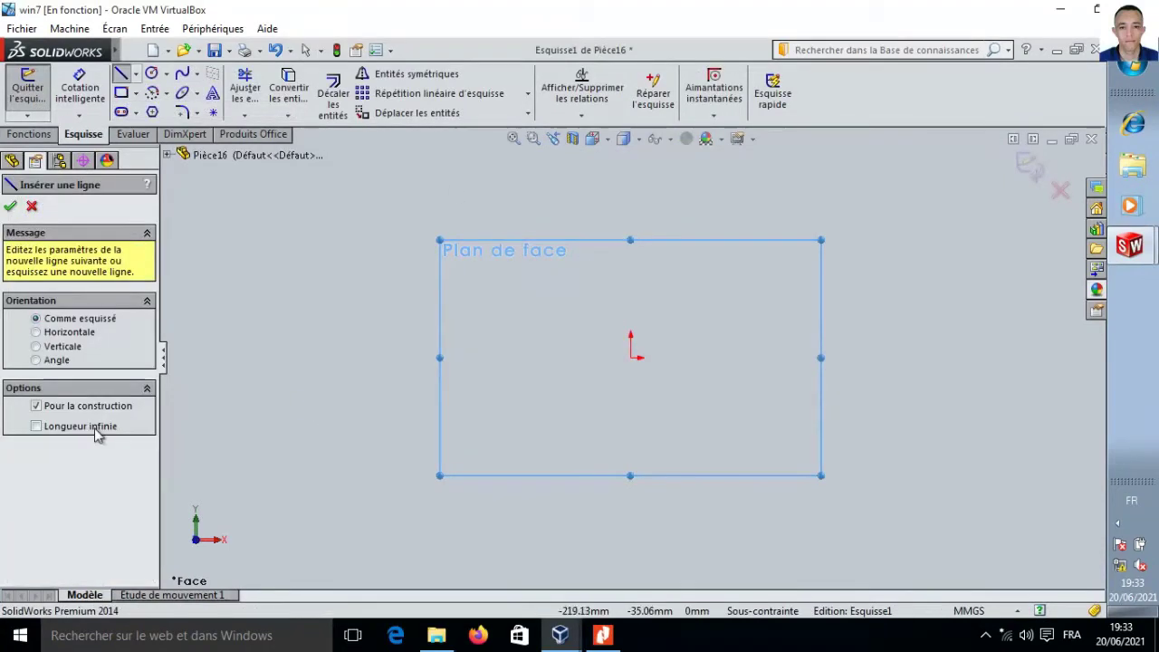
left_click(95, 431)
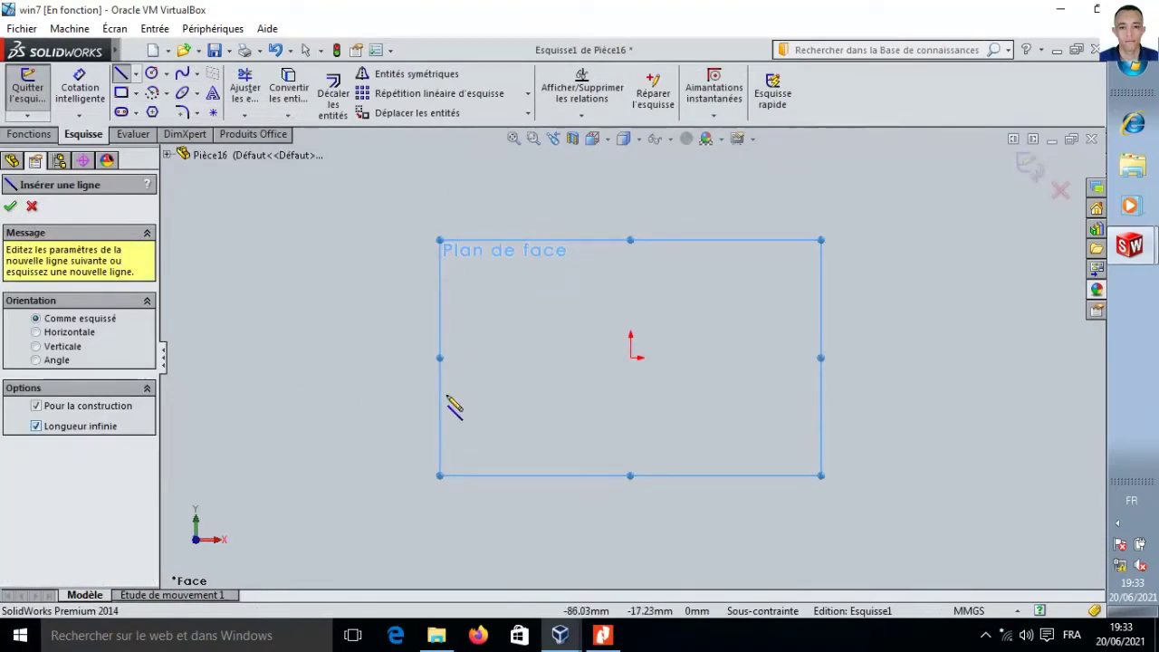
left_click(631, 358)
left_click(652, 226)
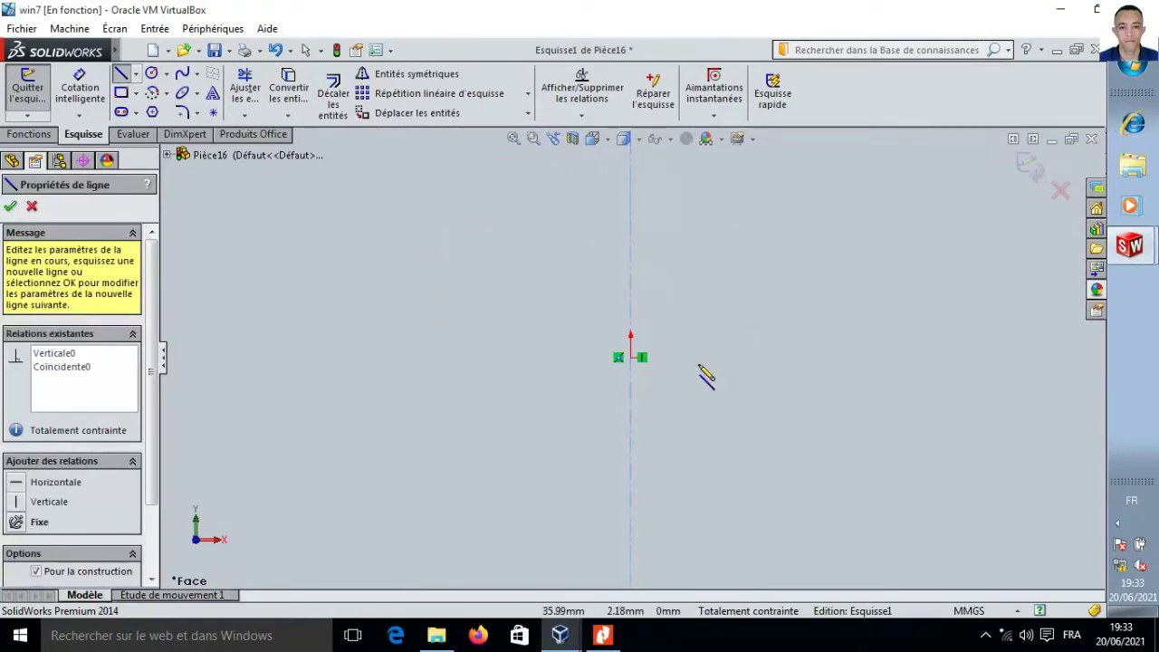
key("Escape")
Draw a half-circle centred on the origin and close it with a vertical line
left_click(152, 92)
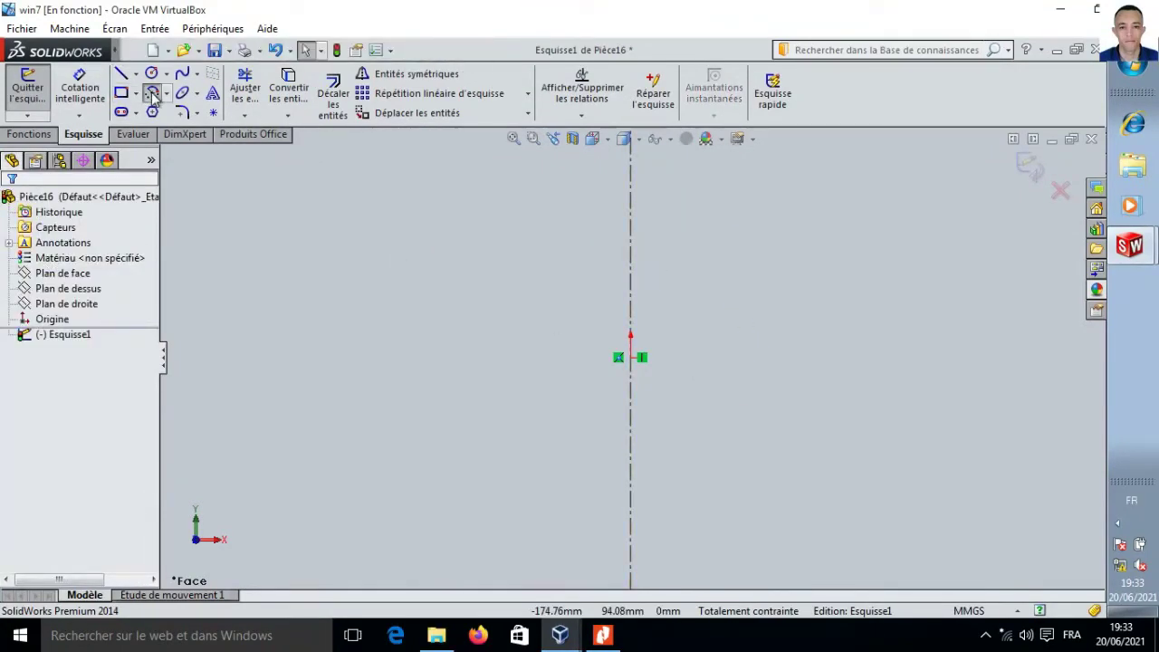
left_click(632, 358)
left_click(631, 462)
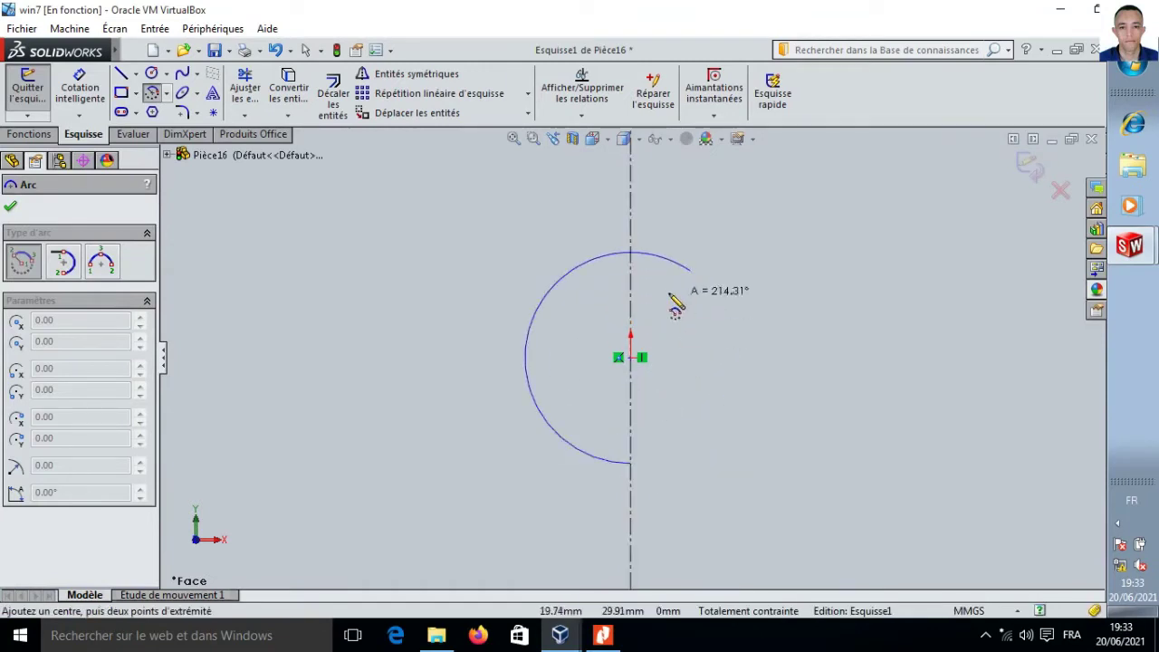
left_click(631, 253)
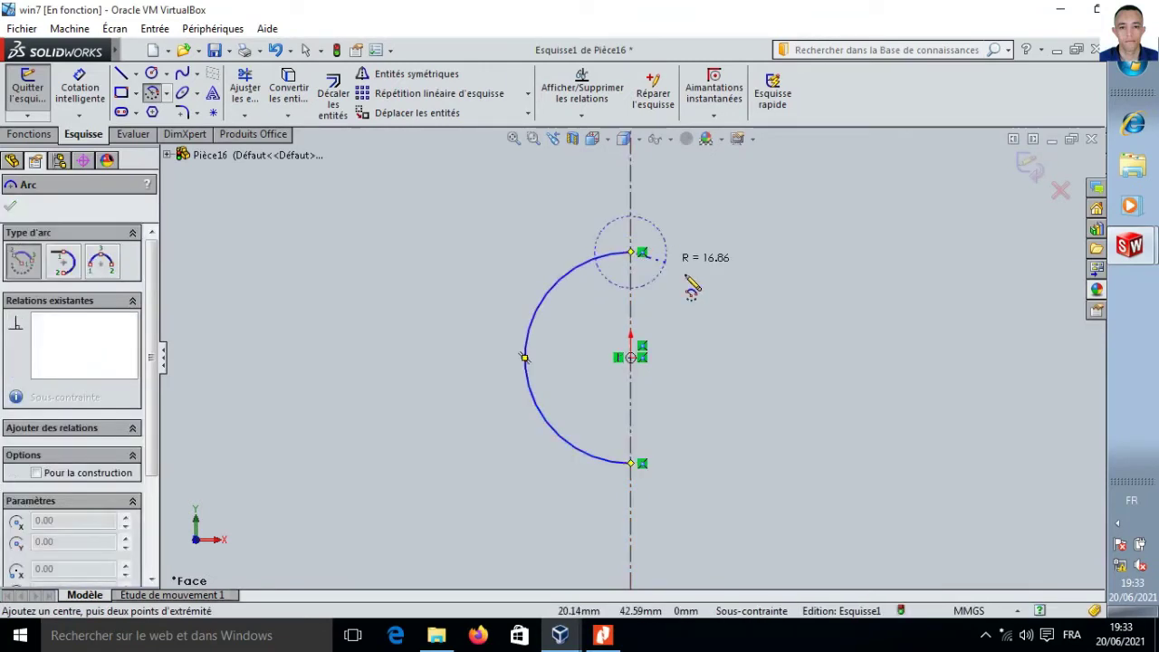
key("Escape")
left_click(120, 74)
left_click(631, 253)
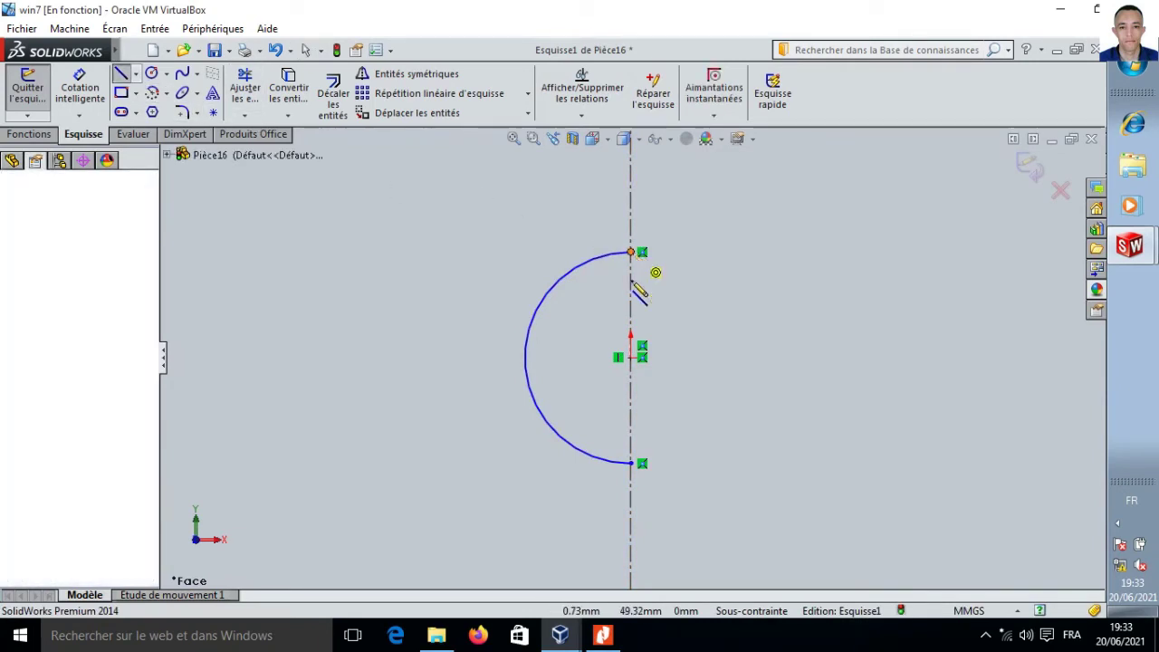
left_click(631, 462)
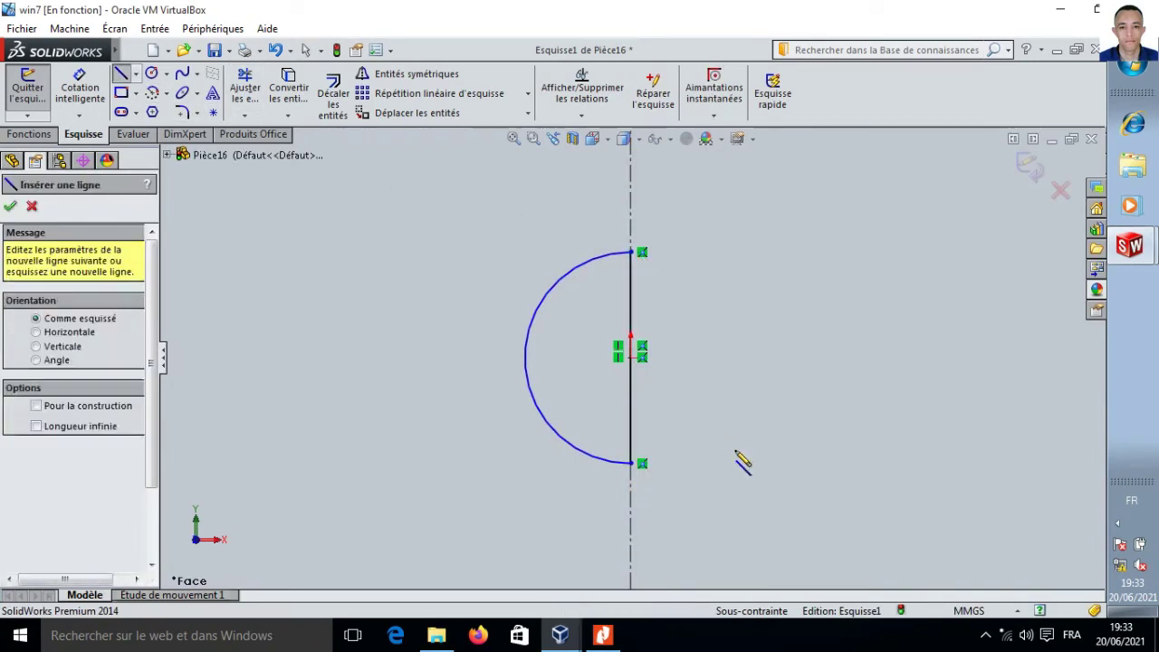
key("Escape")
Dimension the arc radius to 15 mm
left_click(79, 86)
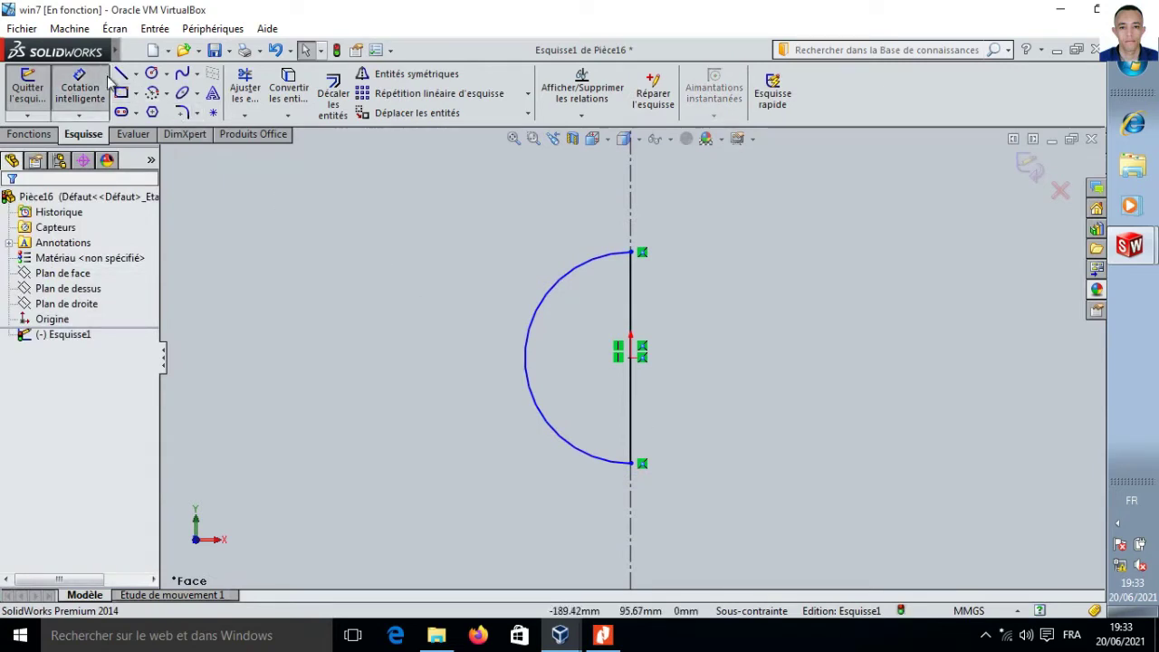
left_click(537, 316)
left_click(494, 307)
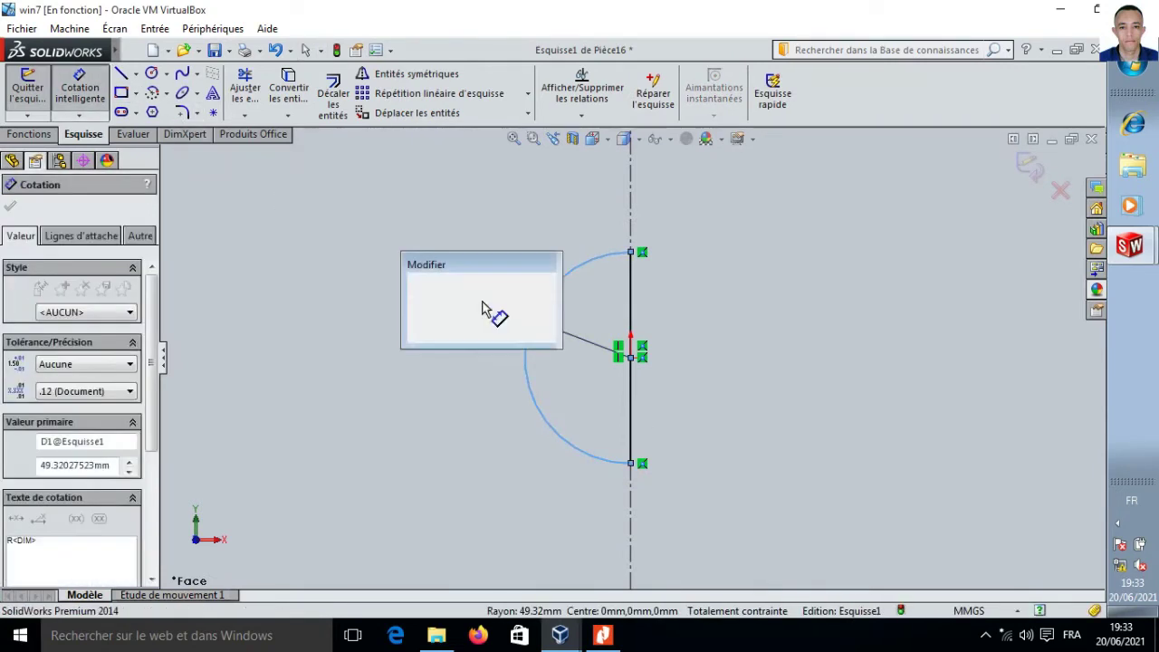
type("15")
key("Return")
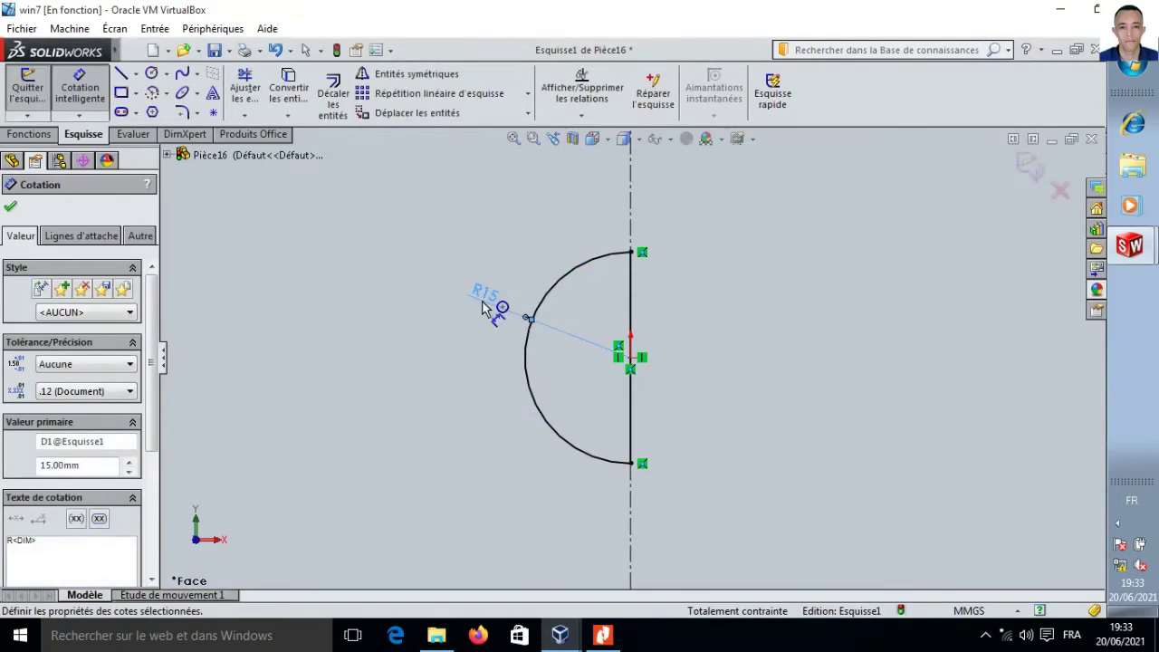
Revolve the R15 profile 360° into a sphere and assign it Alliage 1060
left_click(38, 102)
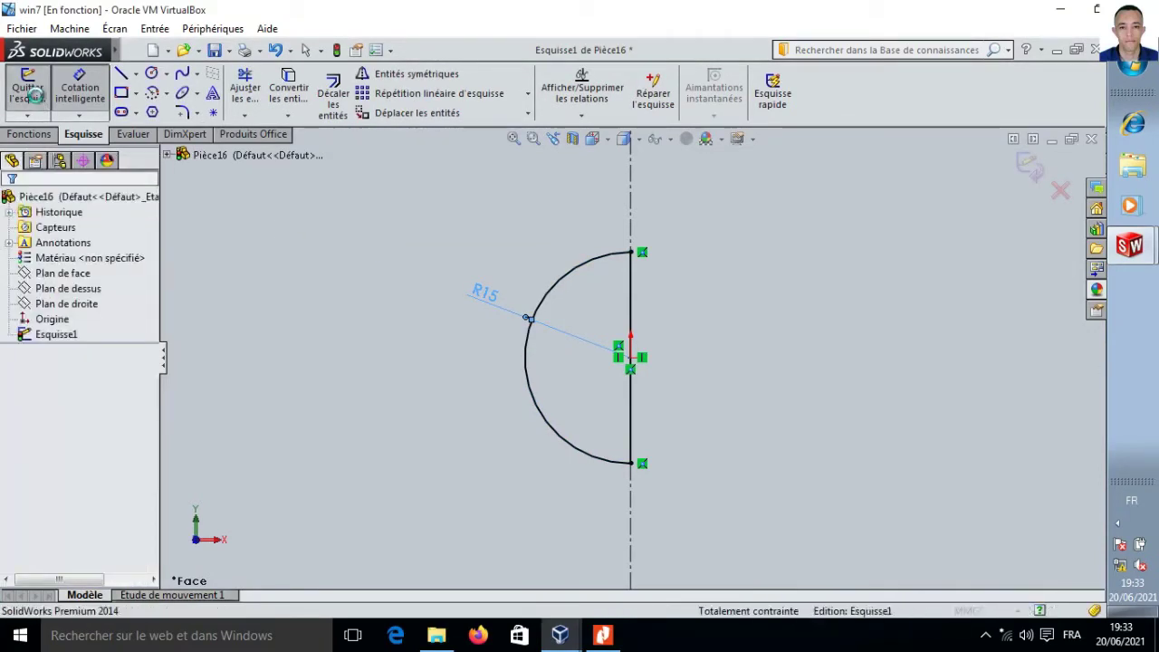
left_click(11, 208)
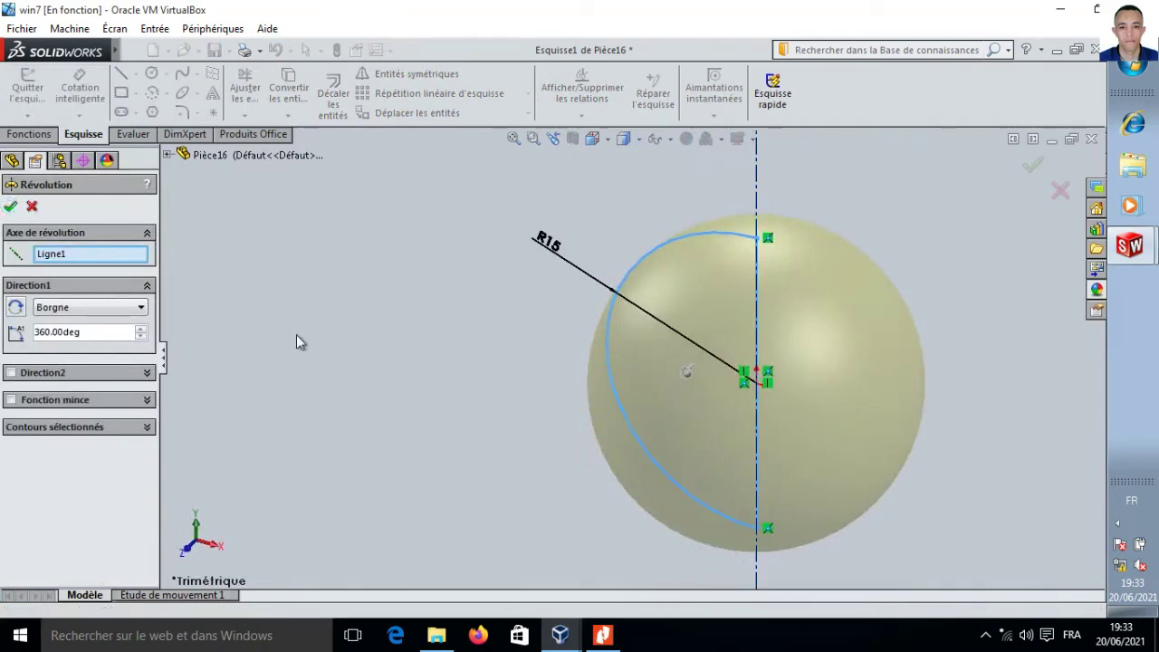
right_click(90, 272)
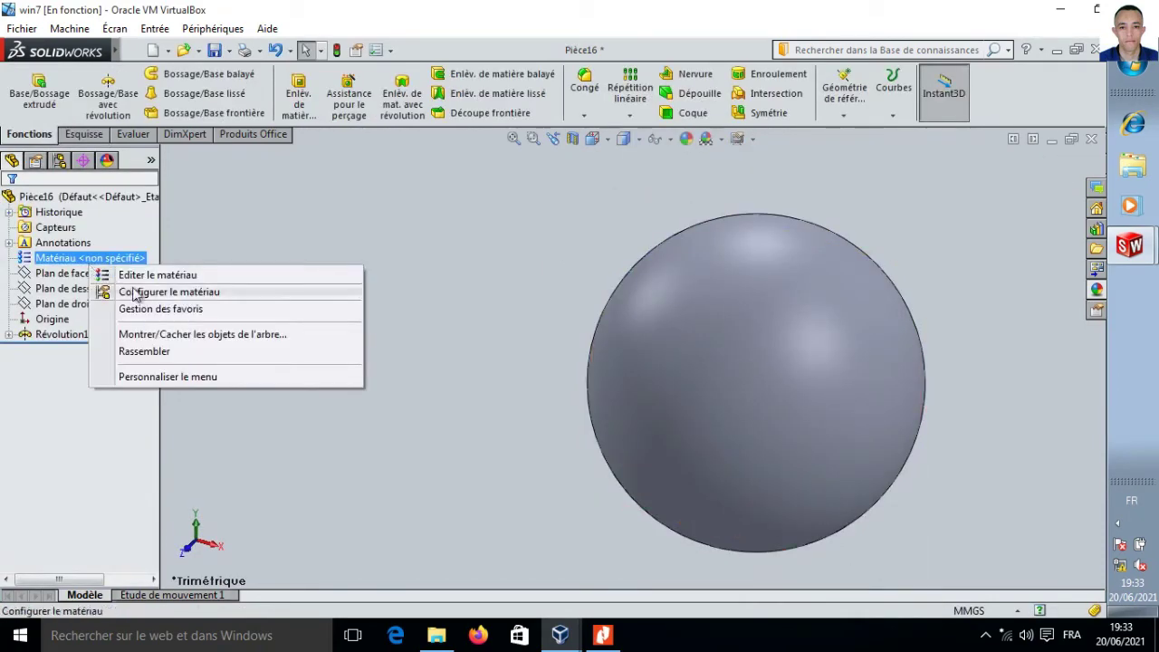
left_click(102, 274)
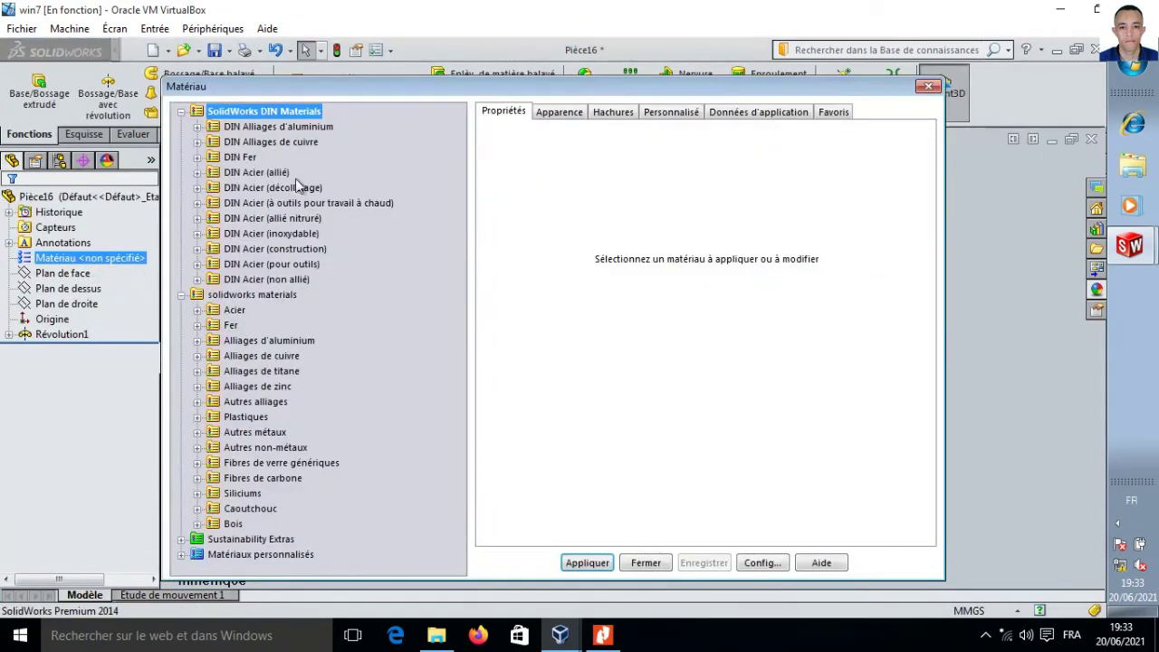
left_click(197, 342)
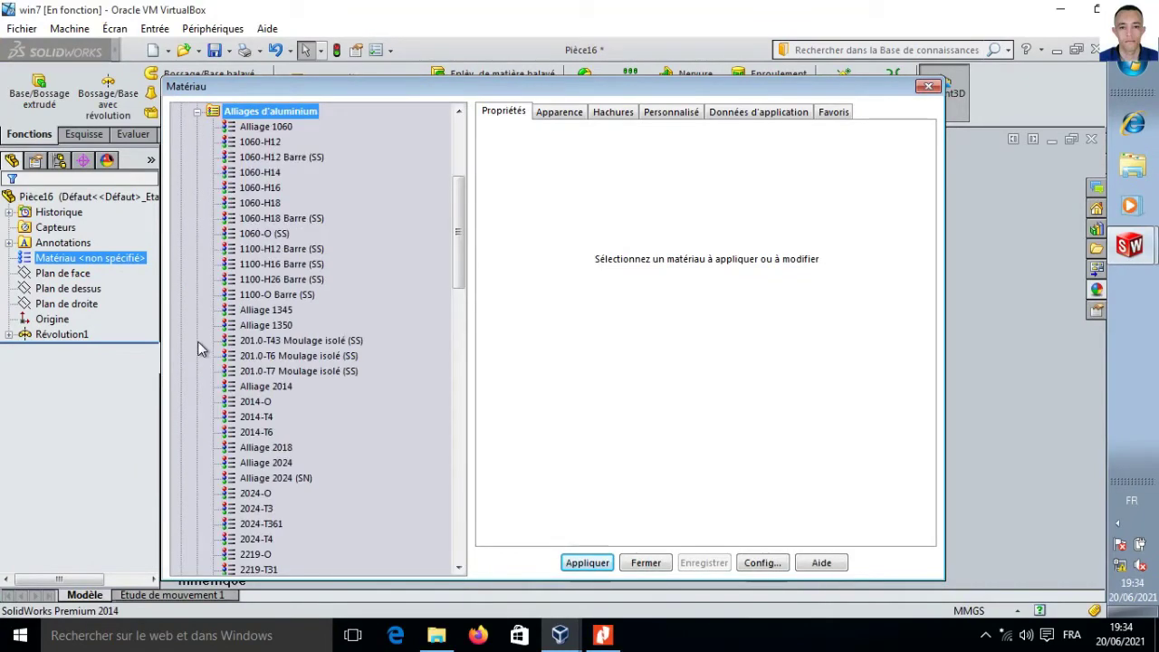
left_click(265, 127)
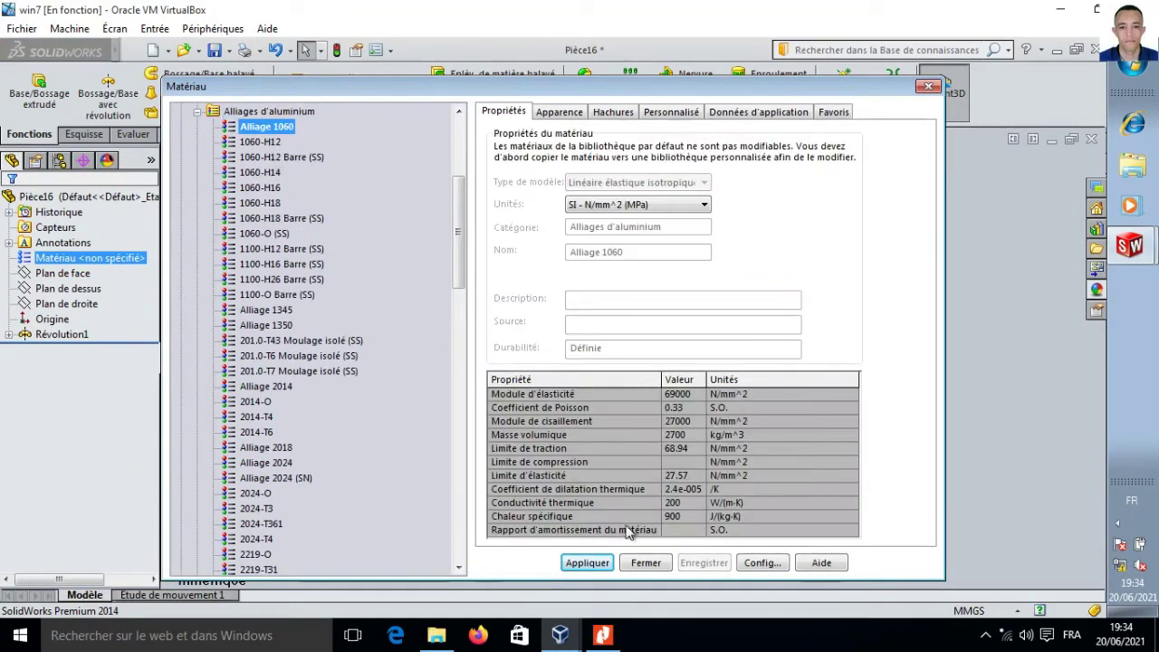
left_click(587, 563)
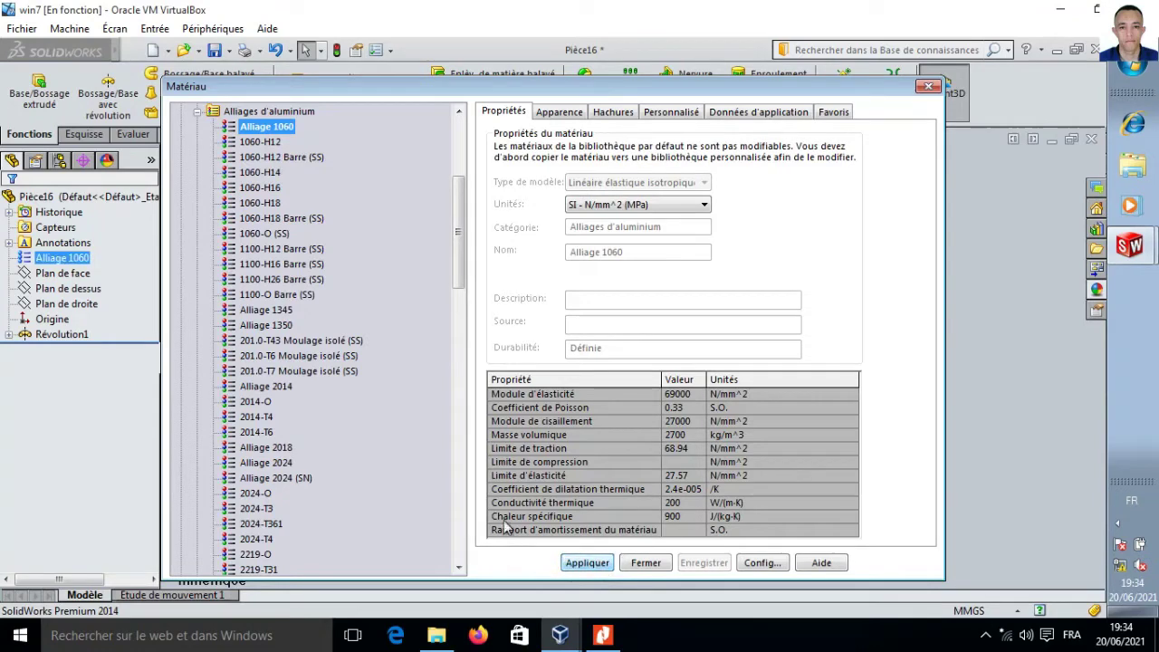
left_click(646, 564)
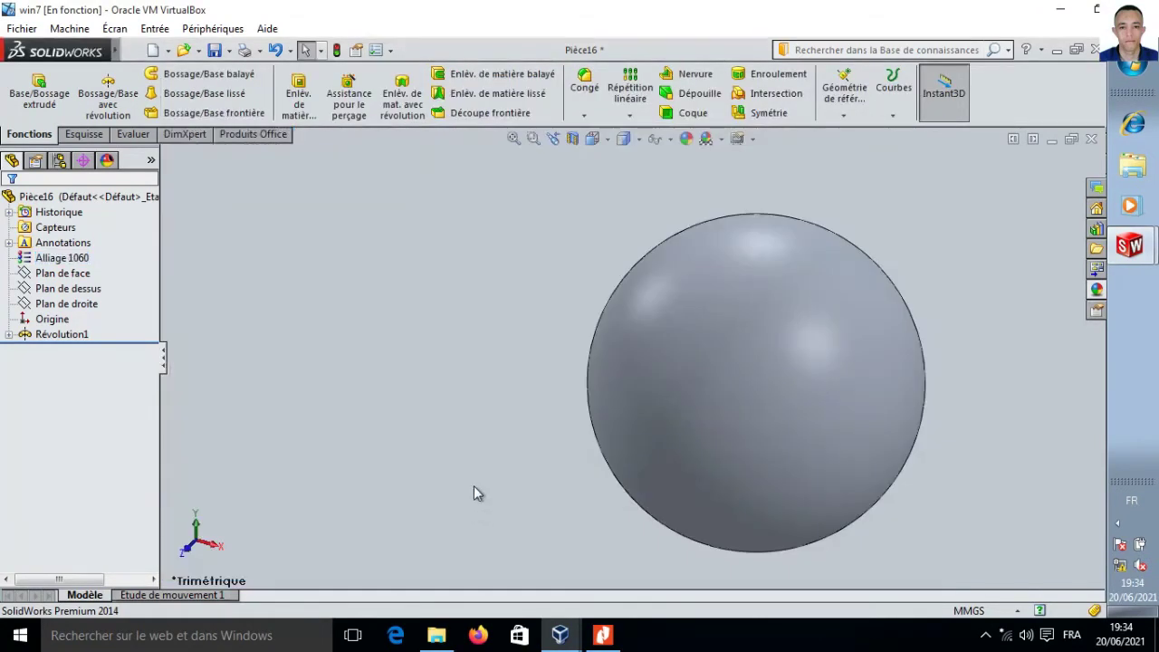
Save the part as ball2 and create a new assembly document
key("ctrl+s")
type("ball")
key("BackSpace")
type("2")
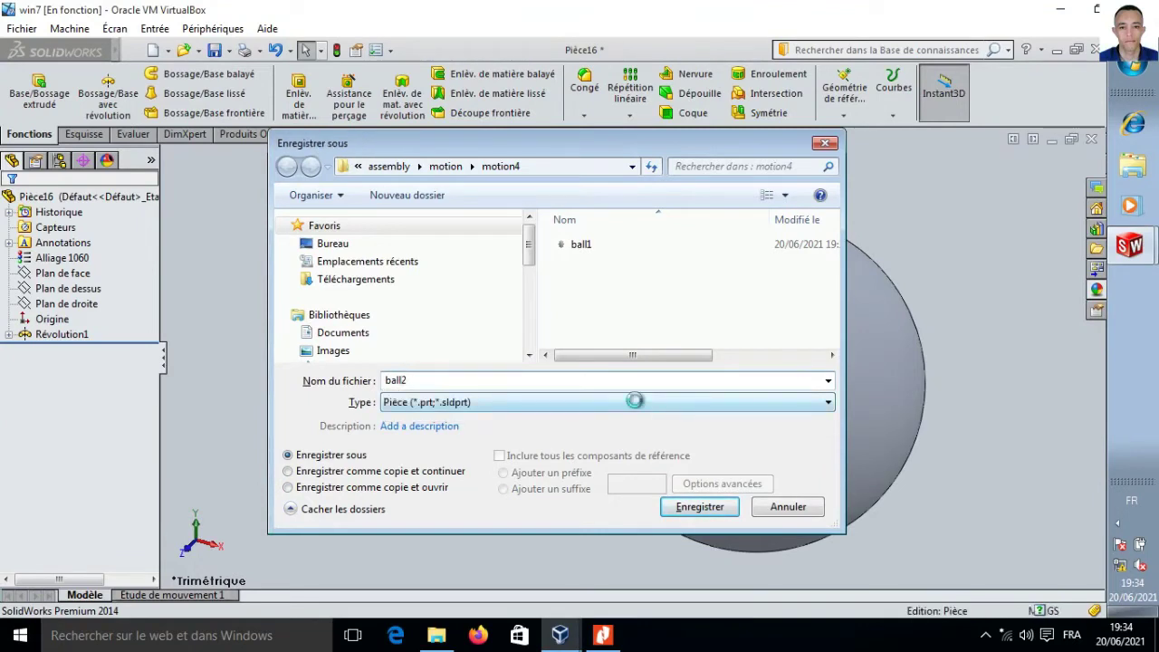
key("Return")
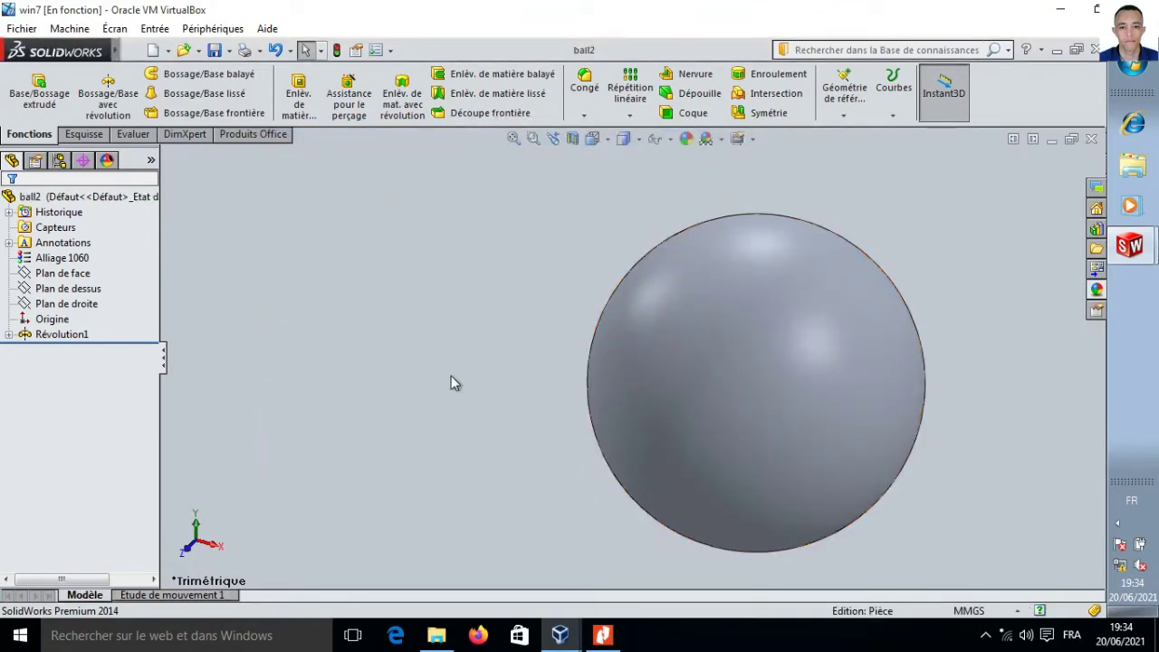
key("ctrl+n")
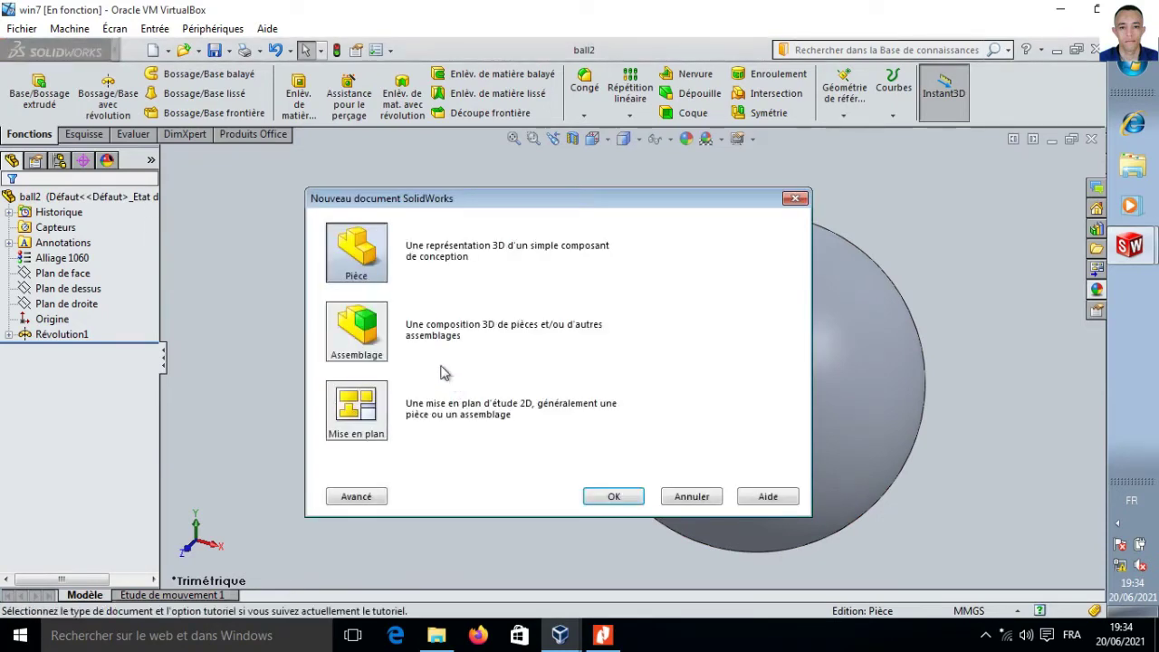
double_click(365, 342)
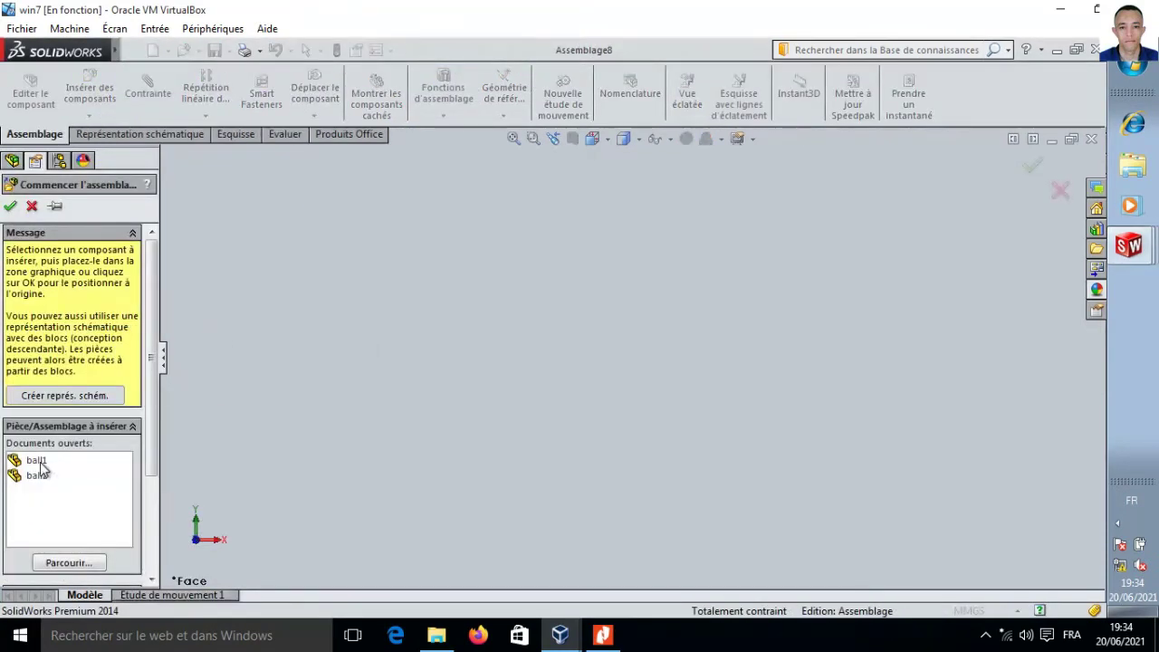
Insert ball1 at the assembly origin and ball2 beside it
left_click(38, 460)
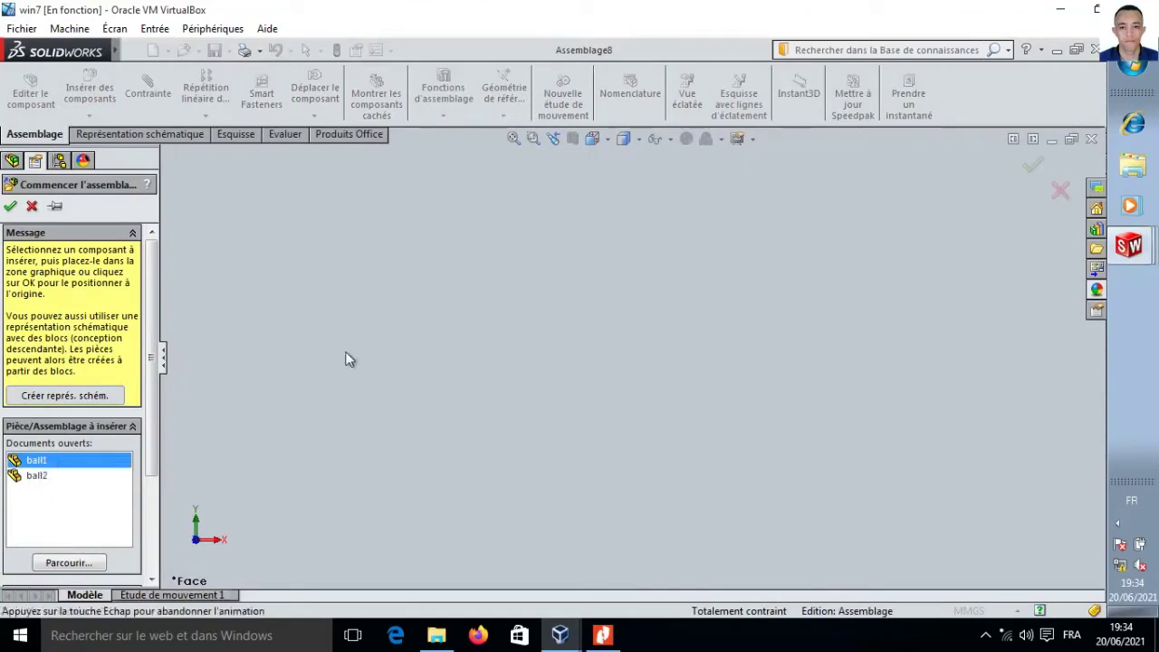
left_click(670, 328)
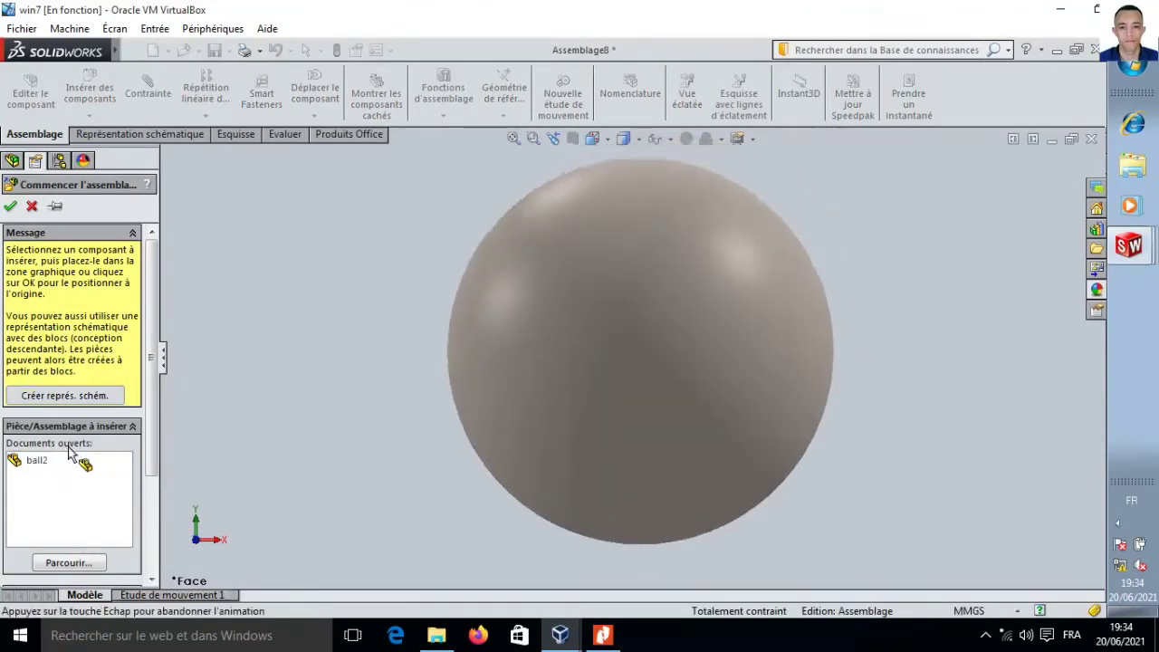
left_click(90, 93)
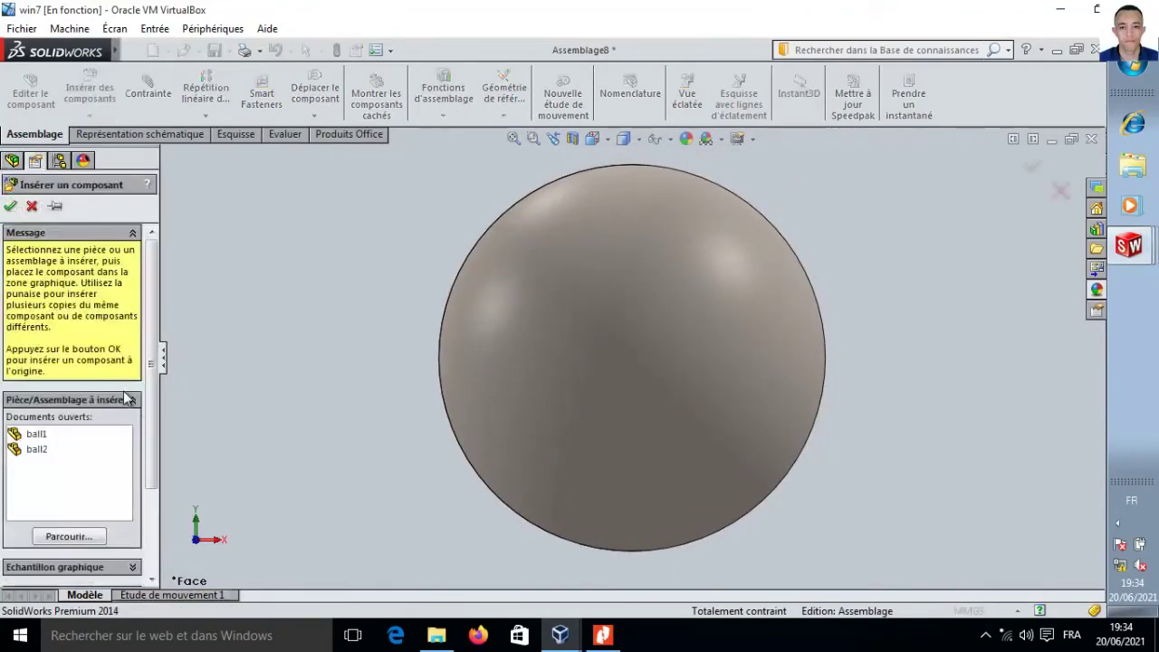
left_click(34, 440)
left_click(39, 451)
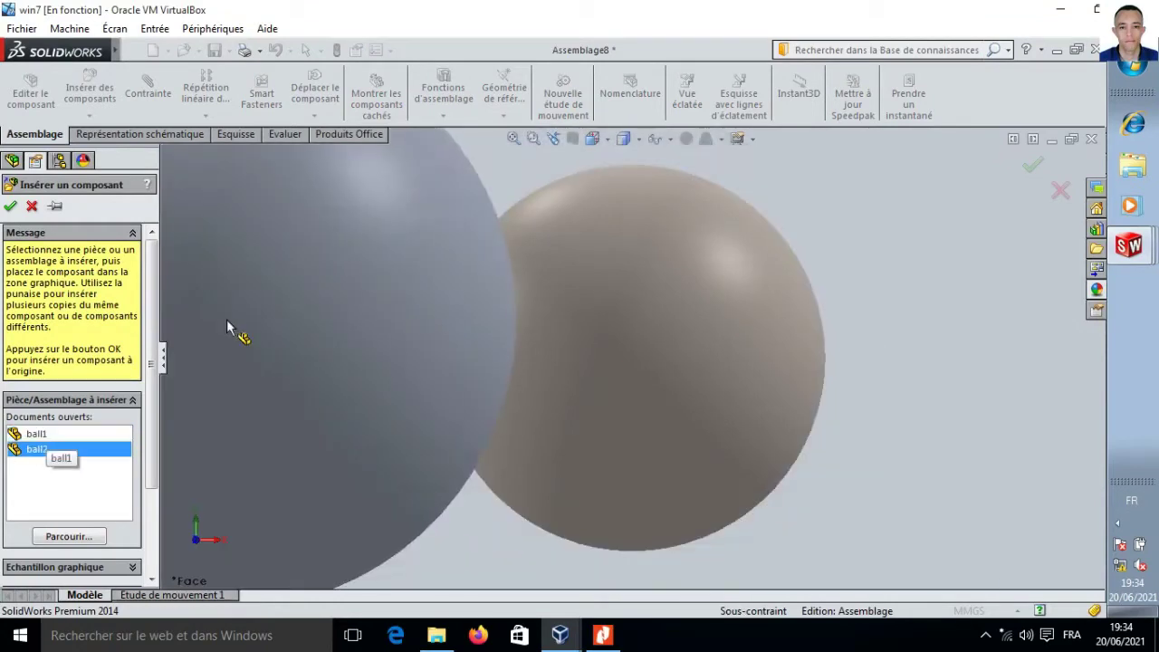
left_click(228, 328)
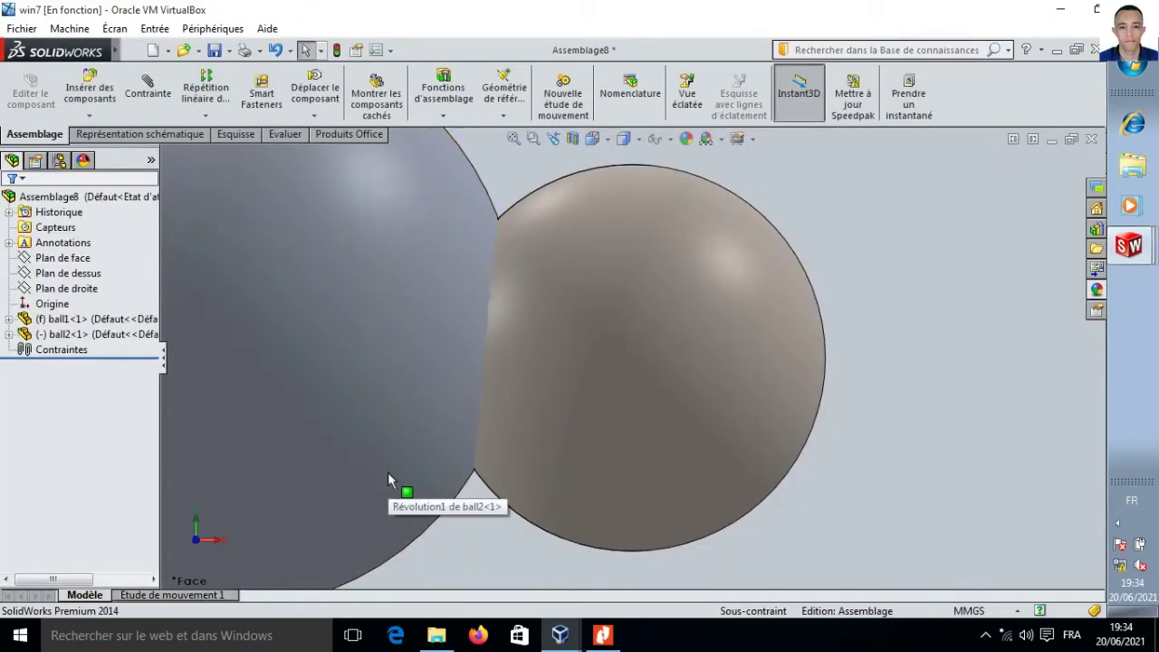
Spread the spheres apart and set ball1 to Float so neither is fixed
key("f")
left_click_drag(527, 394, 397, 358)
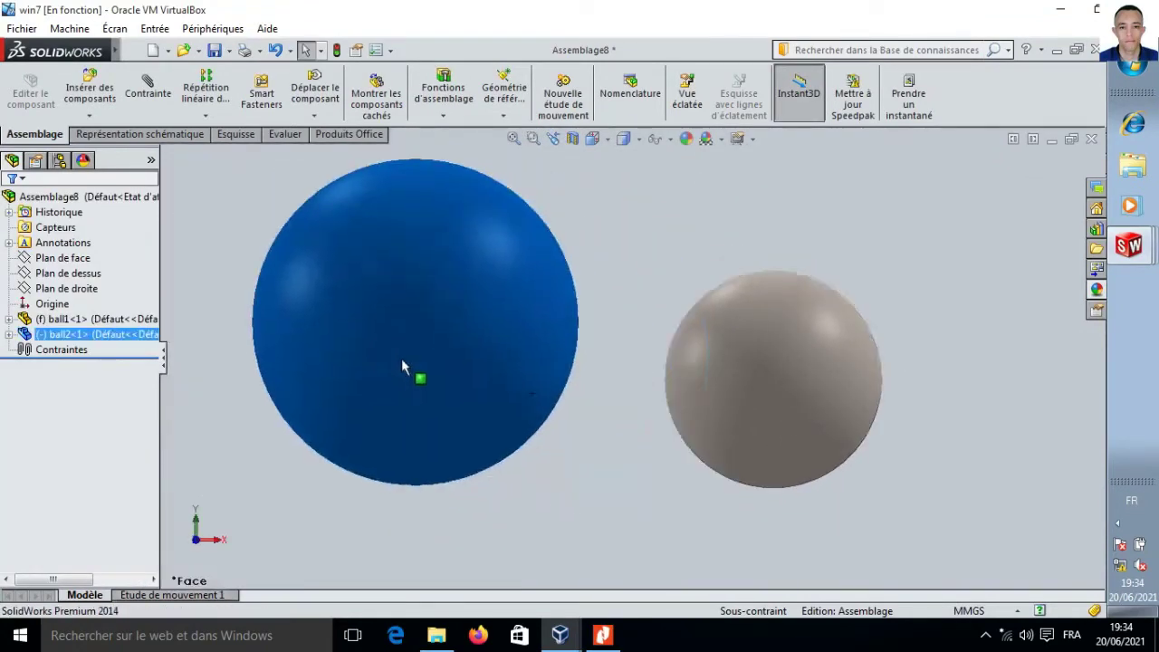
left_click(607, 491)
right_click(749, 389)
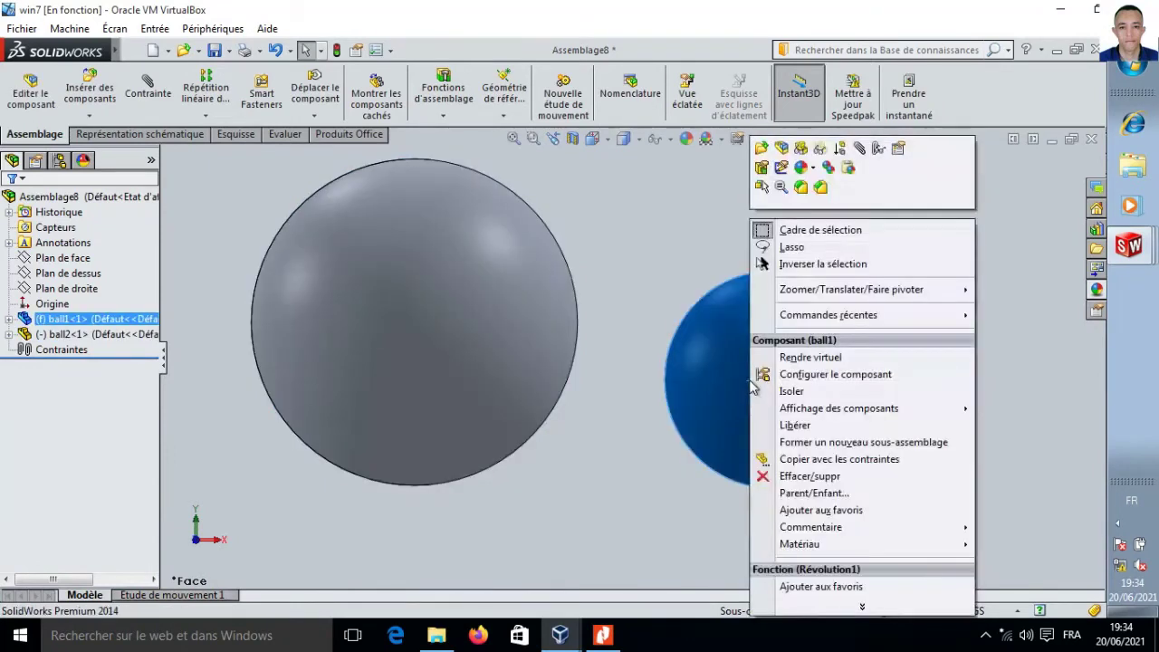
left_click(781, 425)
left_click_drag(802, 370, 842, 298)
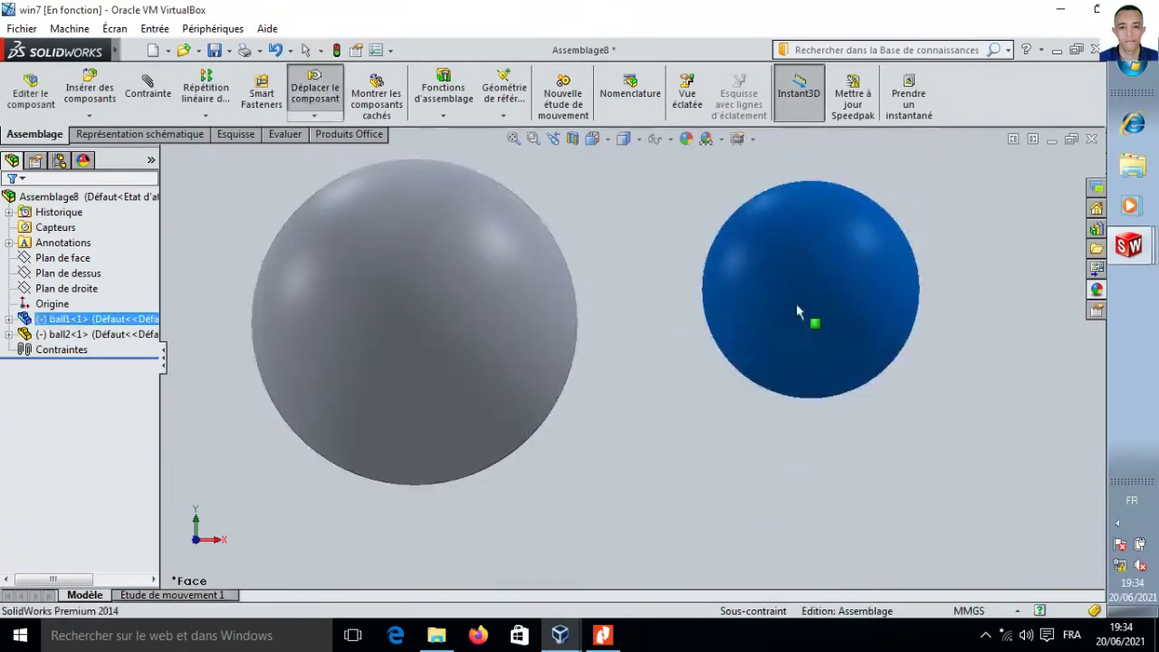
left_click(608, 467)
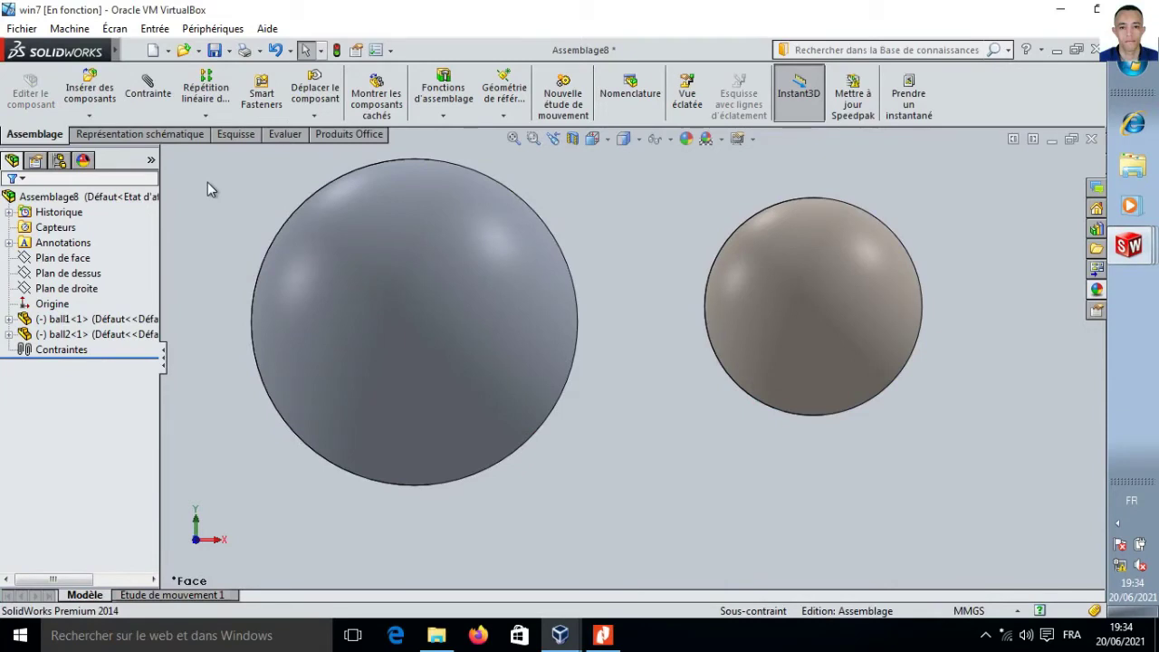
Add Tangent mates between each sphere's face and Plan de dessus, then view isometrically
left_click(147, 90)
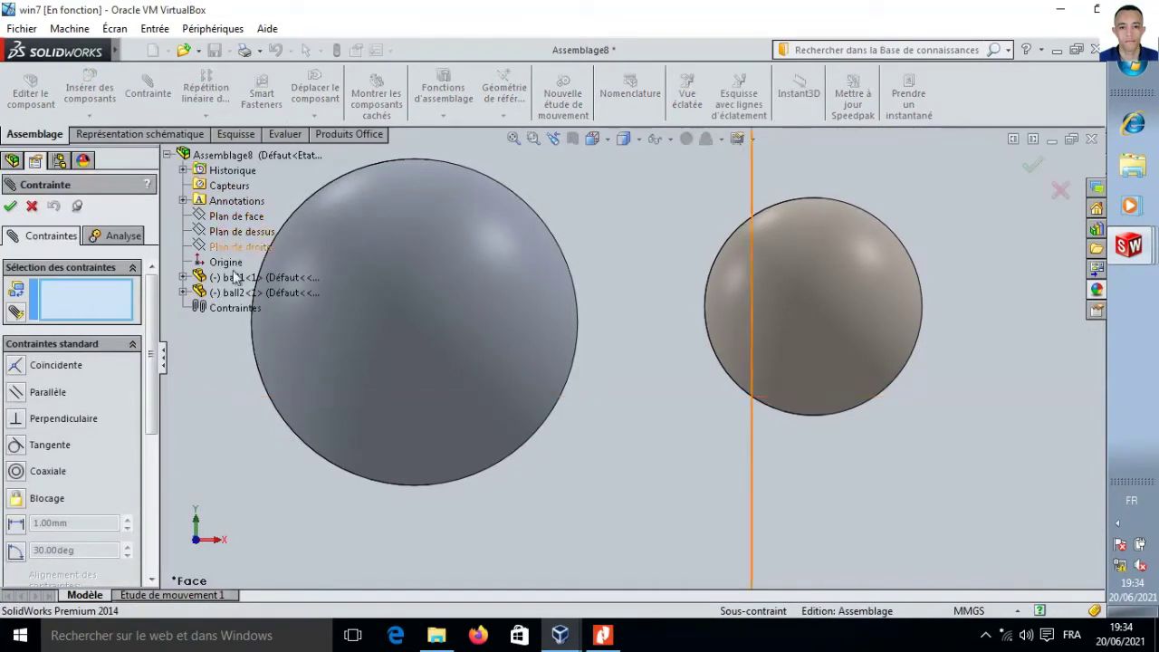
left_click(781, 292)
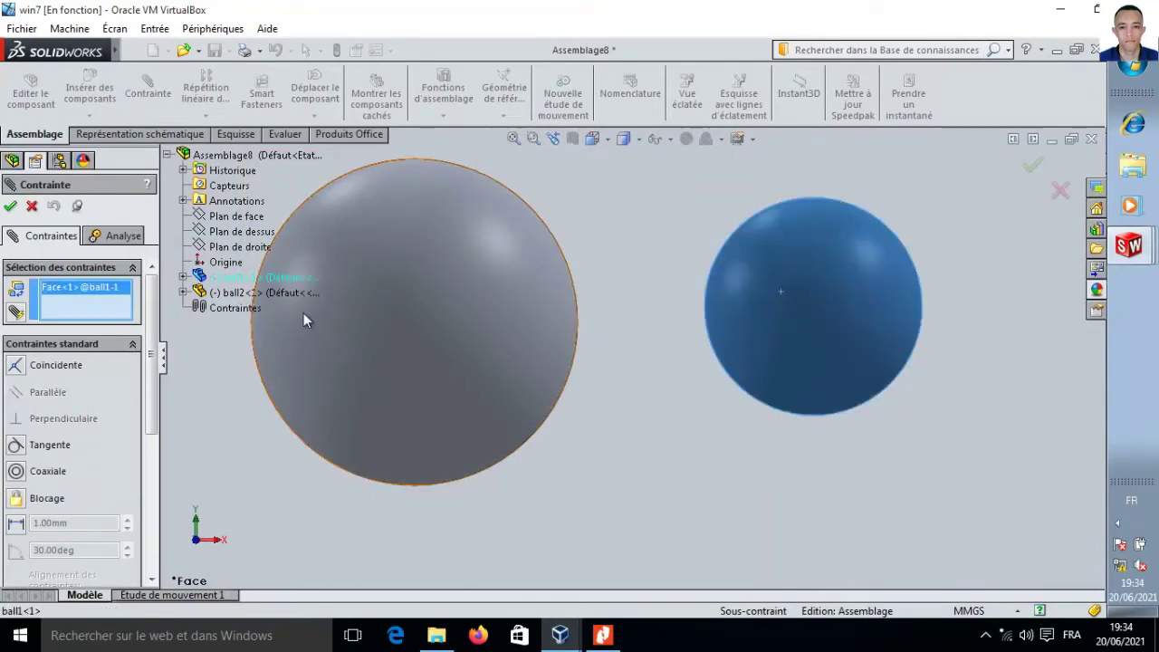
left_click(230, 234)
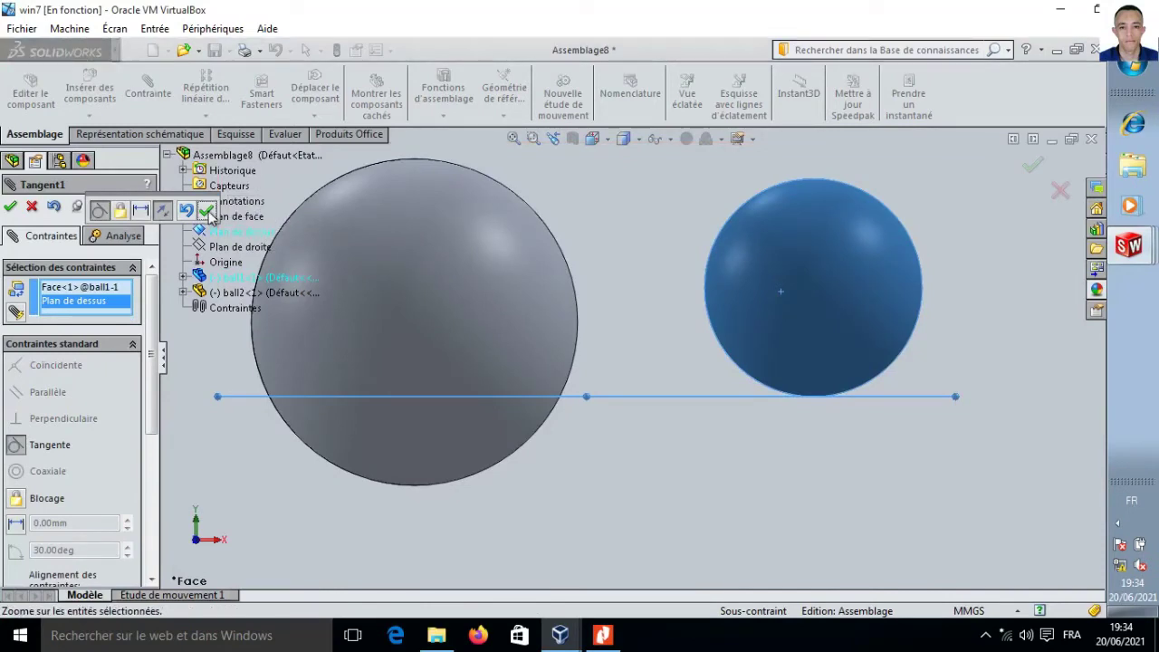
left_click(208, 211)
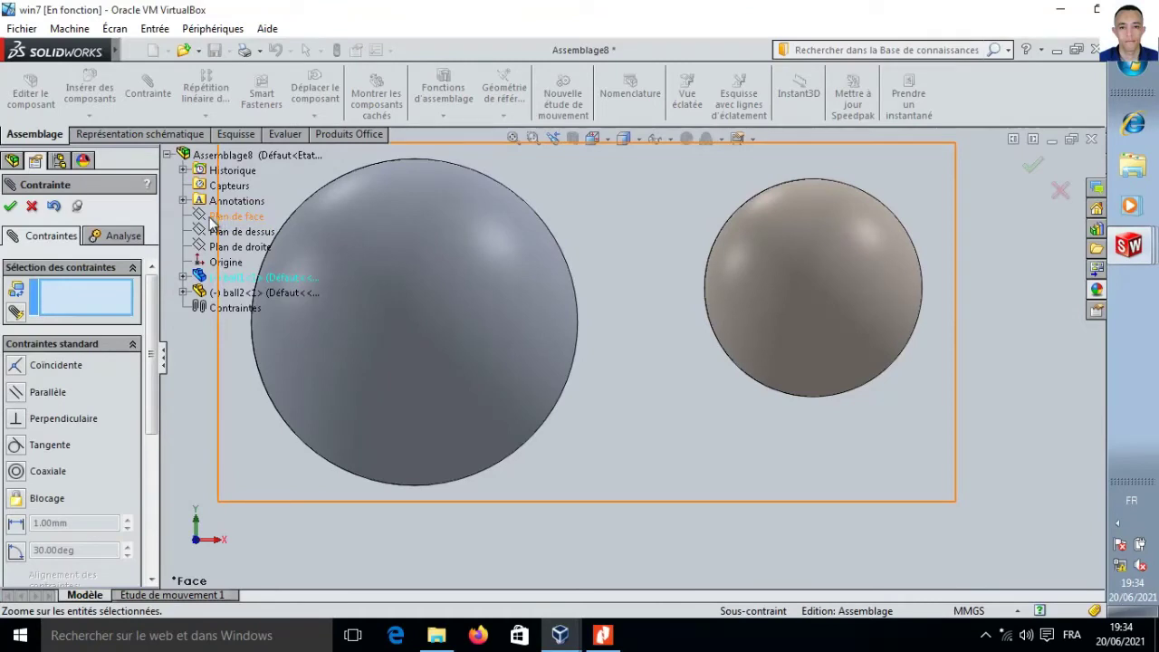
left_click(411, 369)
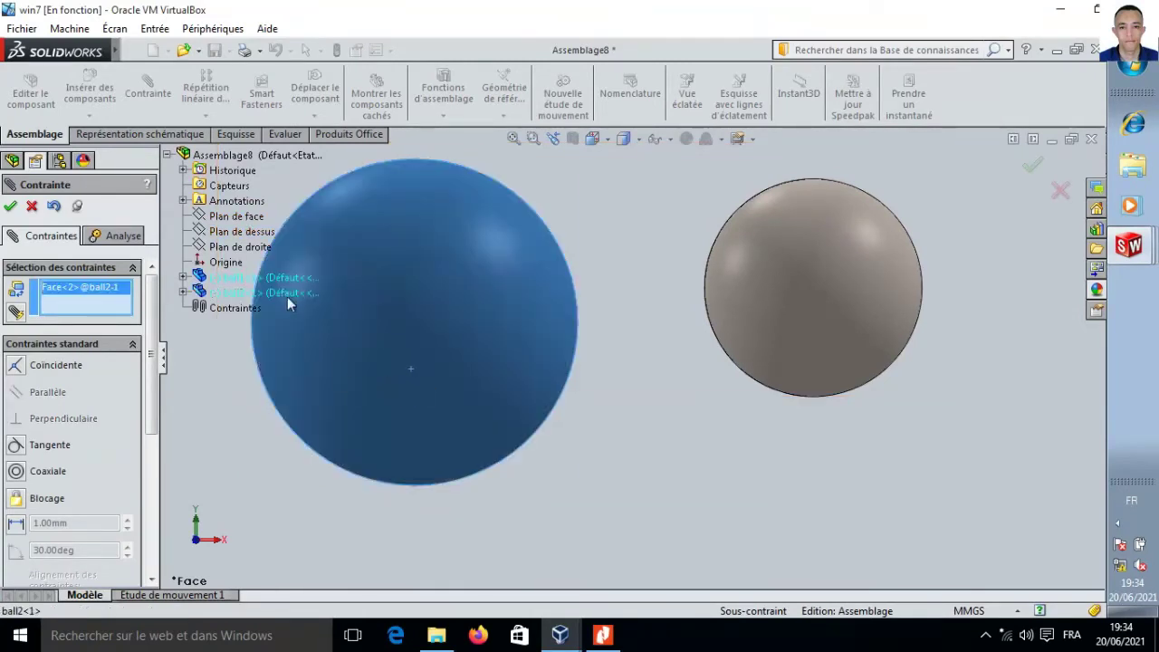
left_click(240, 233)
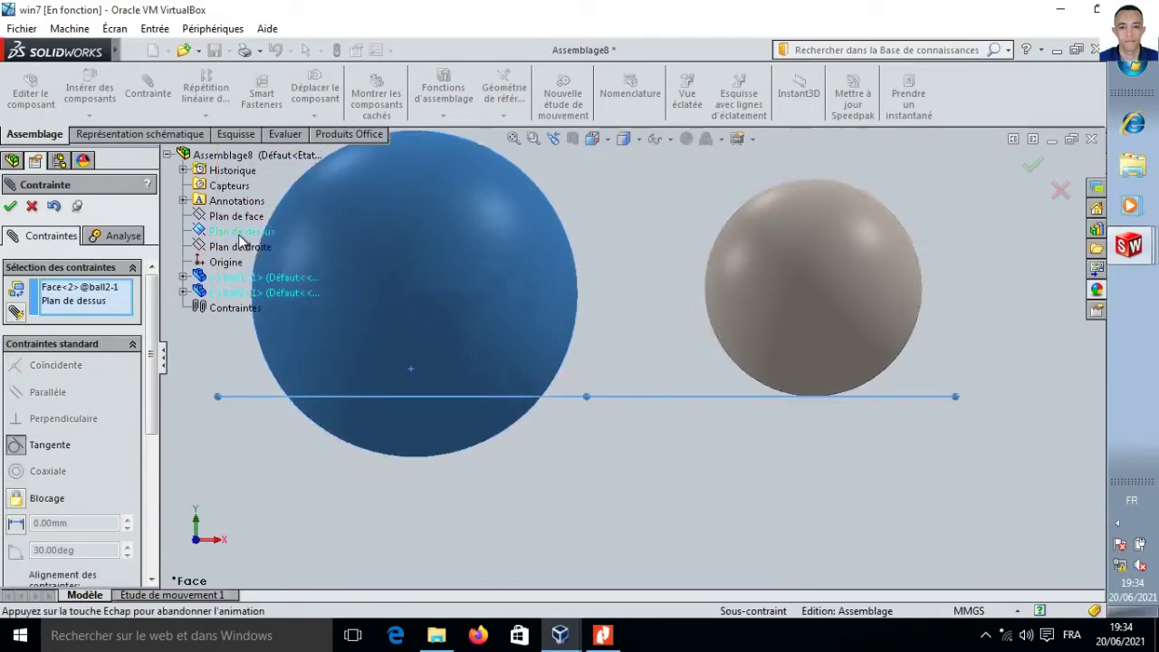
left_click(11, 206)
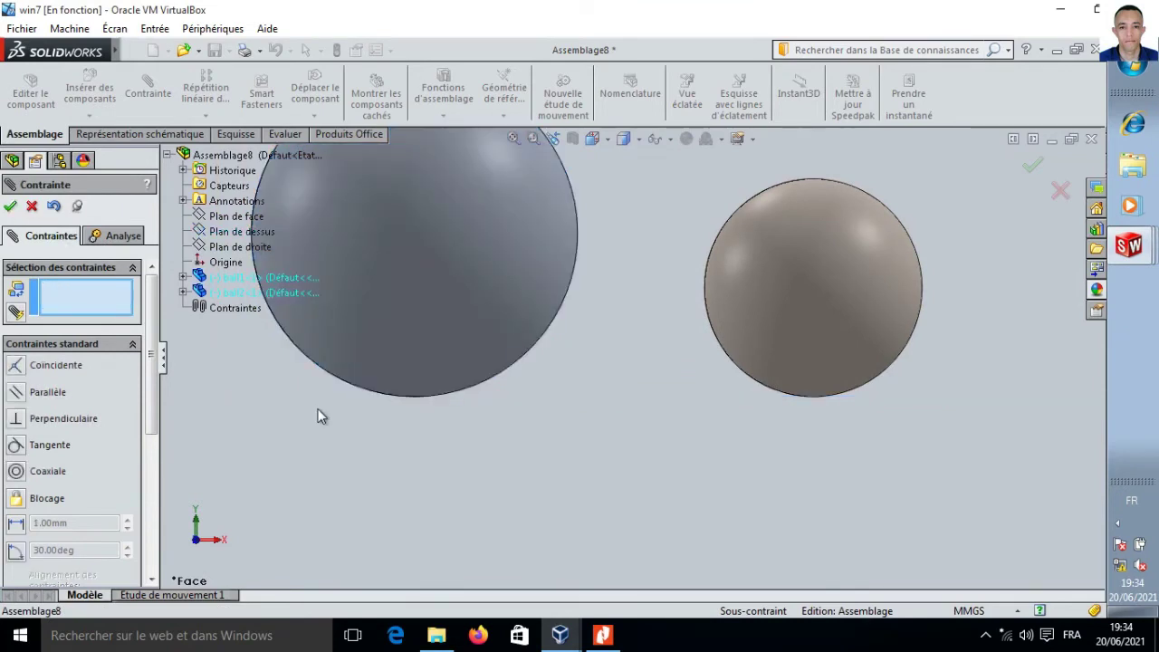
key("f")
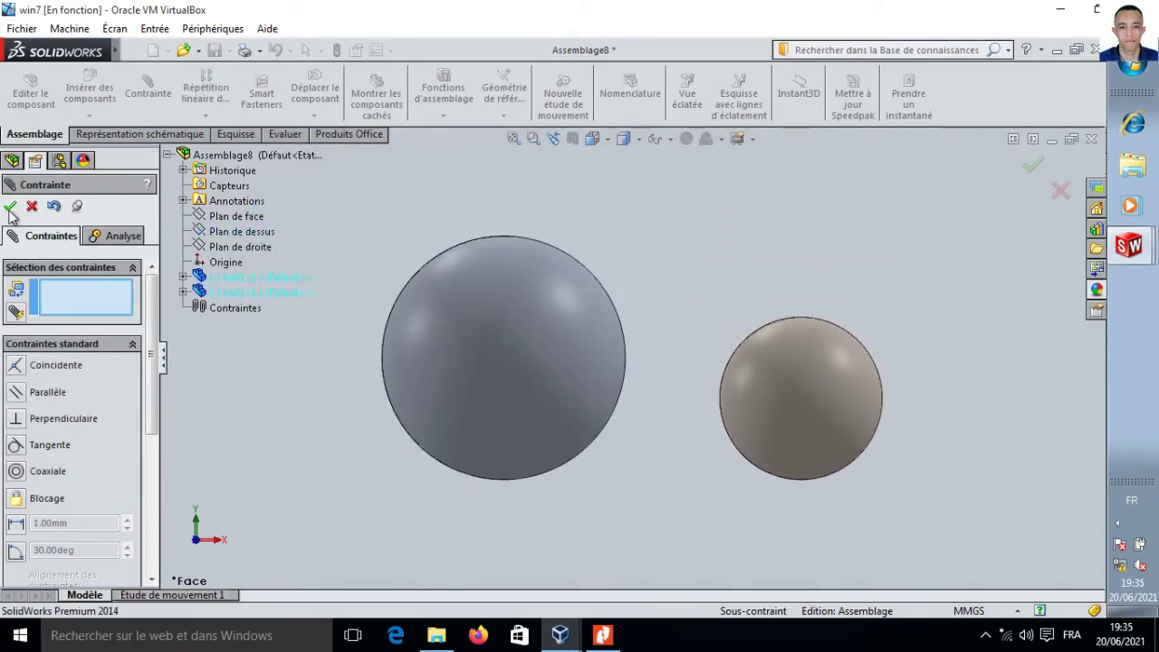
left_click(10, 206)
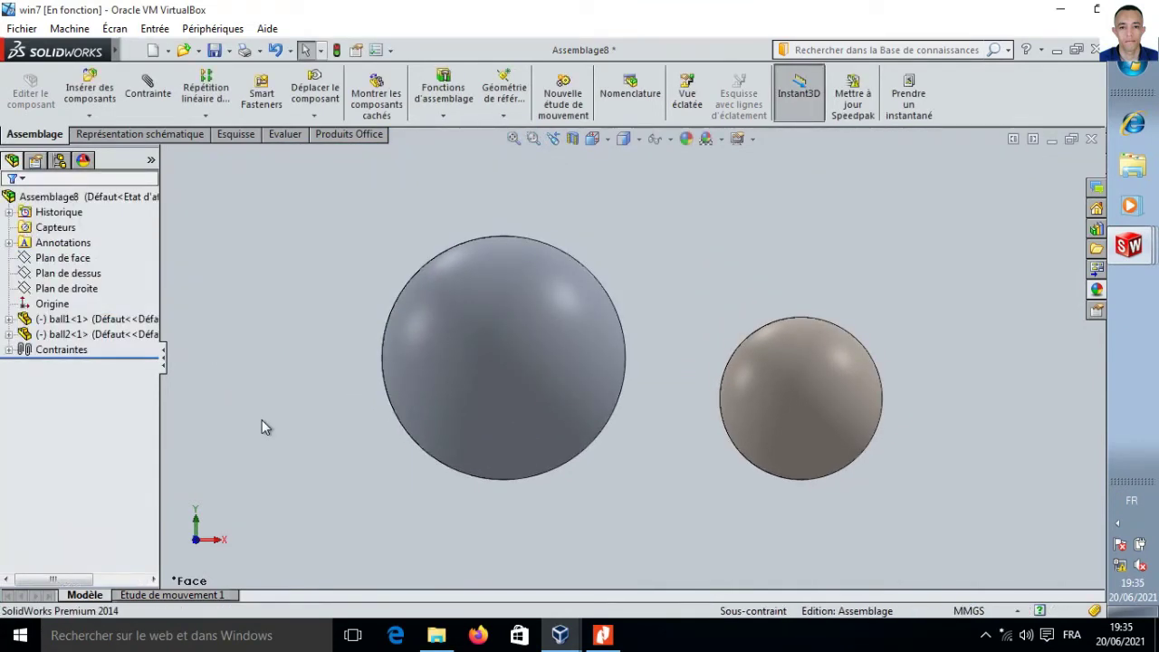
key("ctrl+7")
Save the assembly under its default name Assemblage8 in the motion4 folder
key("ctrl+s")
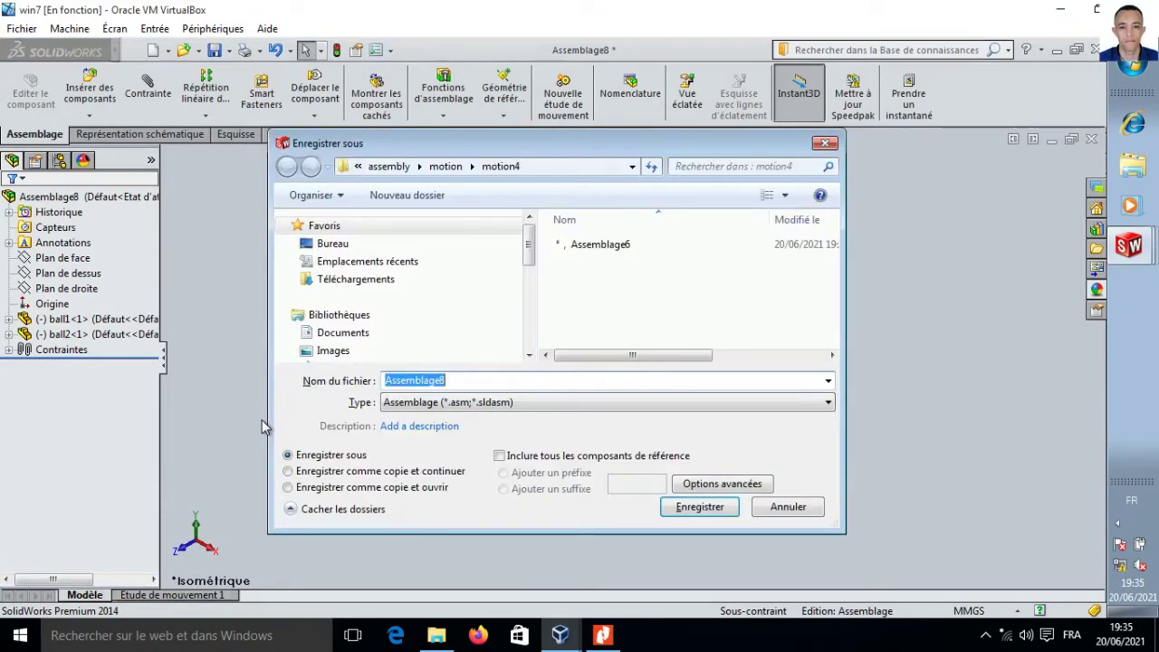
left_click(693, 512)
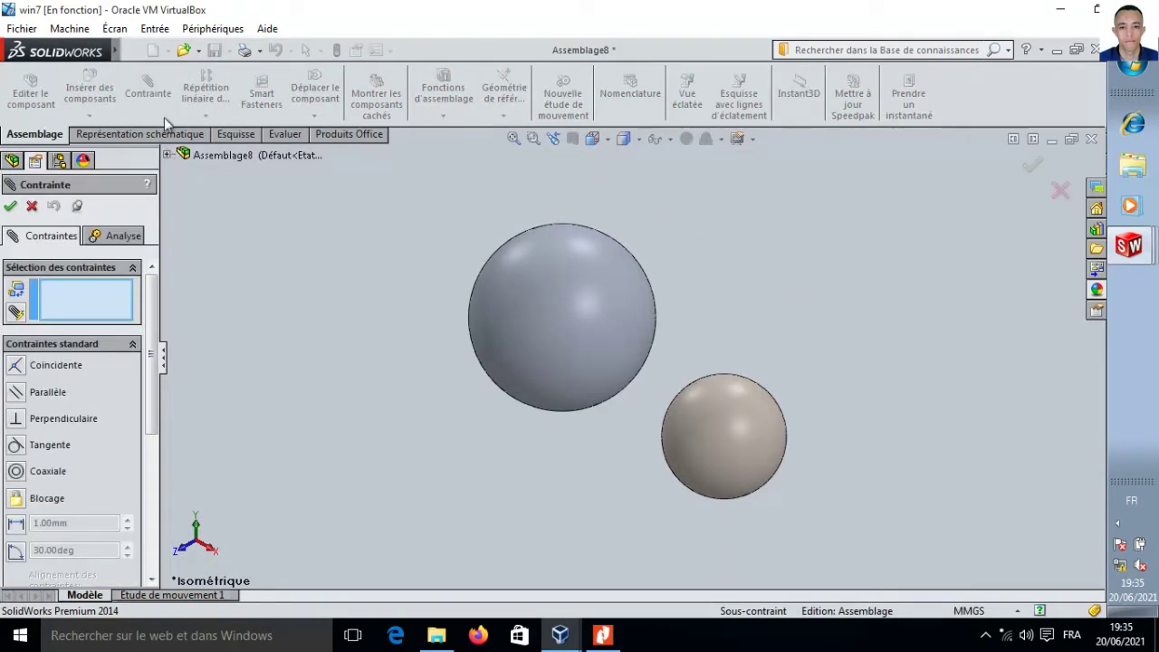
key("Escape")
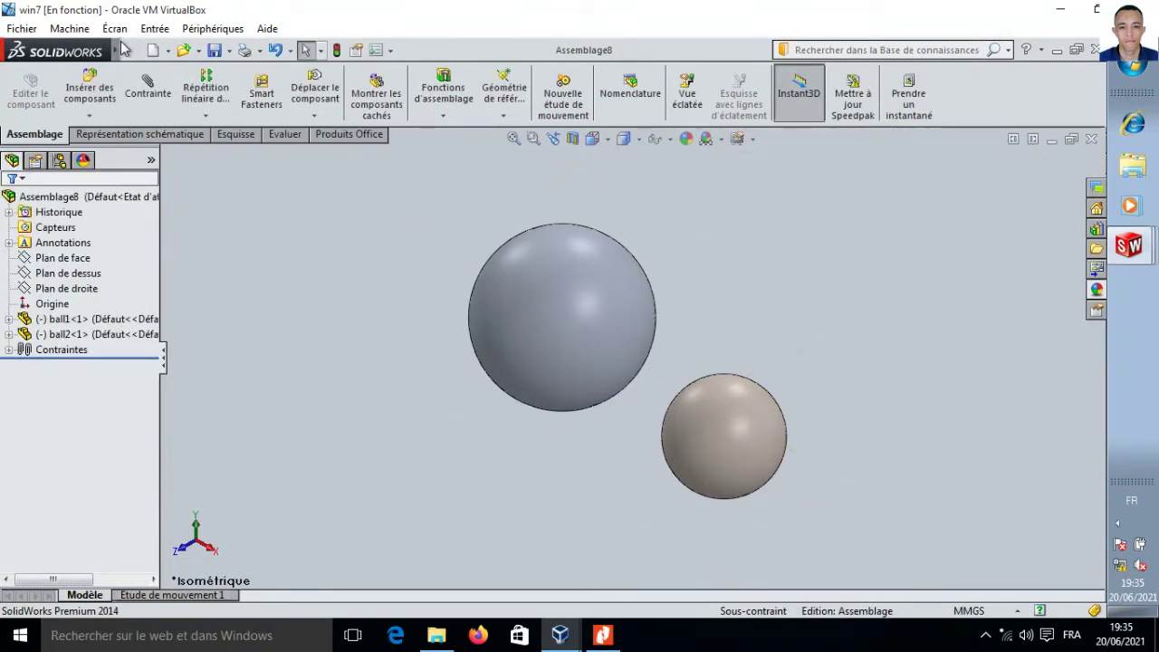
Display the part origins on both spheres and start a new mate
mouse_move(56, 50)
left_click(184, 50)
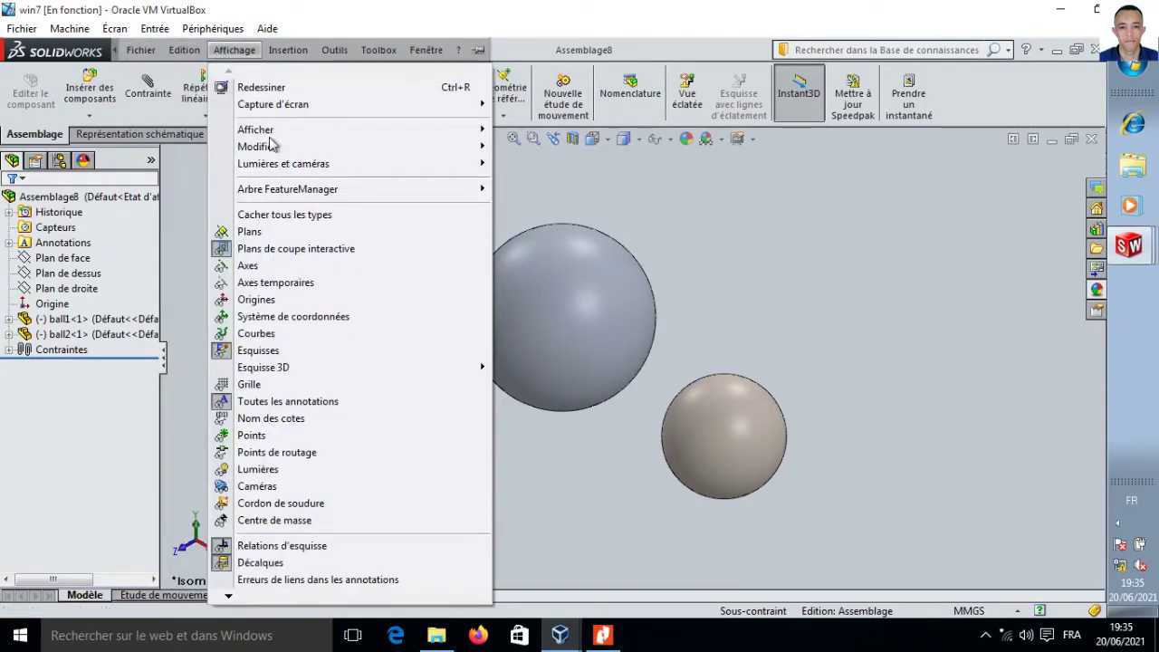
left_click(256, 300)
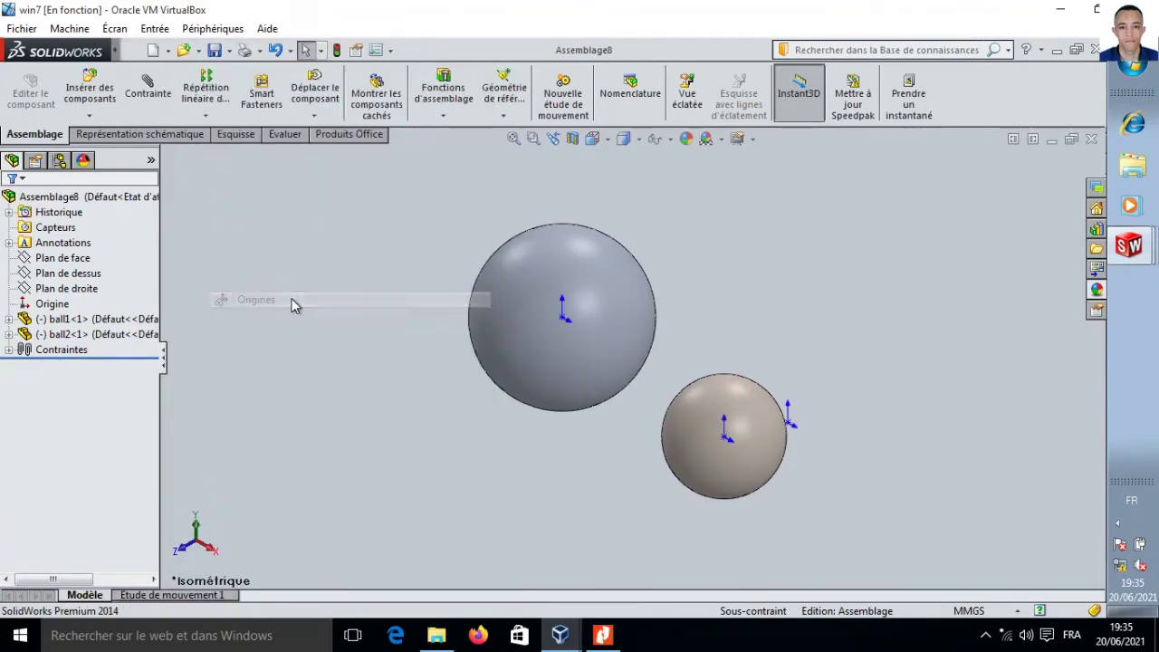
left_click(148, 91)
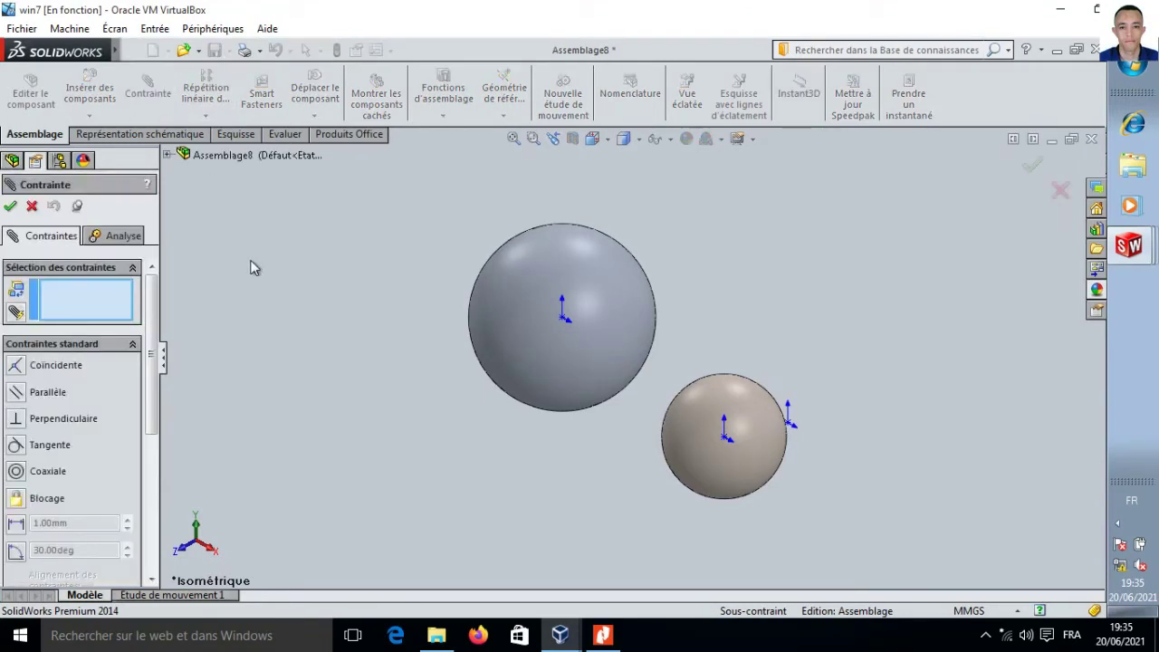
Make ball1's origin coincident with Plan de face
left_click(168, 156)
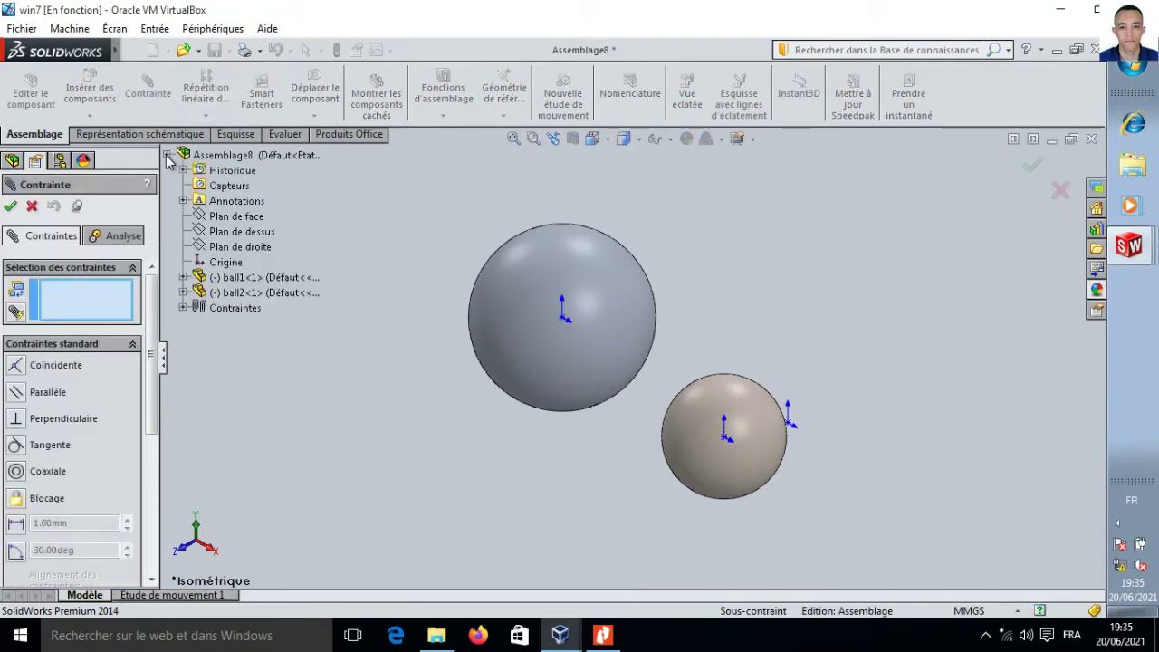
left_click(235, 216)
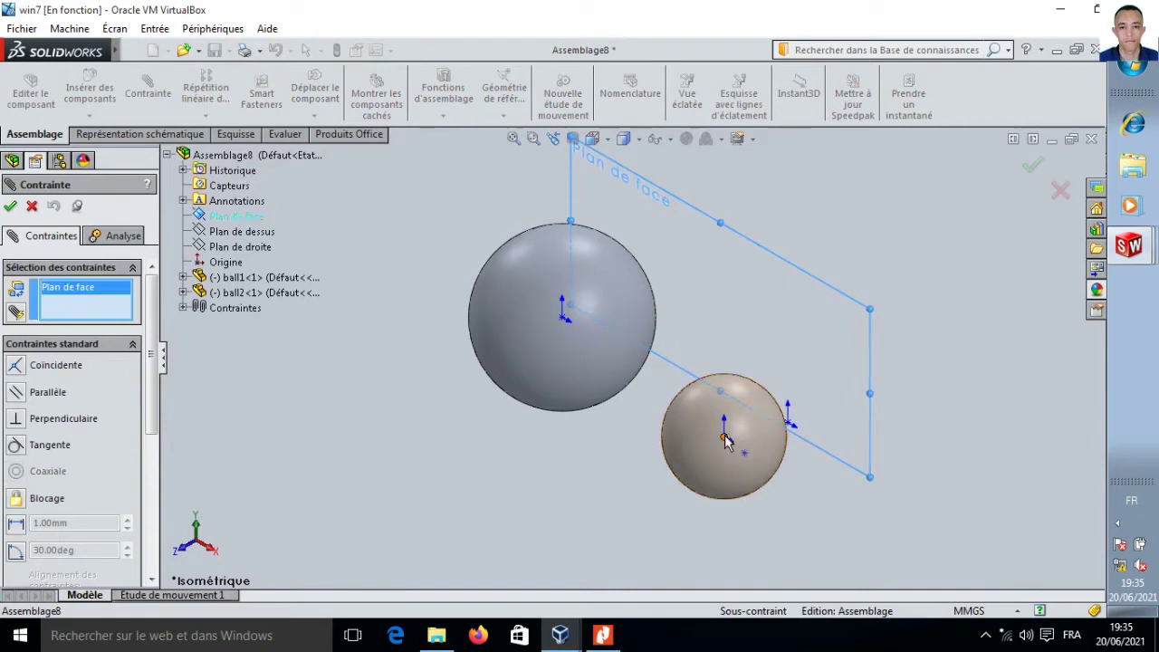
left_click(725, 437)
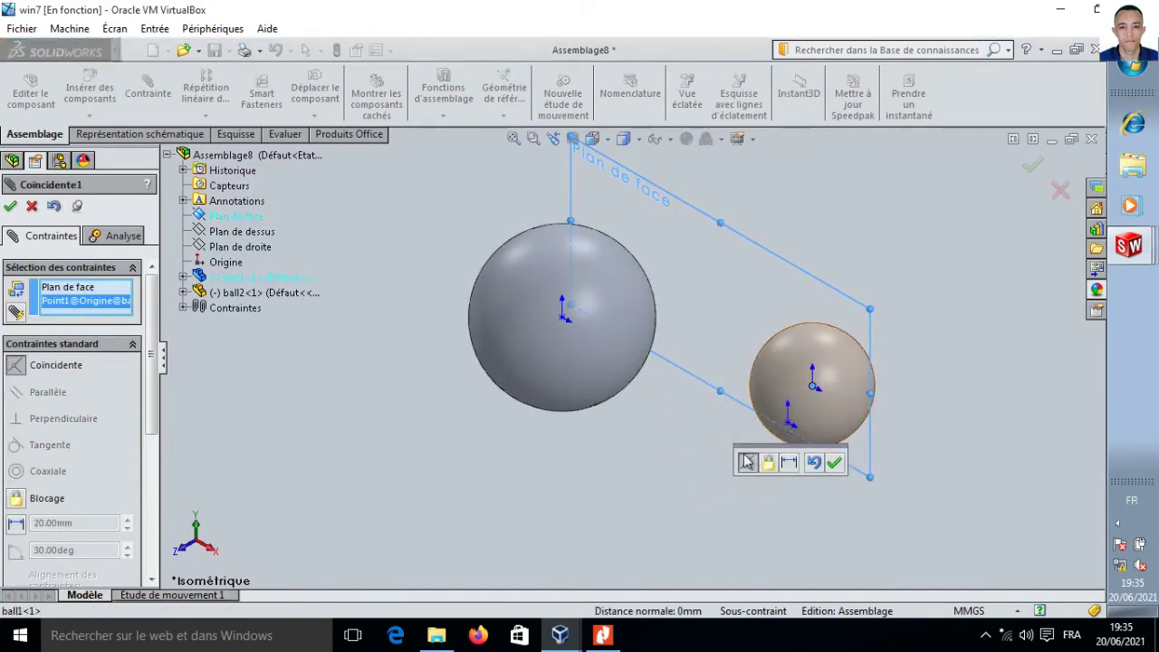
left_click(834, 463)
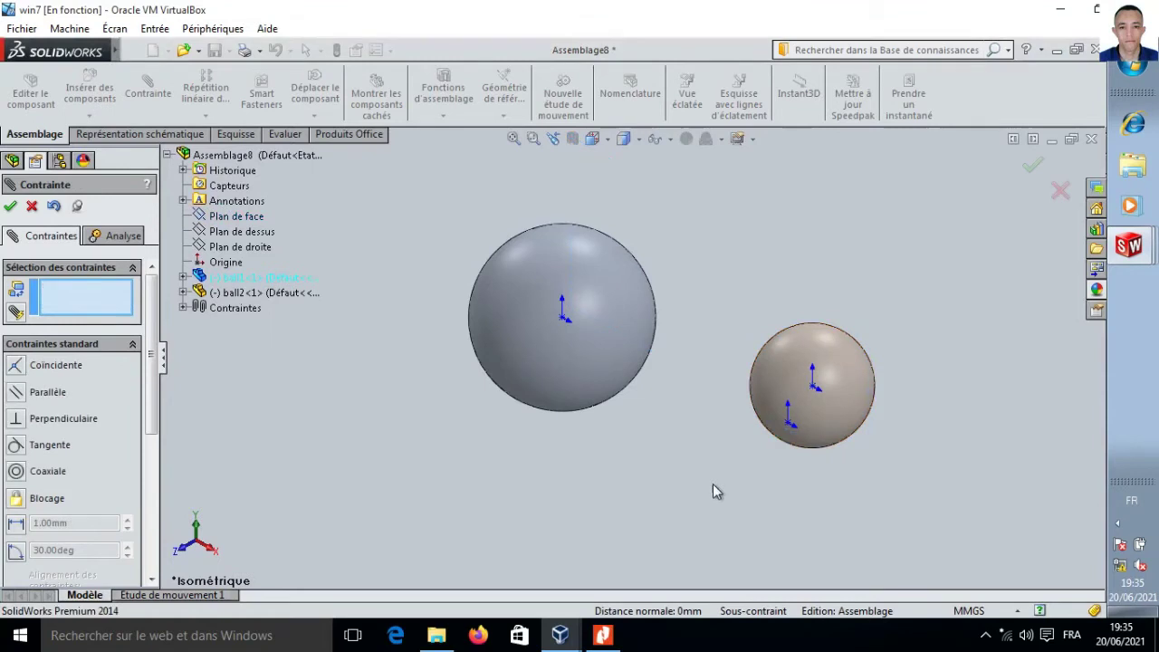
Make ball2's origin coincident with Plan de face as well
left_click(561, 321)
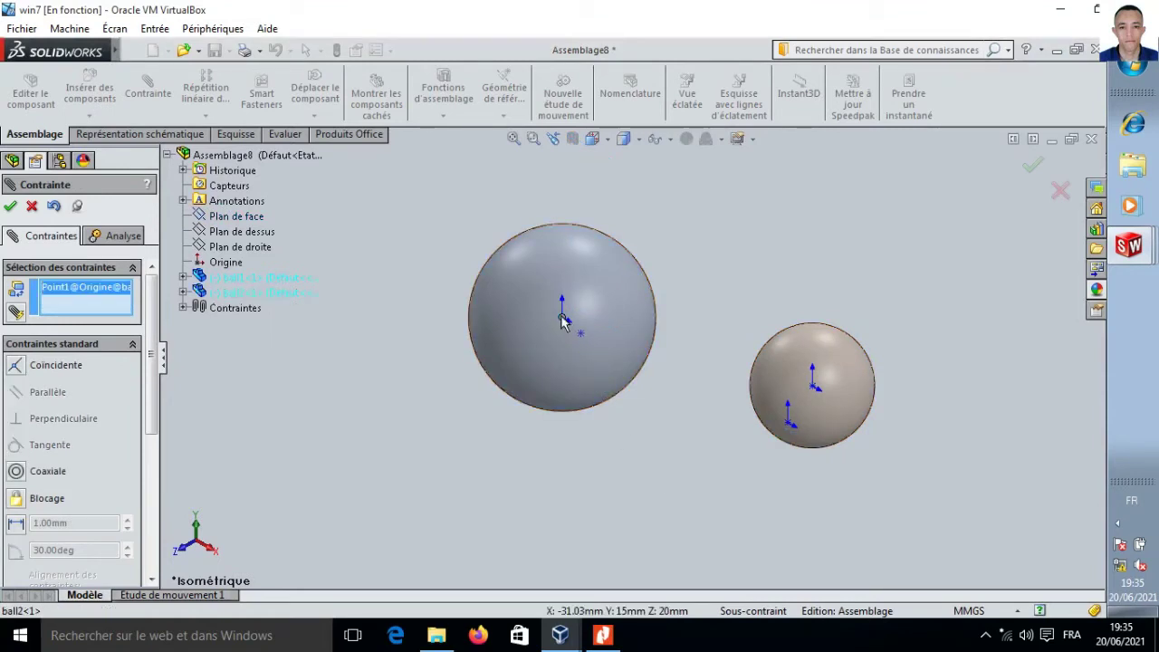
left_click(256, 221)
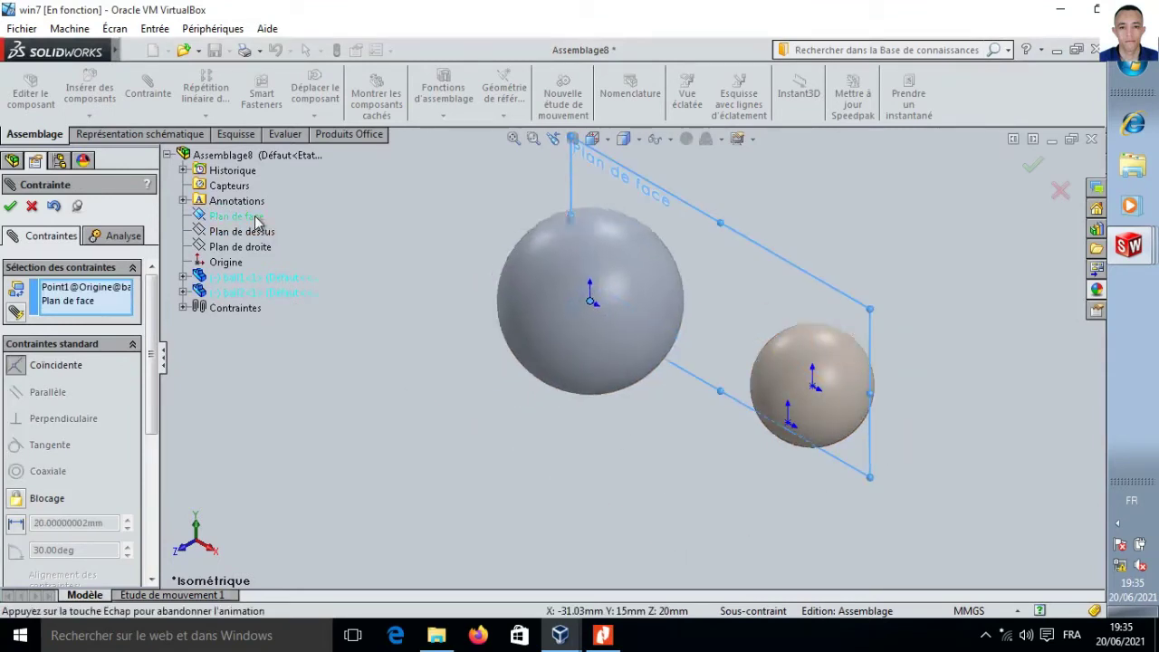
left_click(12, 206)
left_click(13, 206)
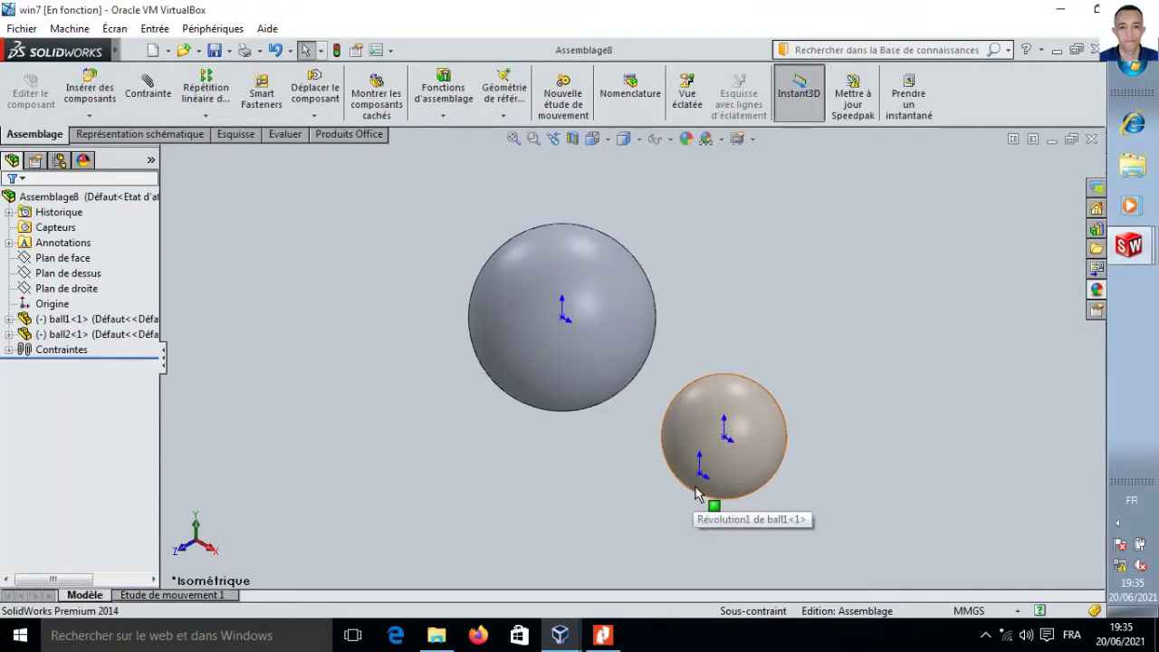
left_click(148, 91)
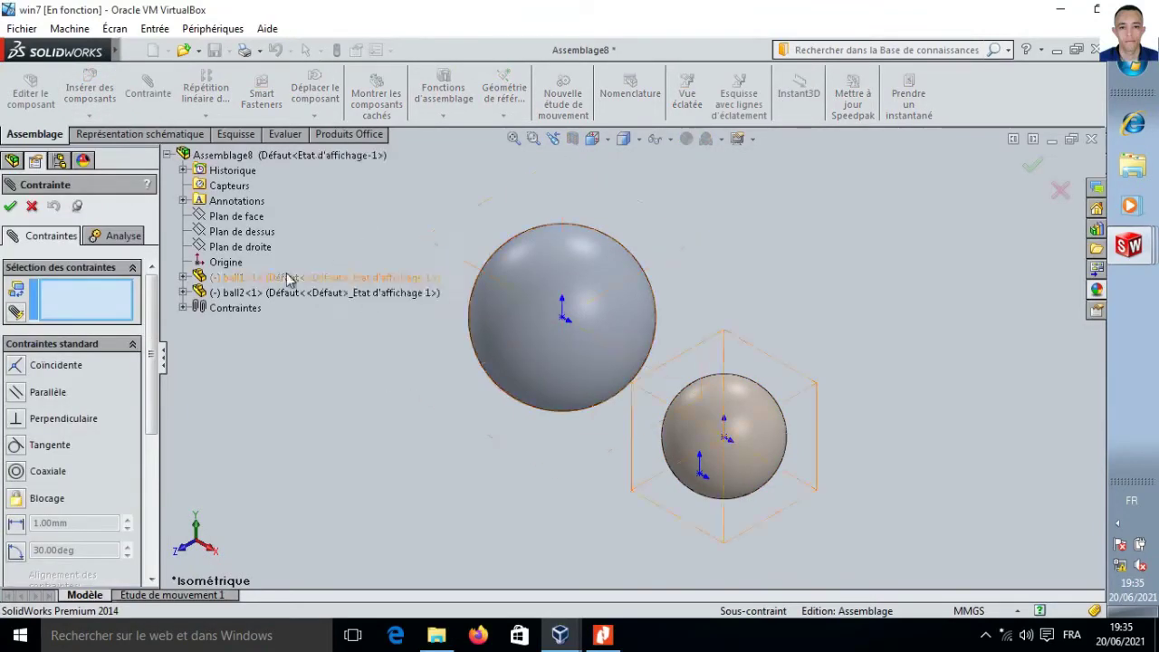
Place ball1's origin 550 mm from Plan de droite with a distance mate
left_click(725, 438)
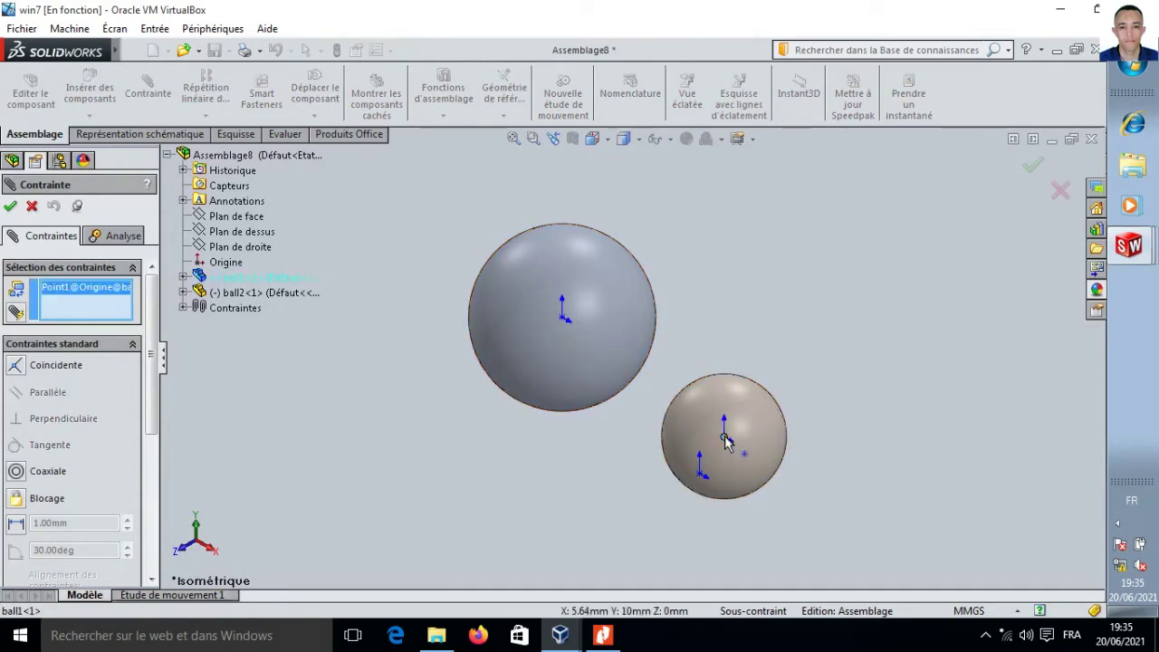
left_click(242, 249)
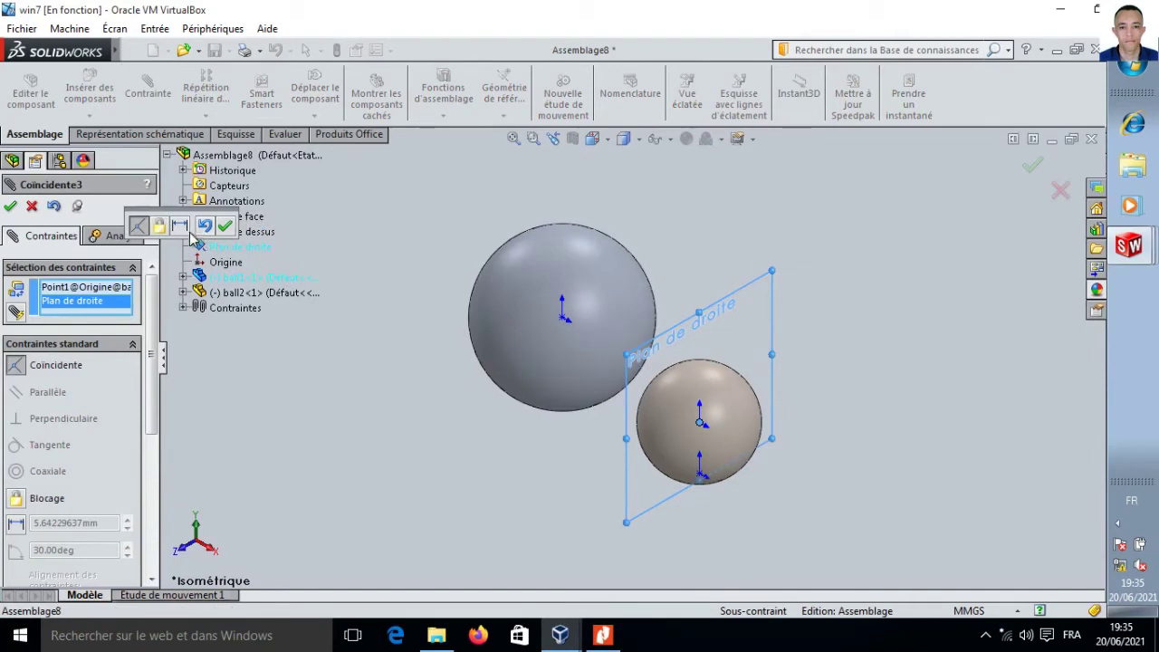
key("ctrl+1")
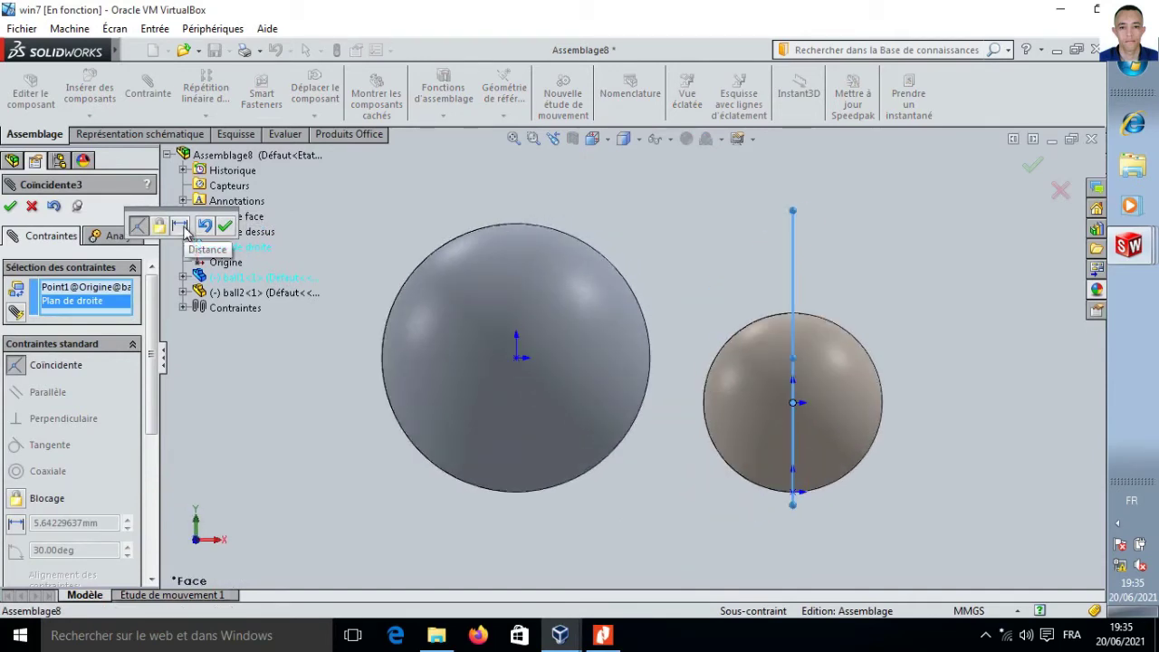
left_click(180, 226)
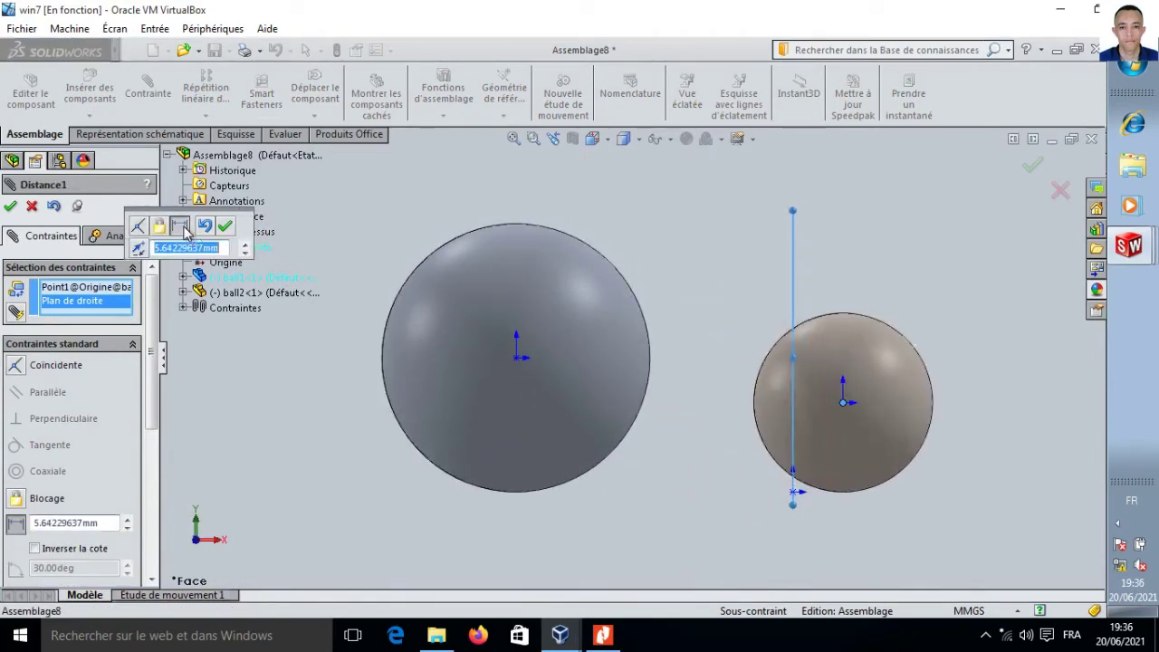
type("550")
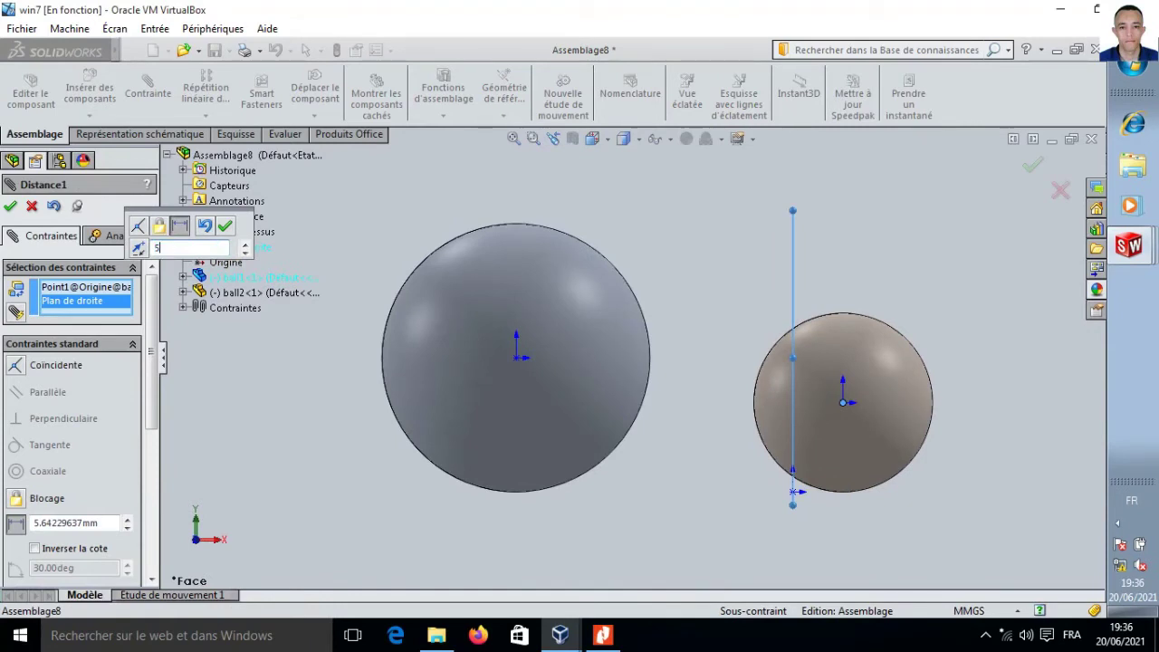
left_click(224, 225)
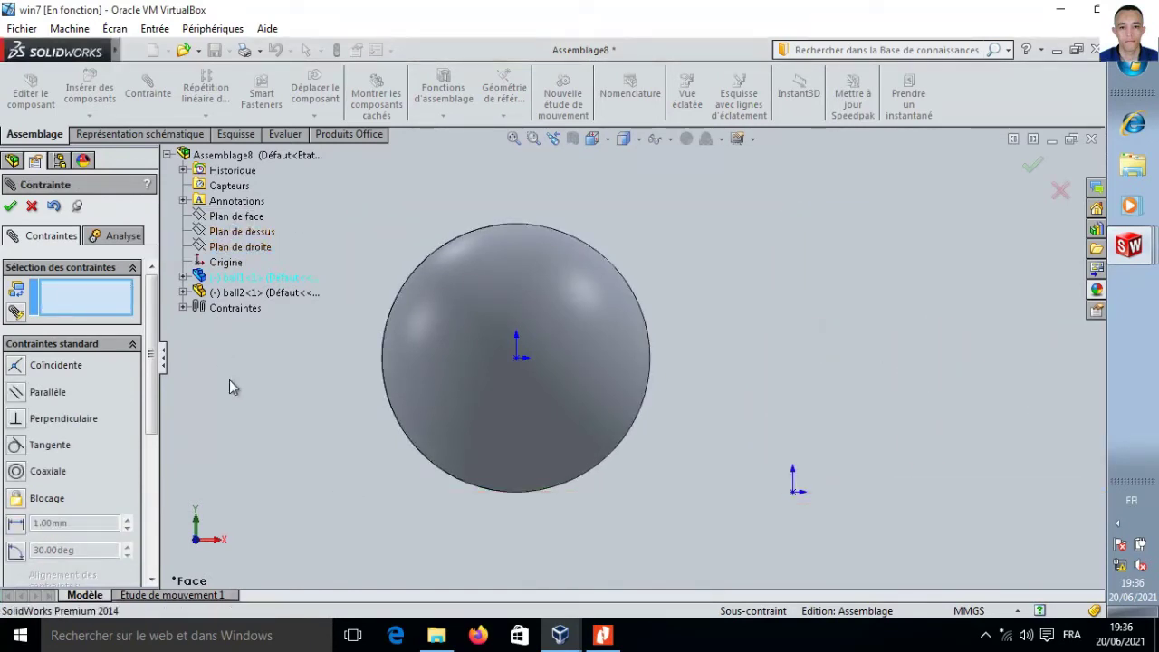
key("ctrl+7")
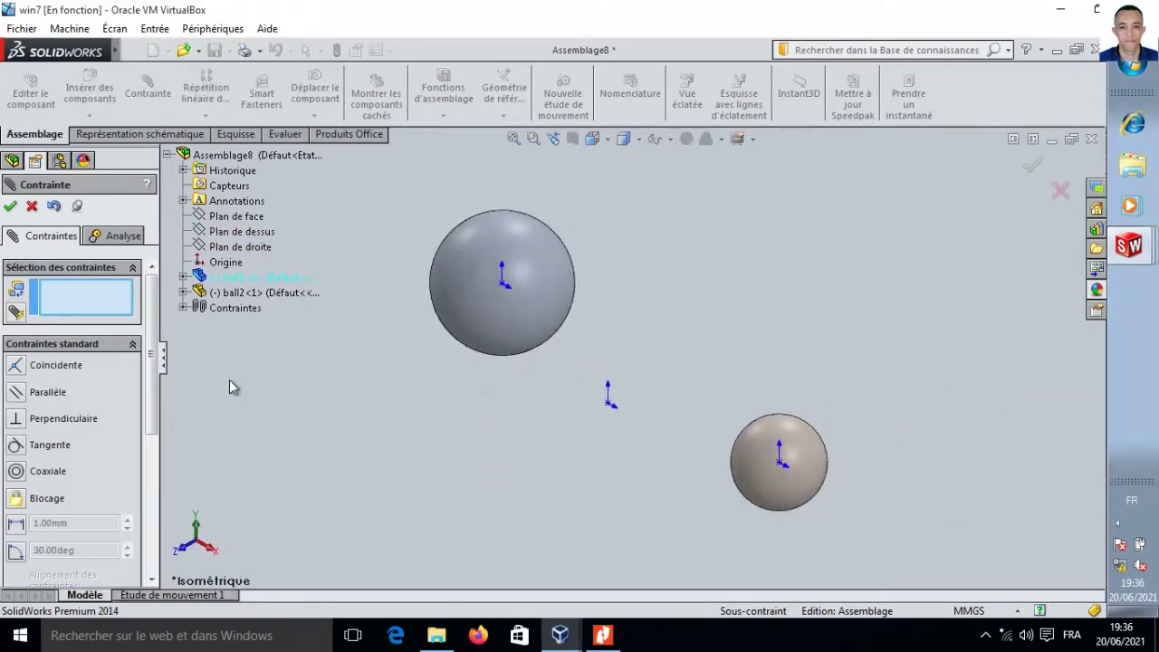
Place ball2's origin 50 mm from Plan de droite with a distance mate
left_click(504, 283)
left_click(250, 248)
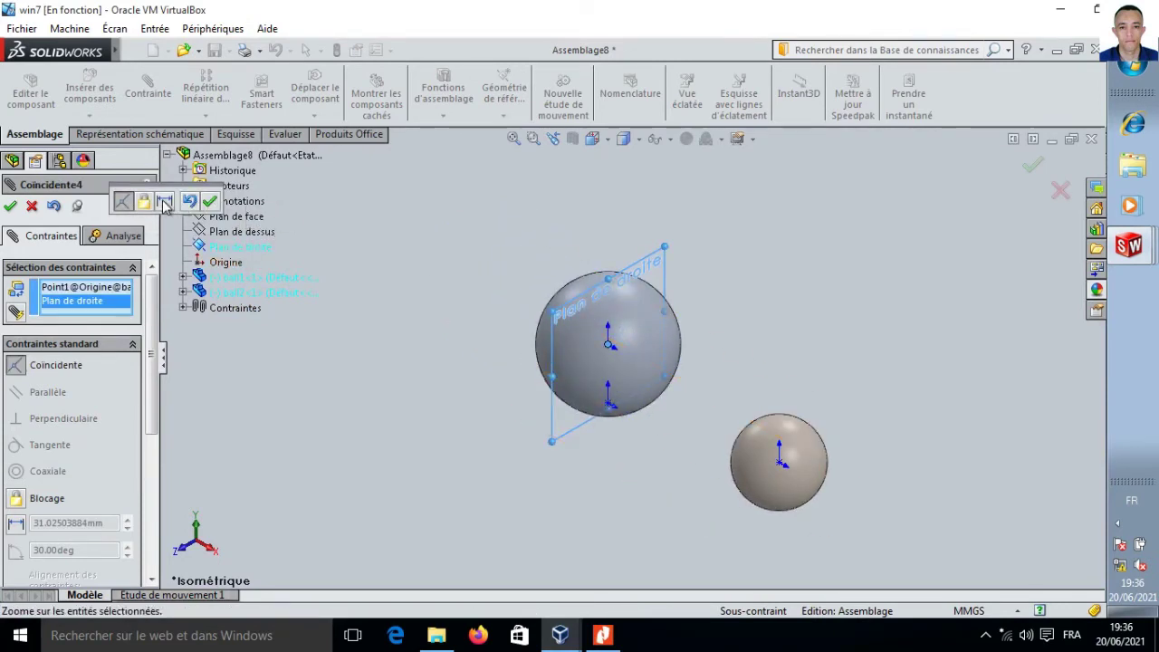
left_click(164, 200)
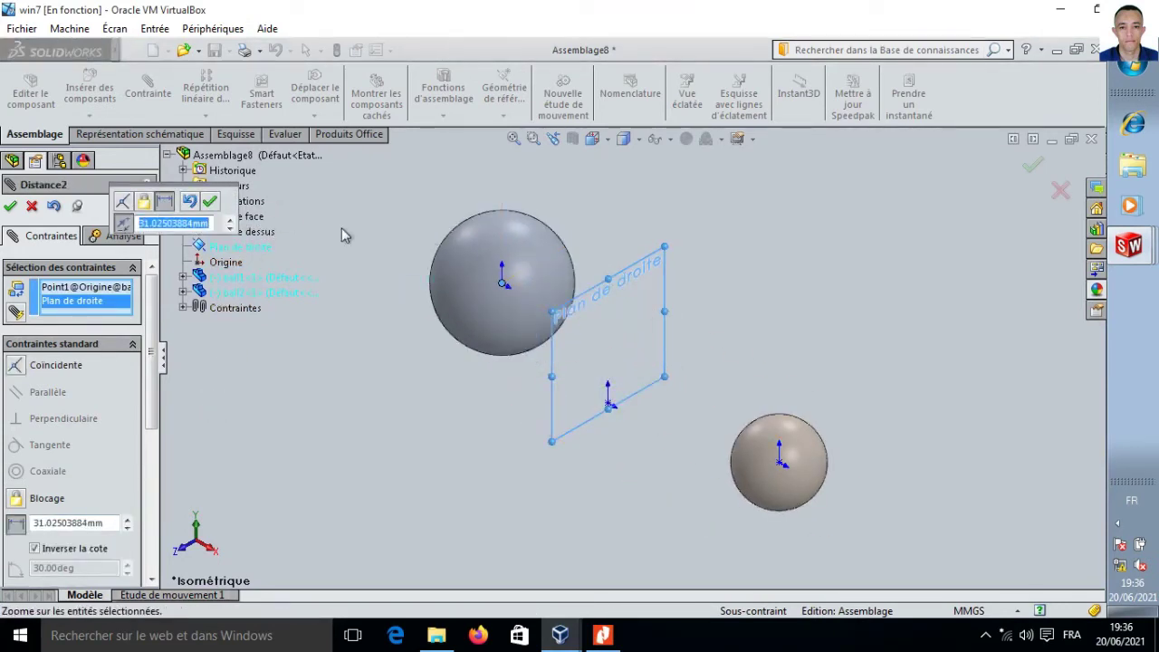
type("50")
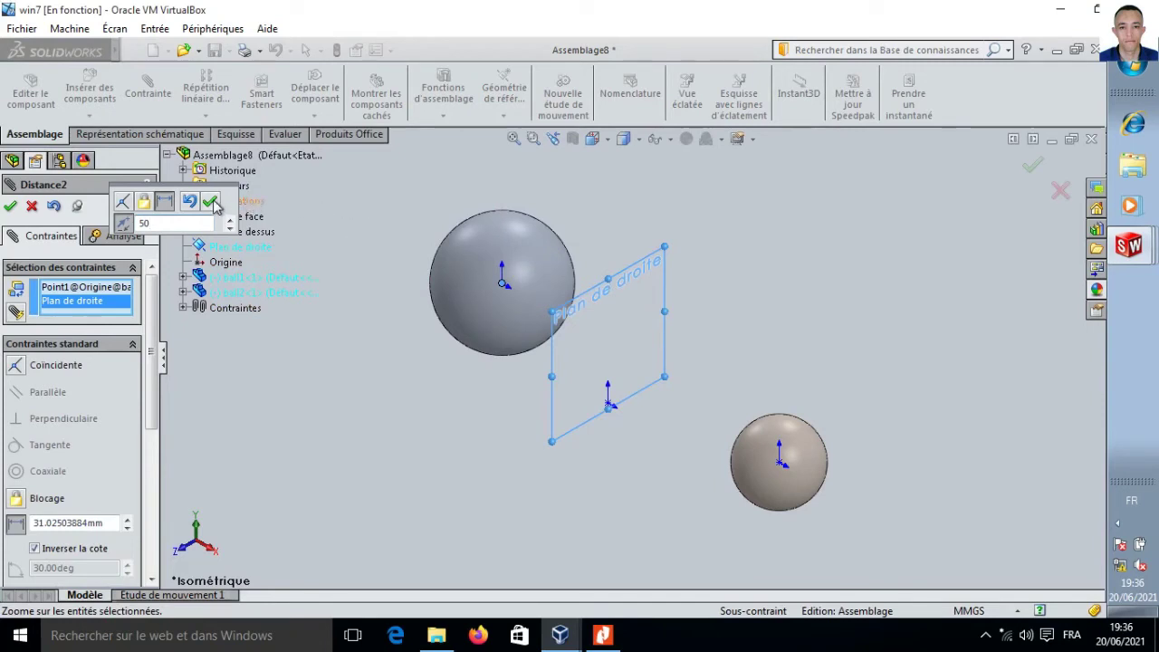
left_click(210, 201)
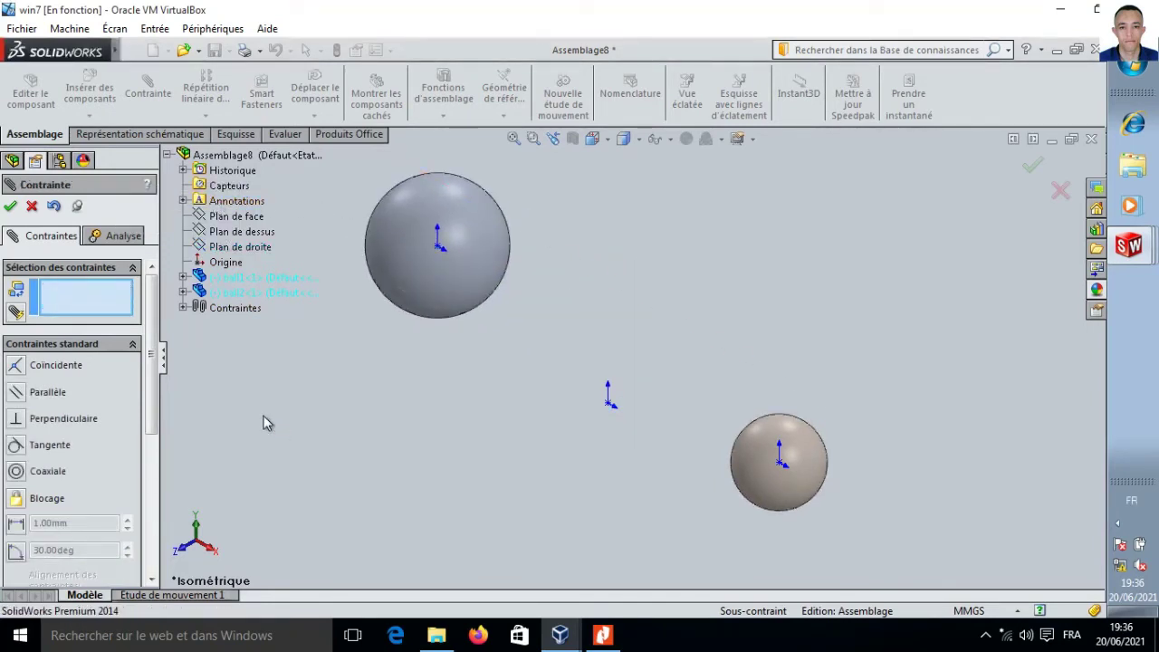
left_click(10, 206)
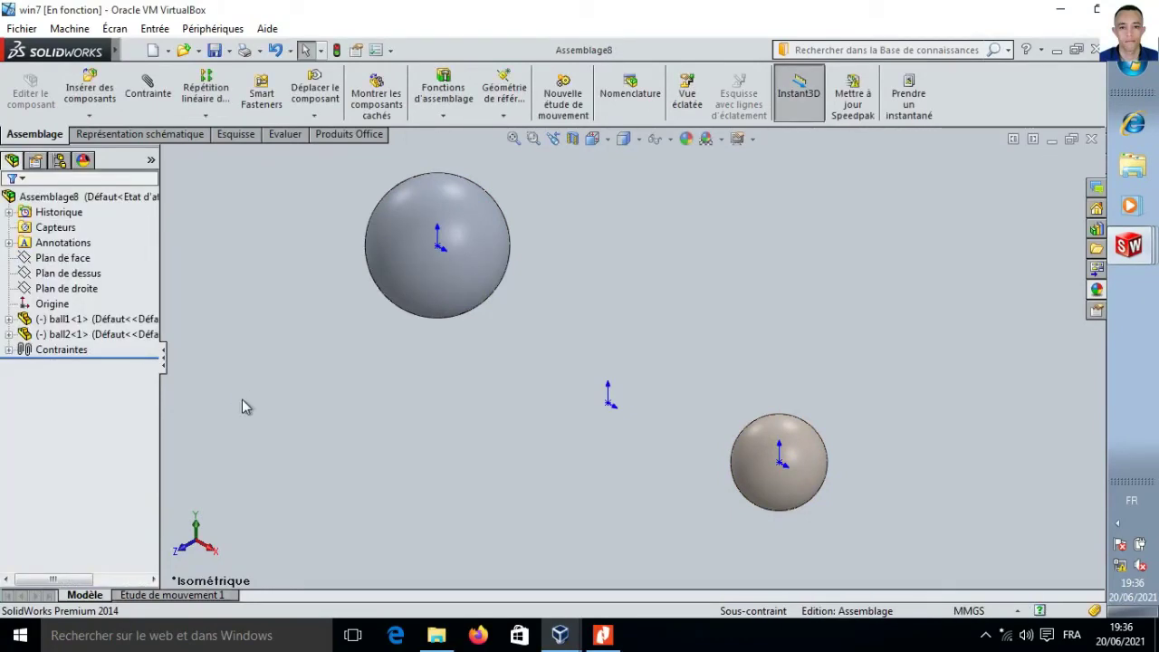
Suppress the Distance1 and Distance2 mates in the FeatureManager
left_click(9, 350)
right_click(71, 426)
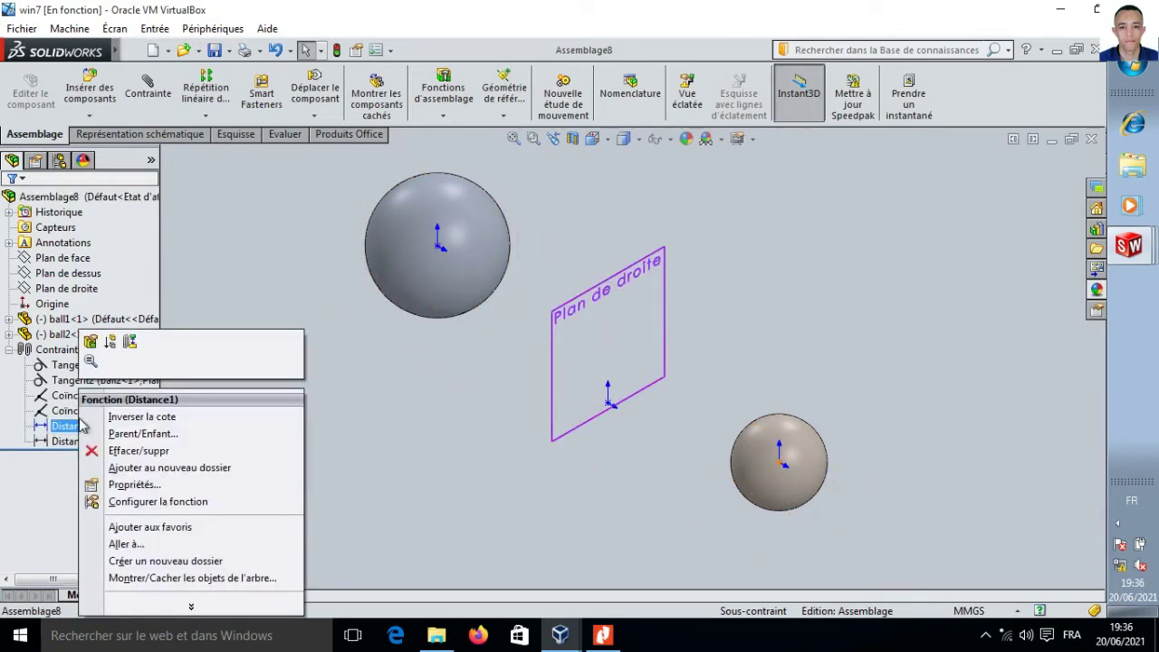
left_click(114, 351)
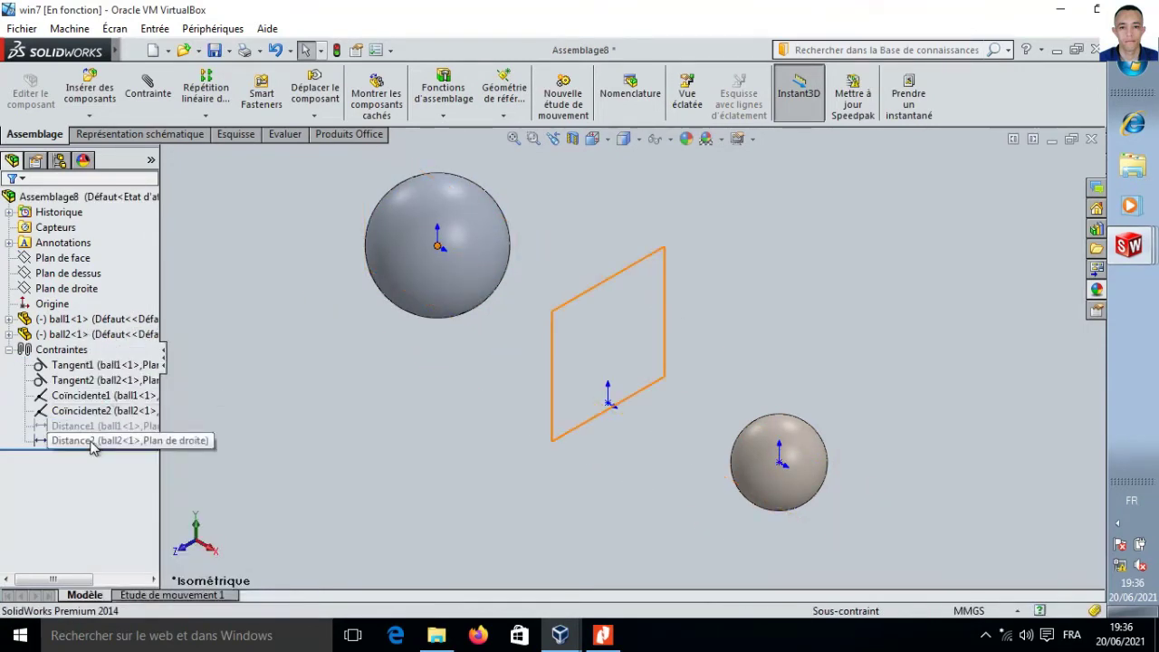
right_click(82, 441)
left_click(121, 343)
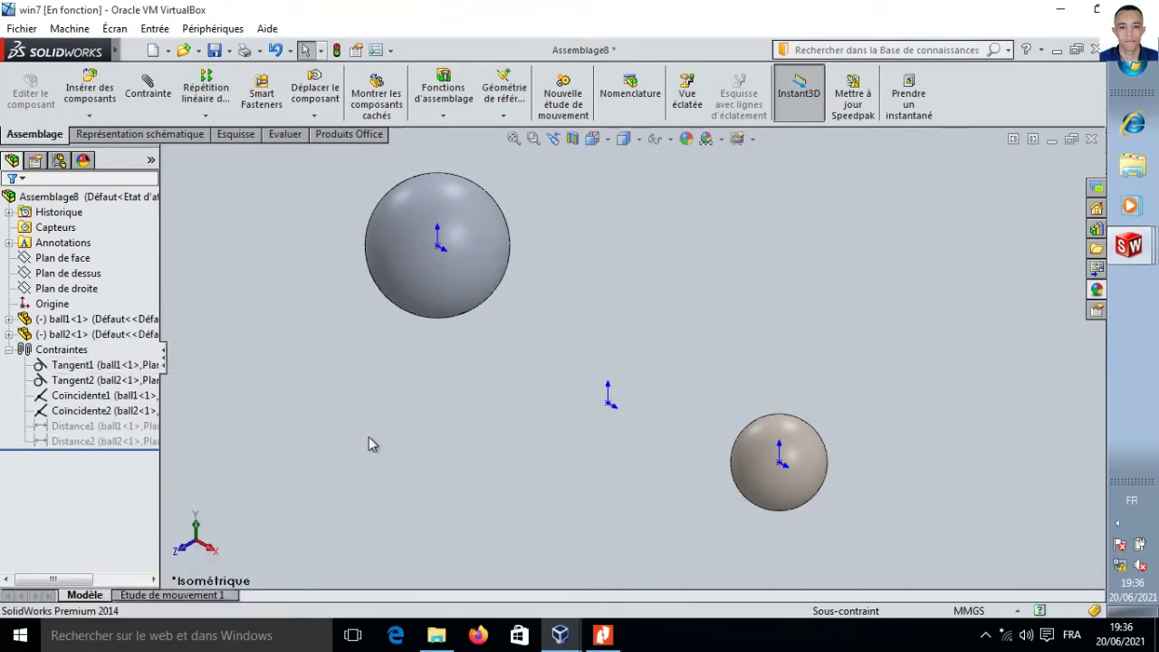
left_click(172, 595)
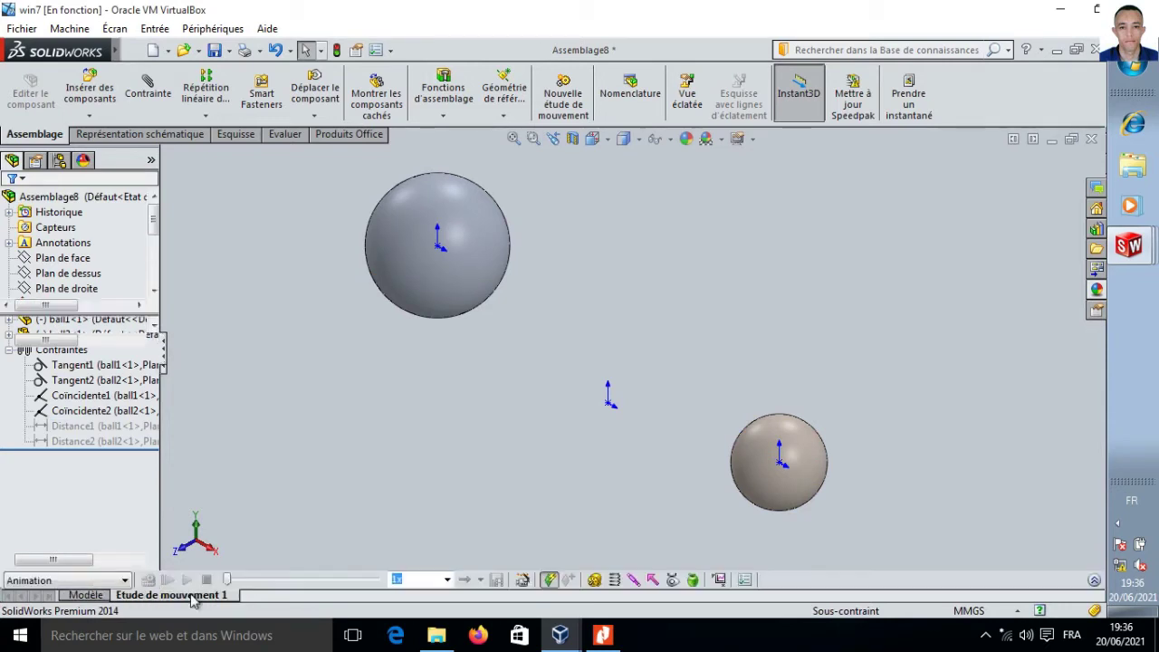
Change the study type from Animation to Analyse de mouvement
left_click(124, 580)
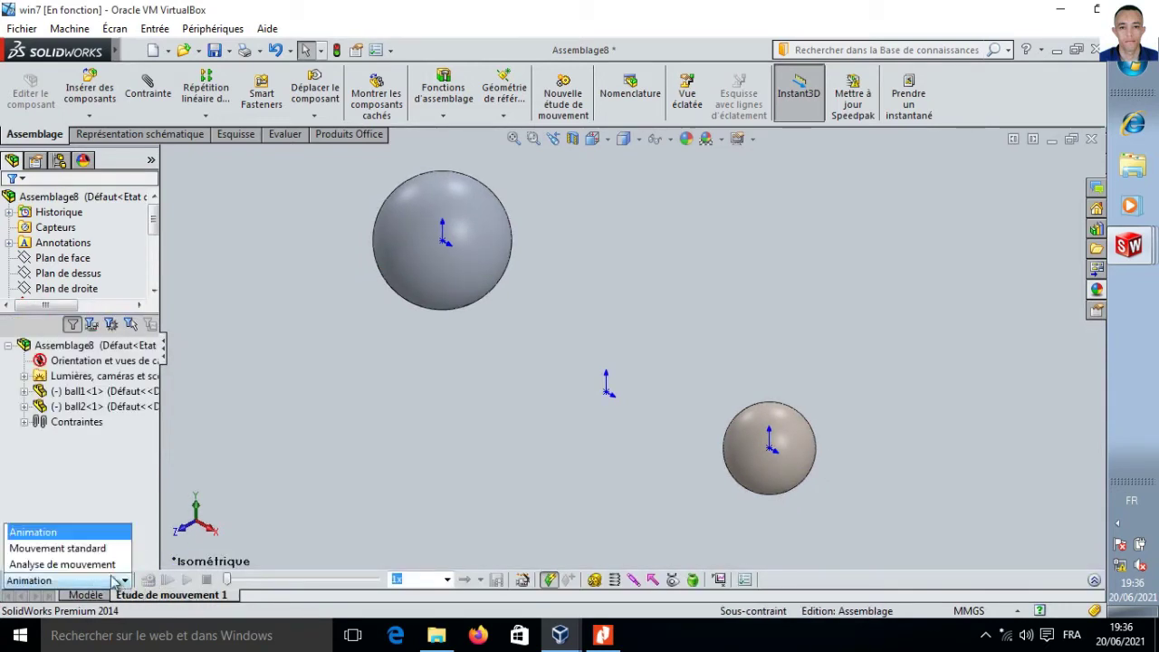
left_click(100, 564)
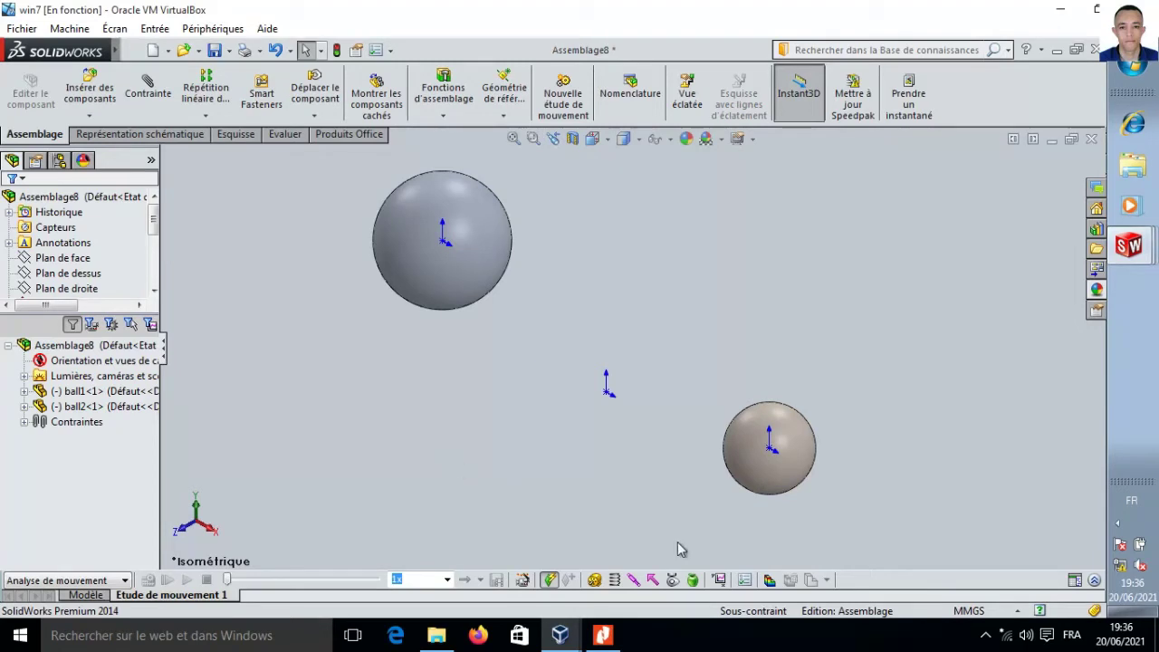
Add a solid-body contact between both spheres, no material or friction, restitution coefficient 0.6
left_click(675, 581)
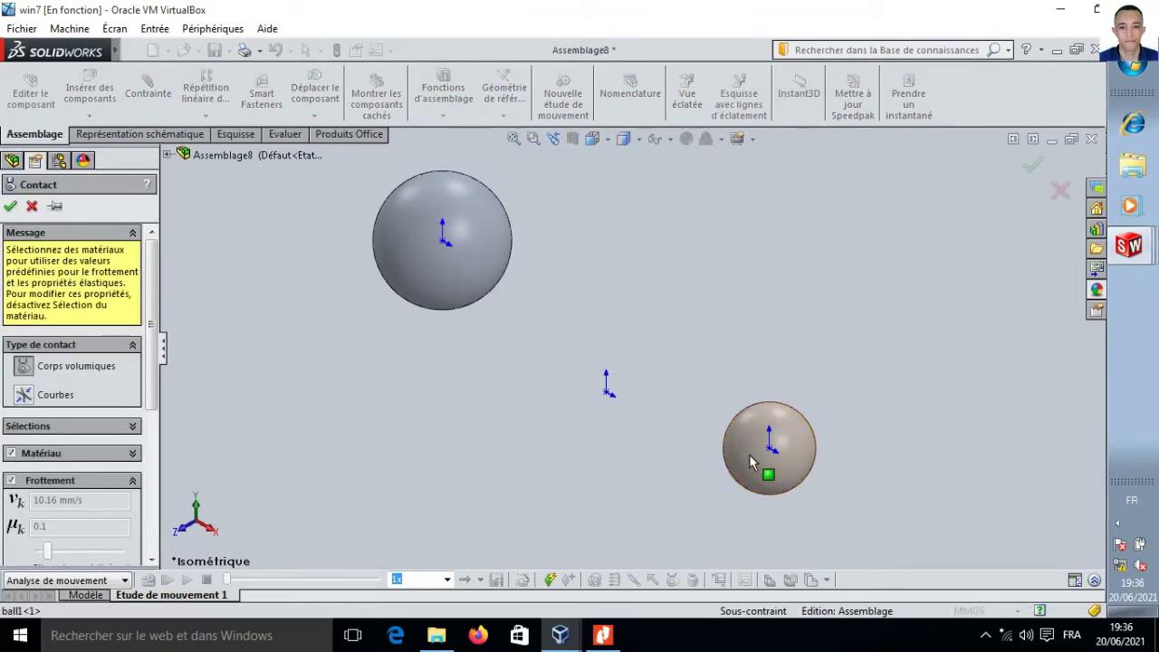
left_click(760, 473)
left_click(480, 252)
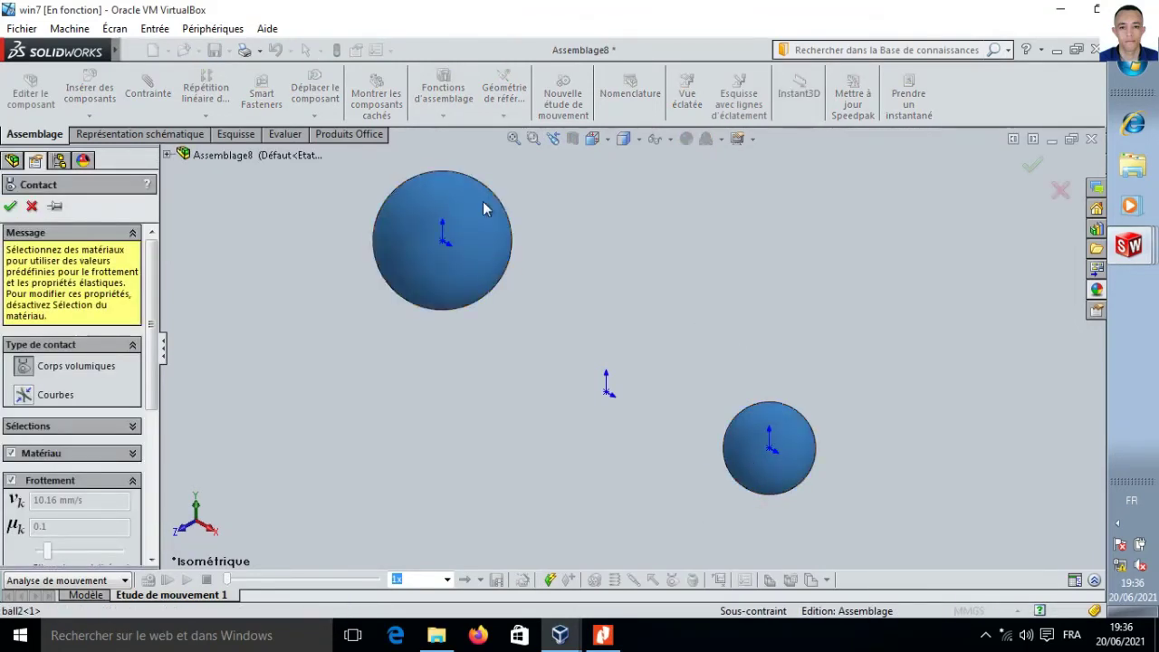
left_click(11, 452)
left_click(11, 480)
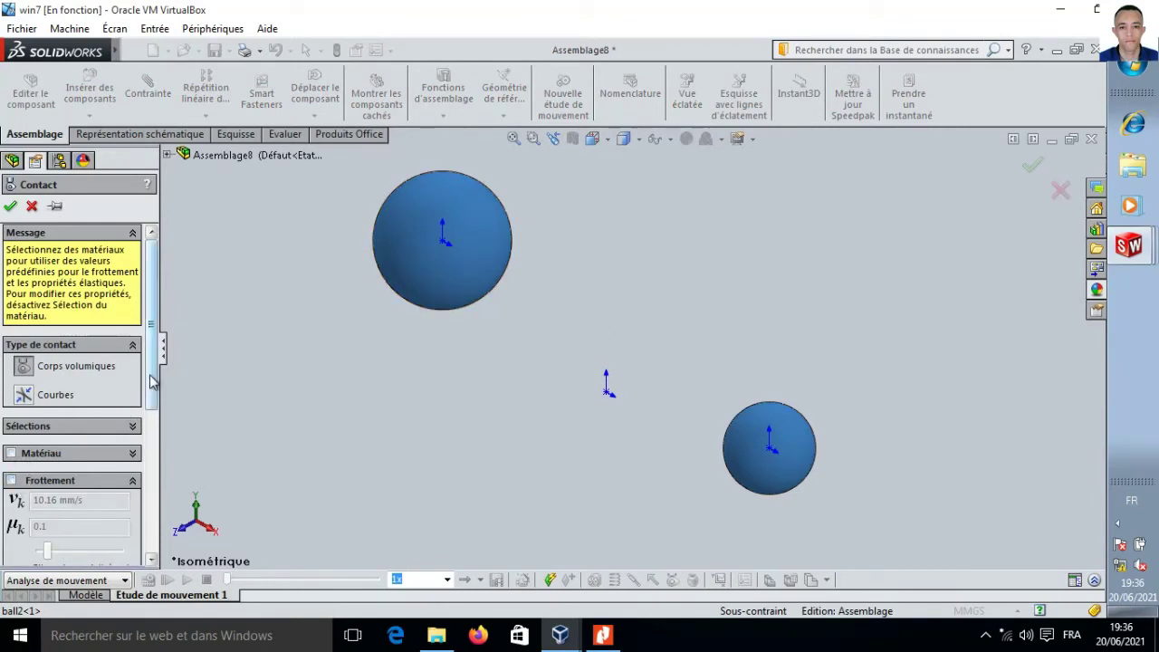
left_click_drag(152, 380, 150, 482)
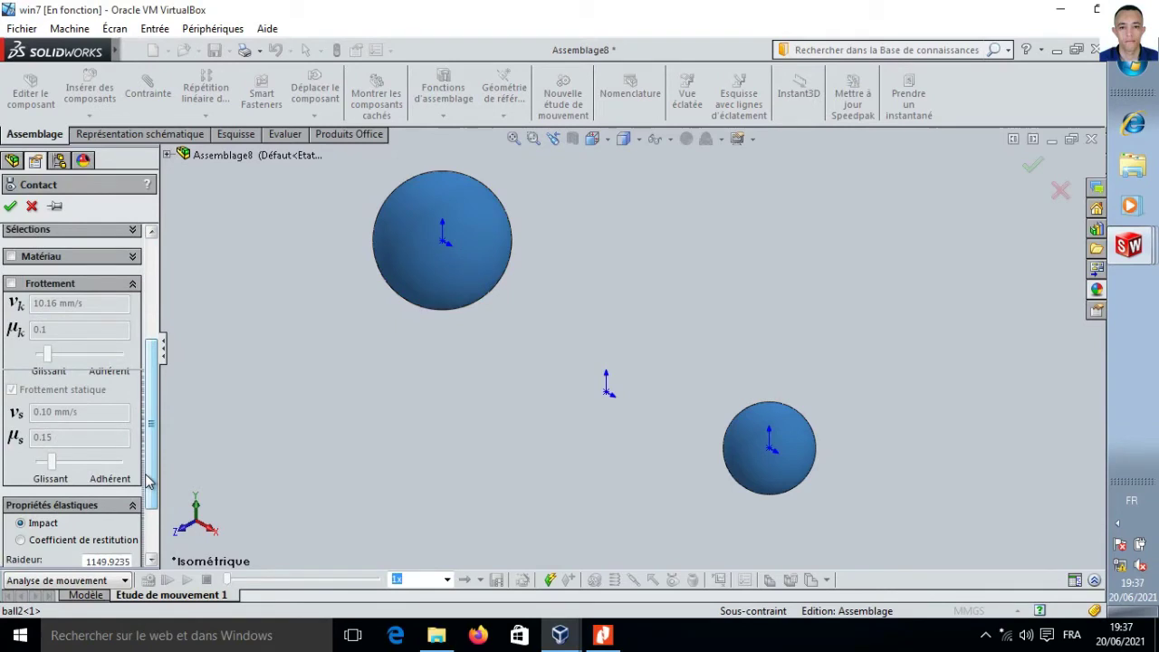
left_click_drag(149, 482, 149, 507)
left_click(101, 492)
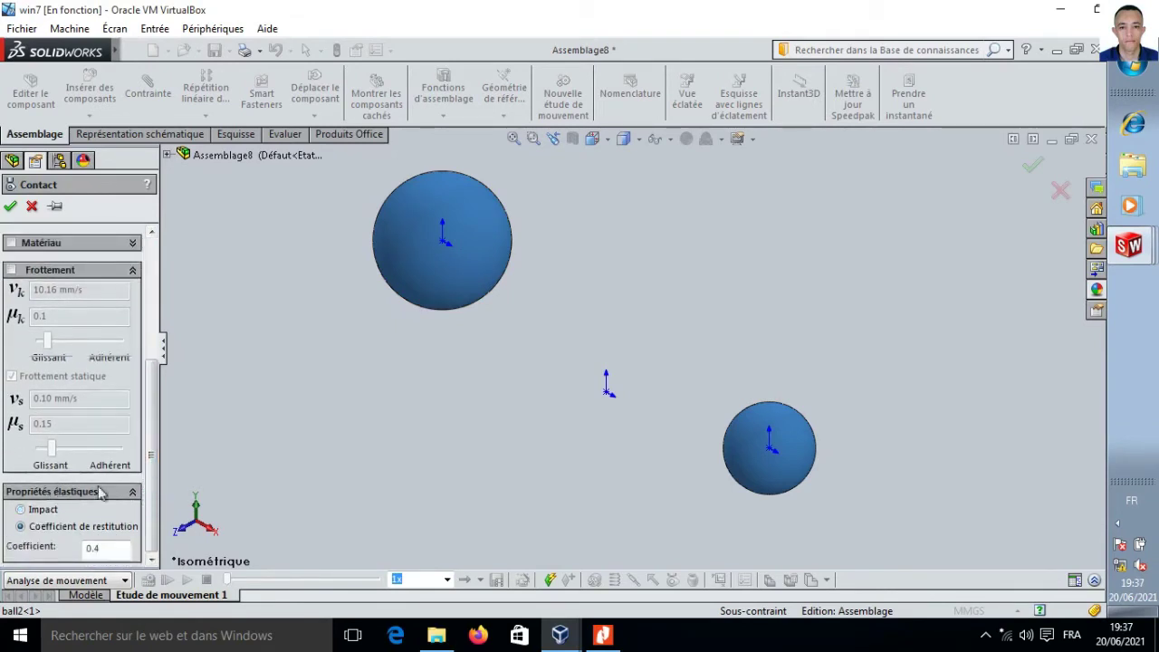
left_click(114, 548)
key("BackSpace")
type("6")
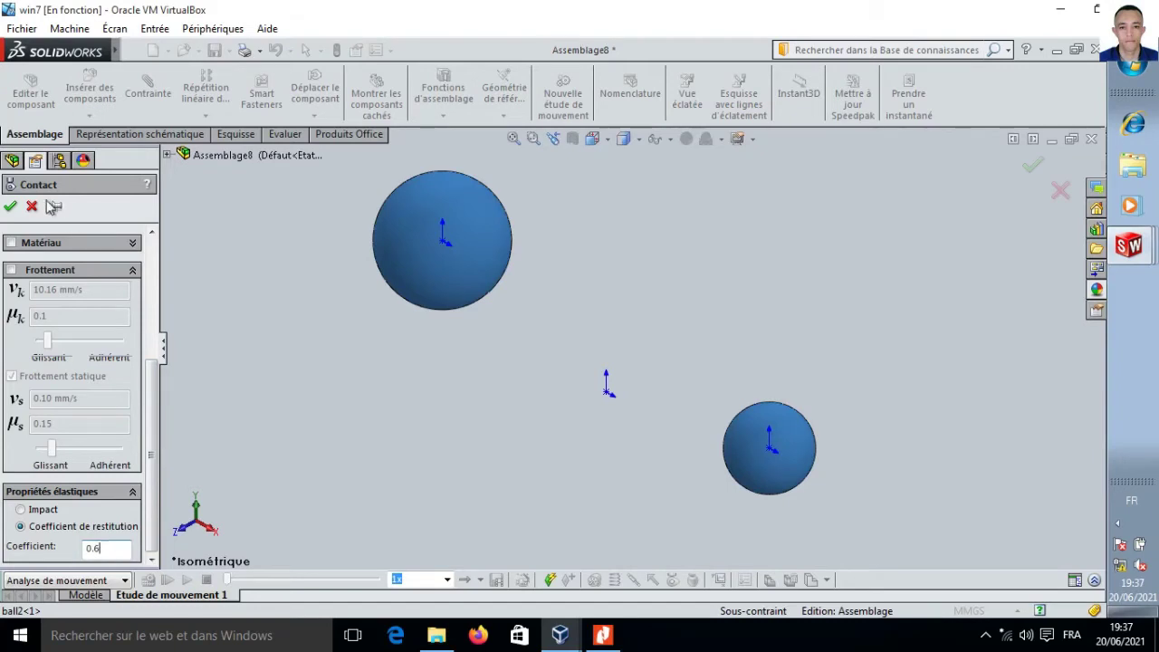
left_click(10, 207)
left_click(268, 385)
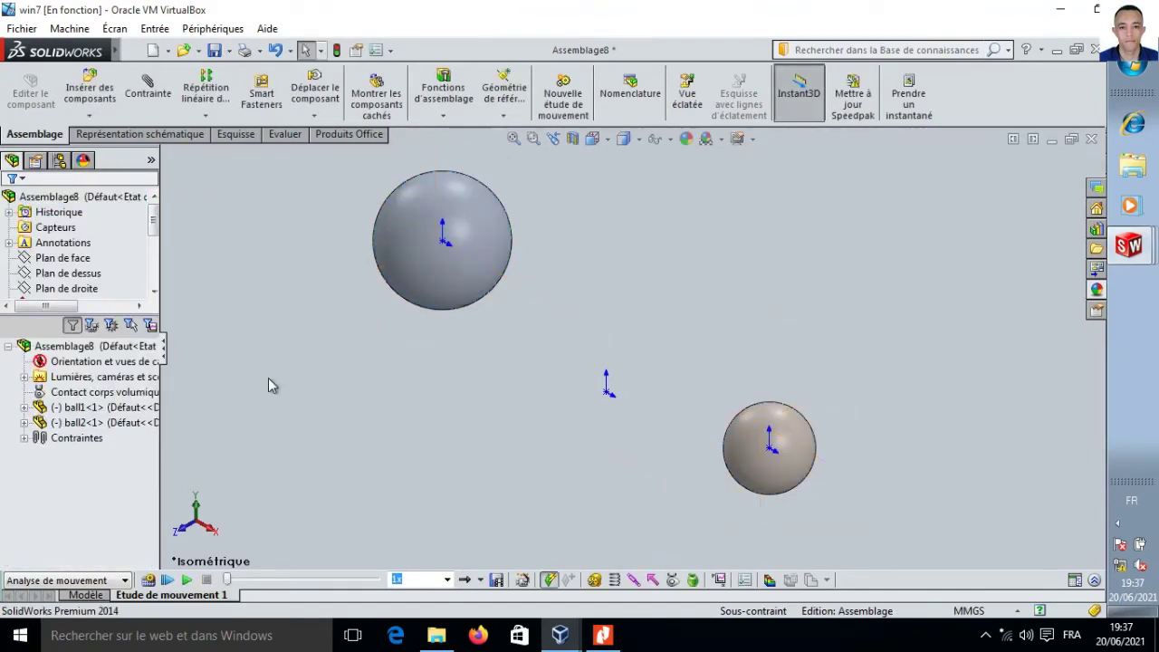
right_click(84, 422)
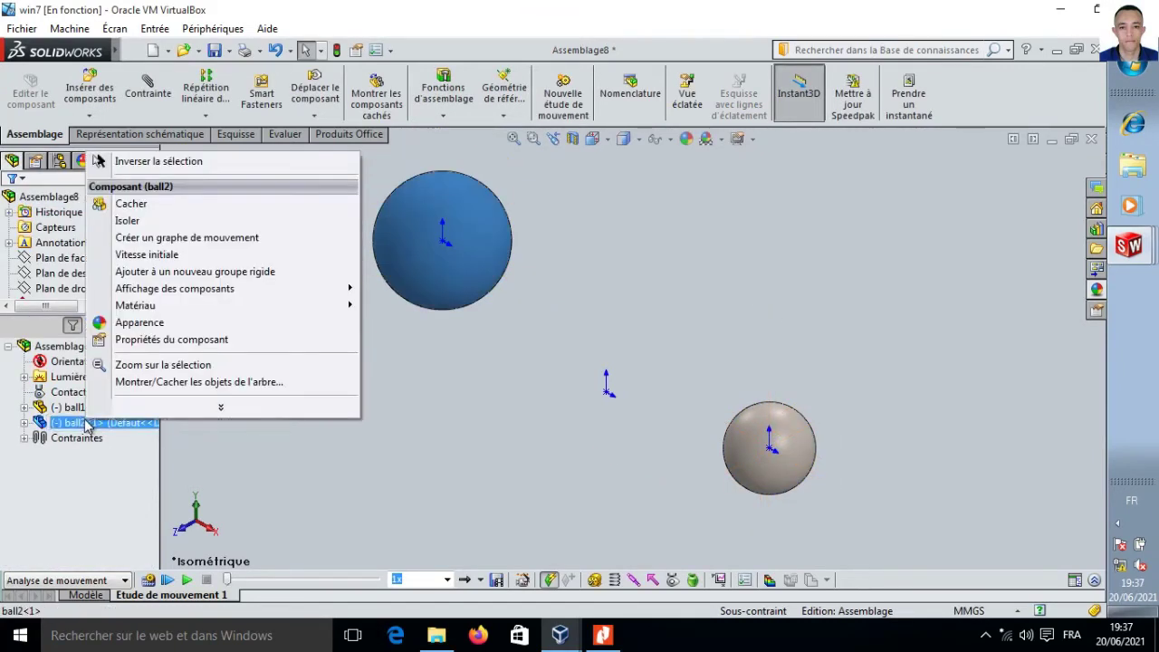
right_click(72, 407)
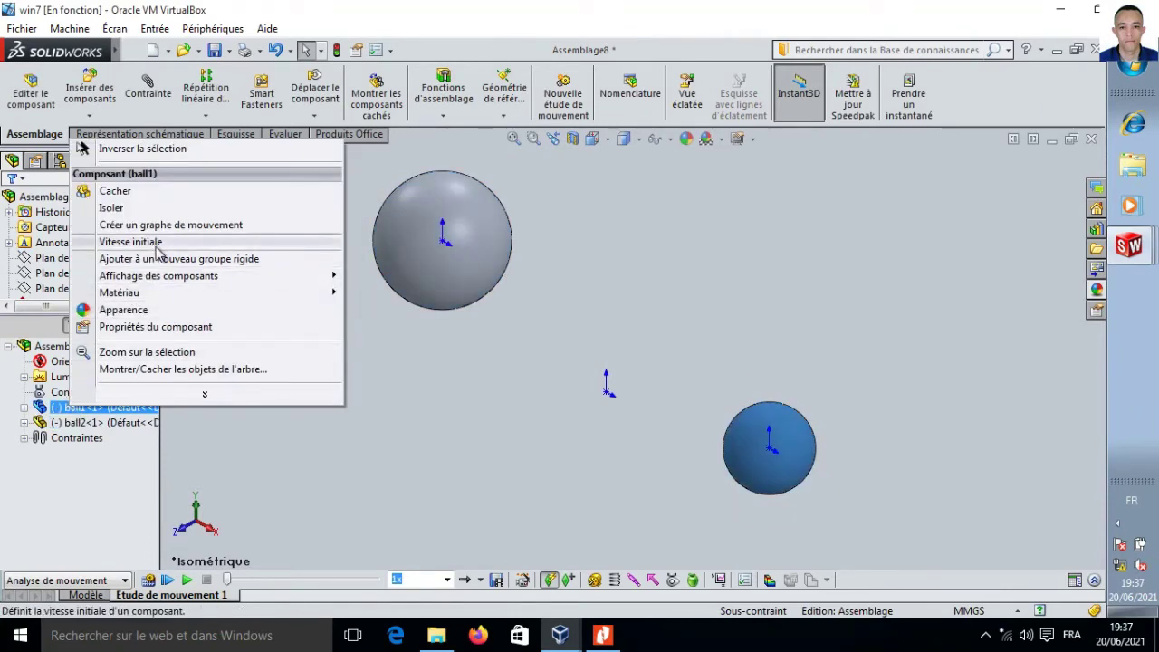
left_click(156, 247)
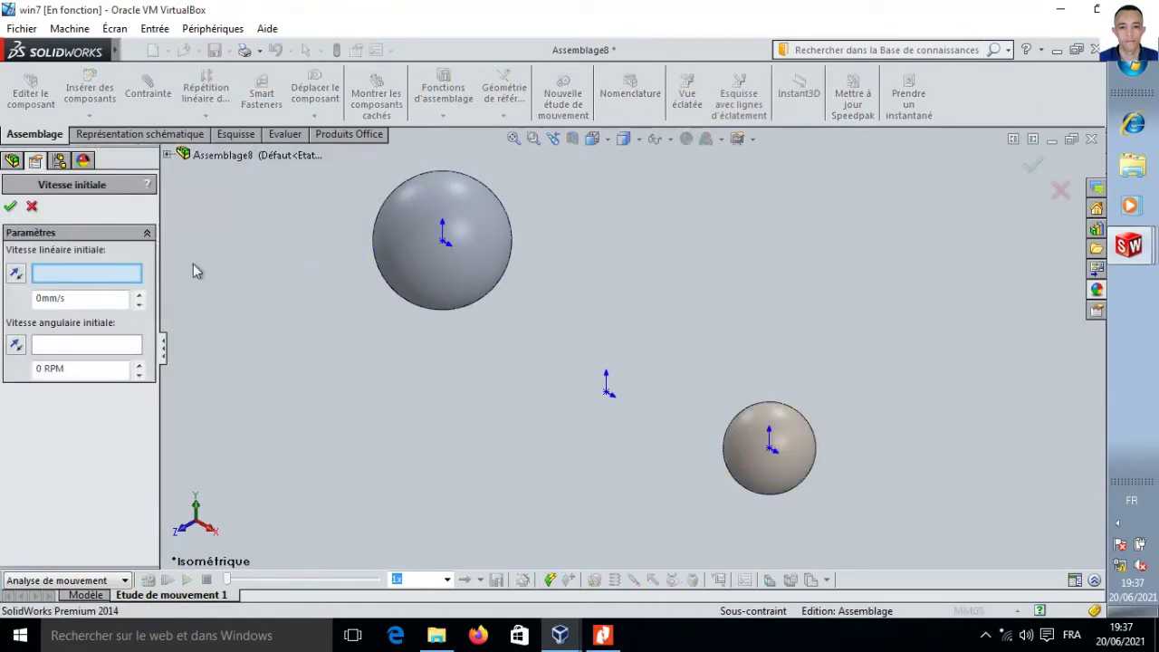
left_click(168, 156)
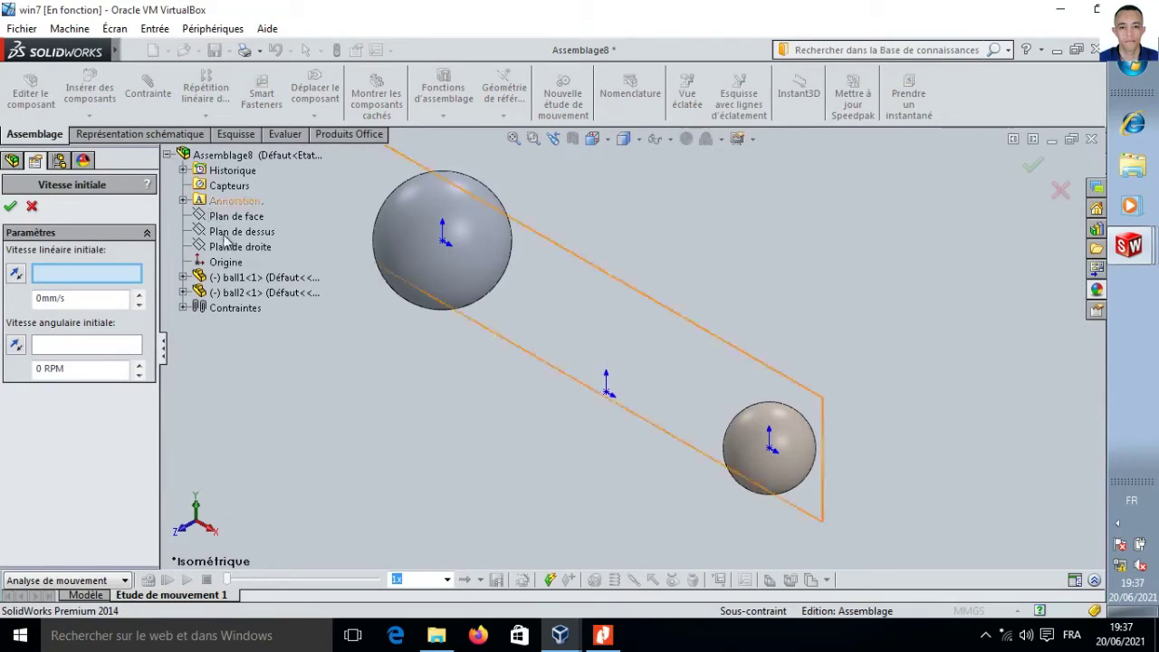
left_click(234, 247)
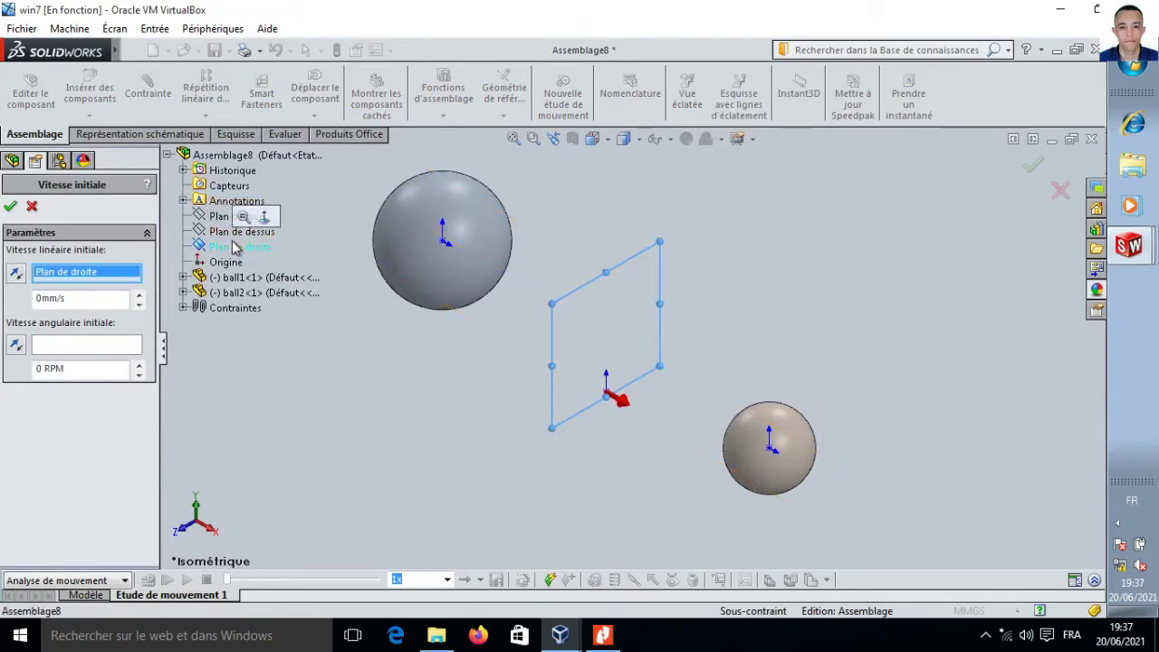
left_click(17, 274)
type(".1")
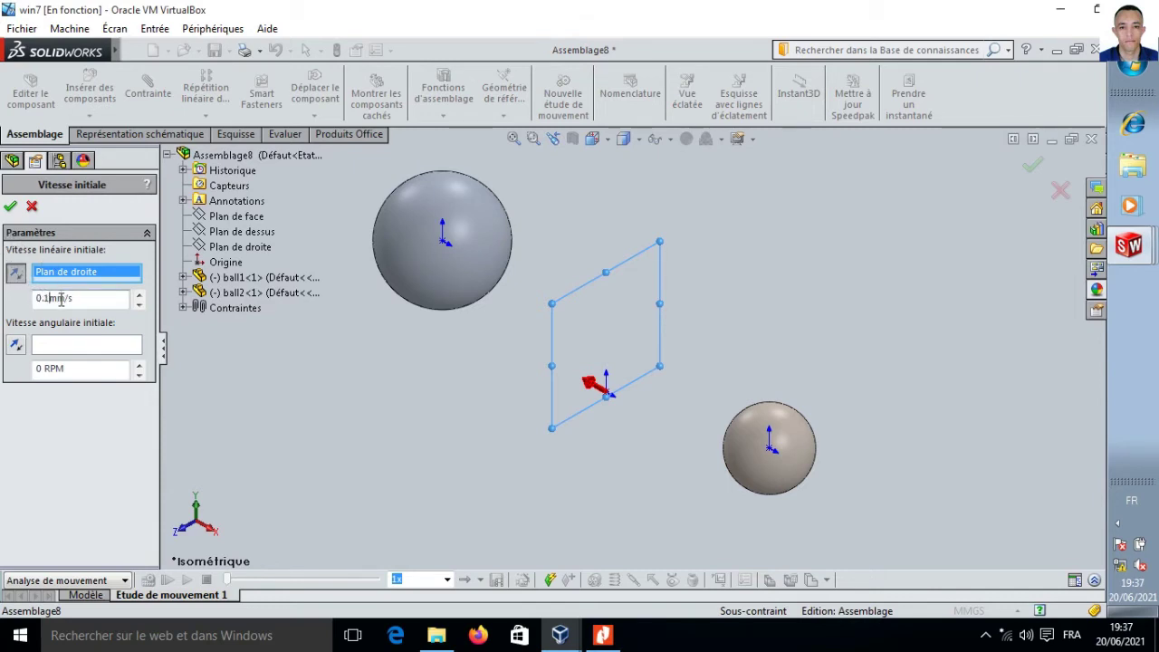
left_click(32, 207)
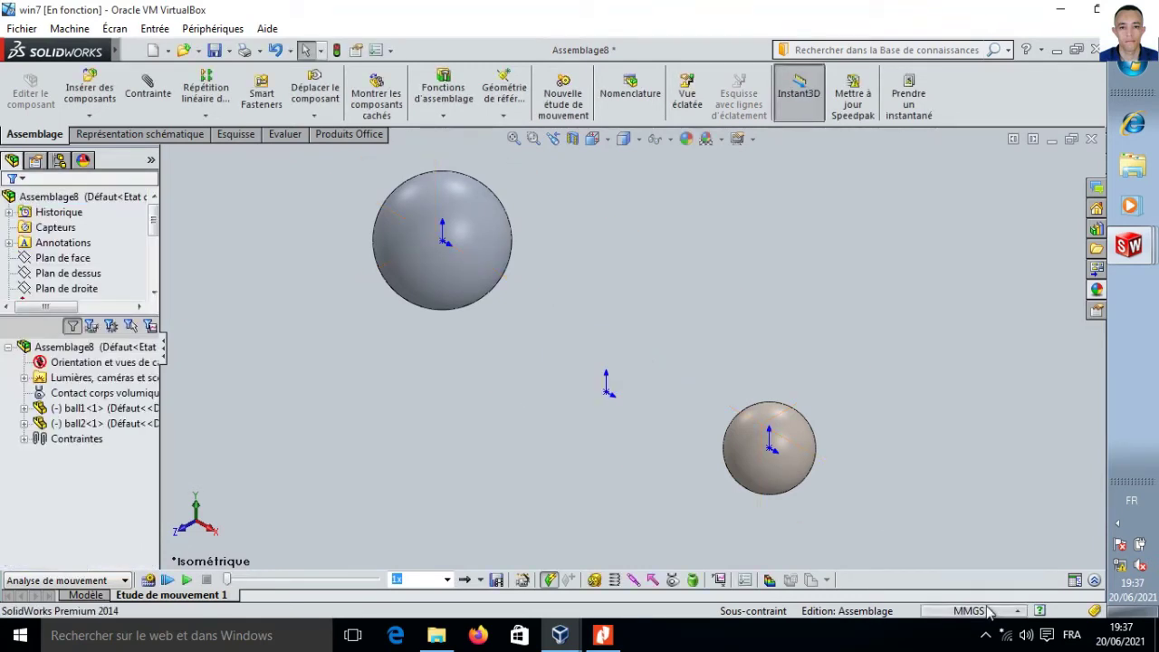
left_click(987, 612)
Switch units to MKS and give ball1 a reversed 0.1 m/s velocity normal to Plan de droite
left_click(955, 514)
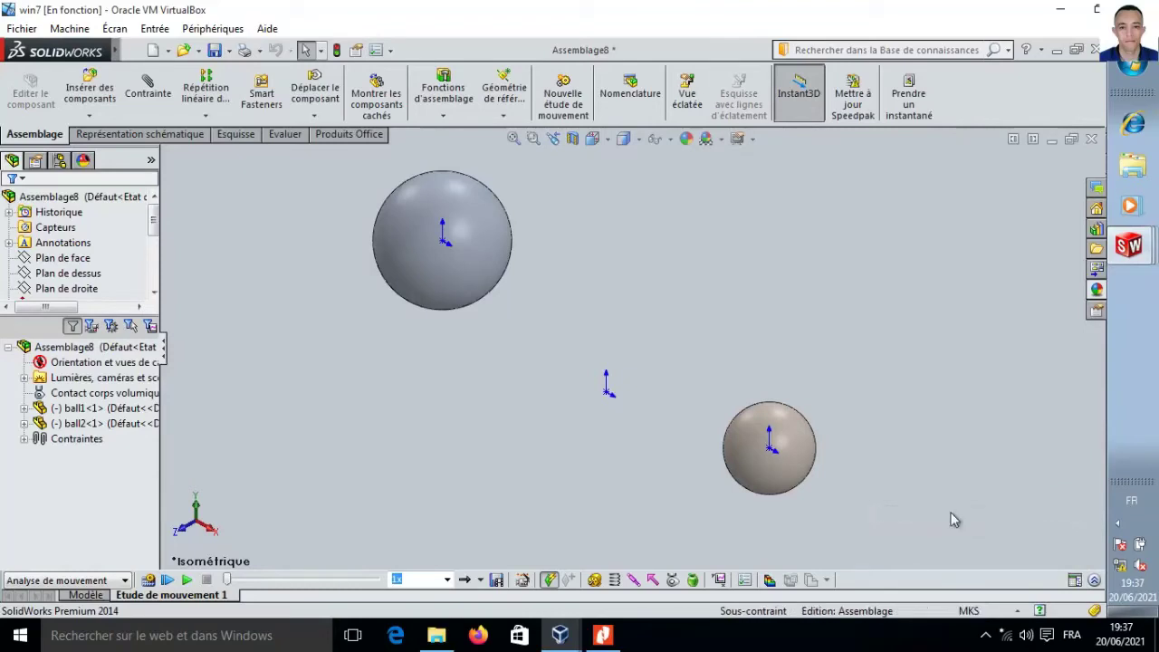
right_click(70, 412)
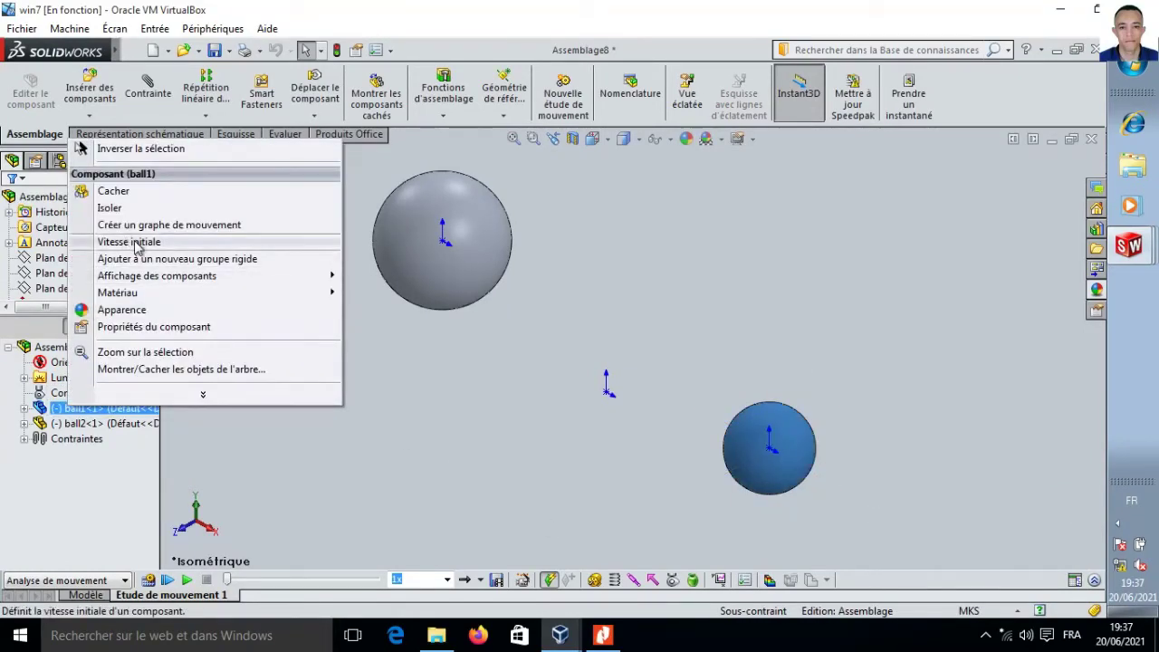
left_click(134, 242)
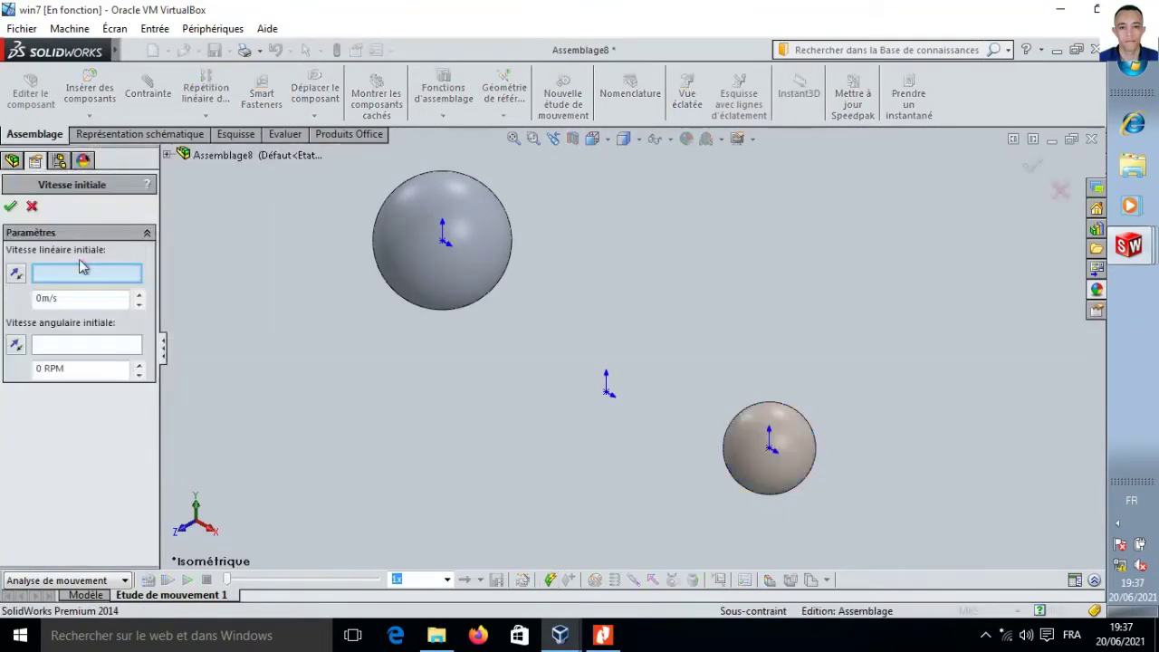
left_click(168, 157)
left_click(237, 247)
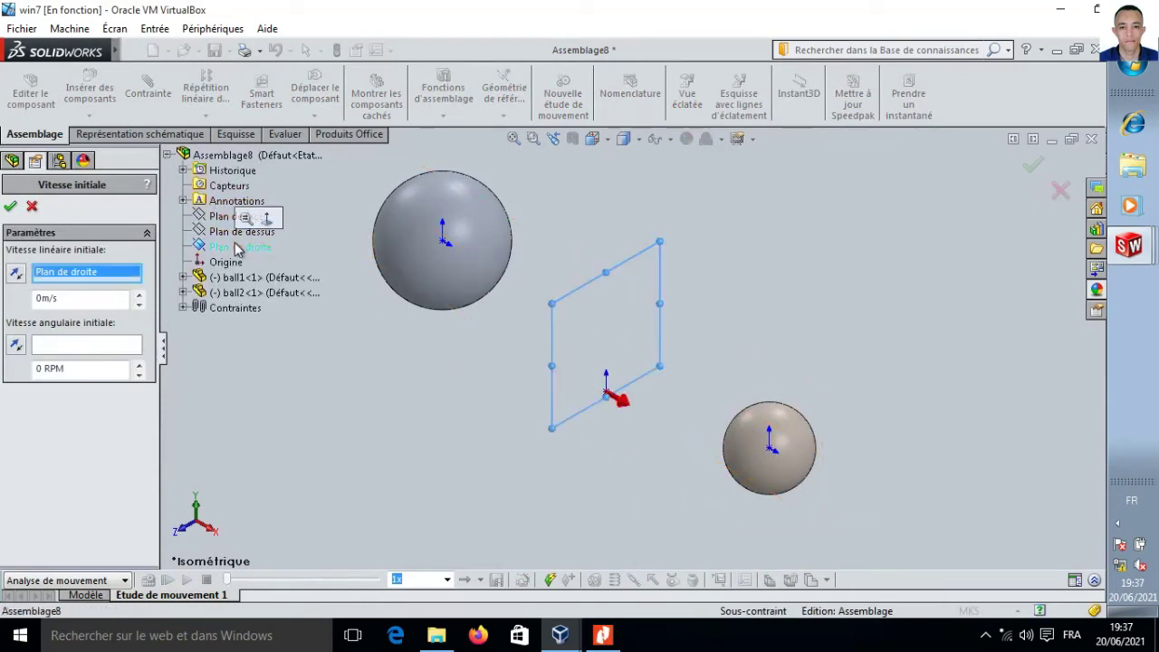
left_click(16, 273)
type(".1")
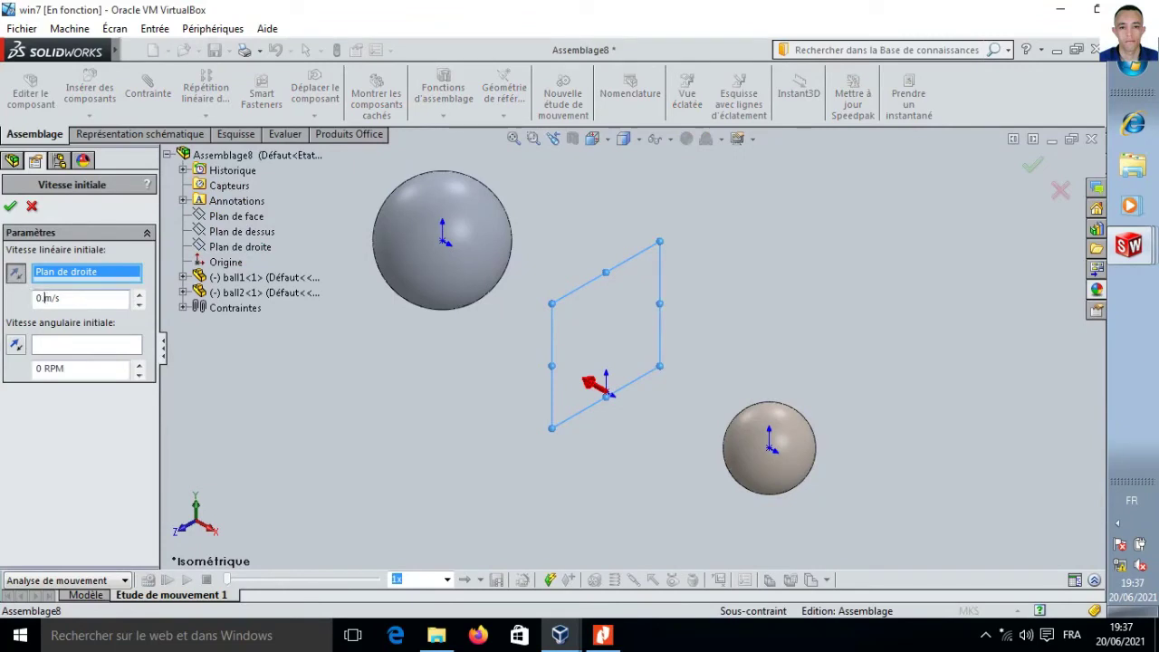
left_click(11, 208)
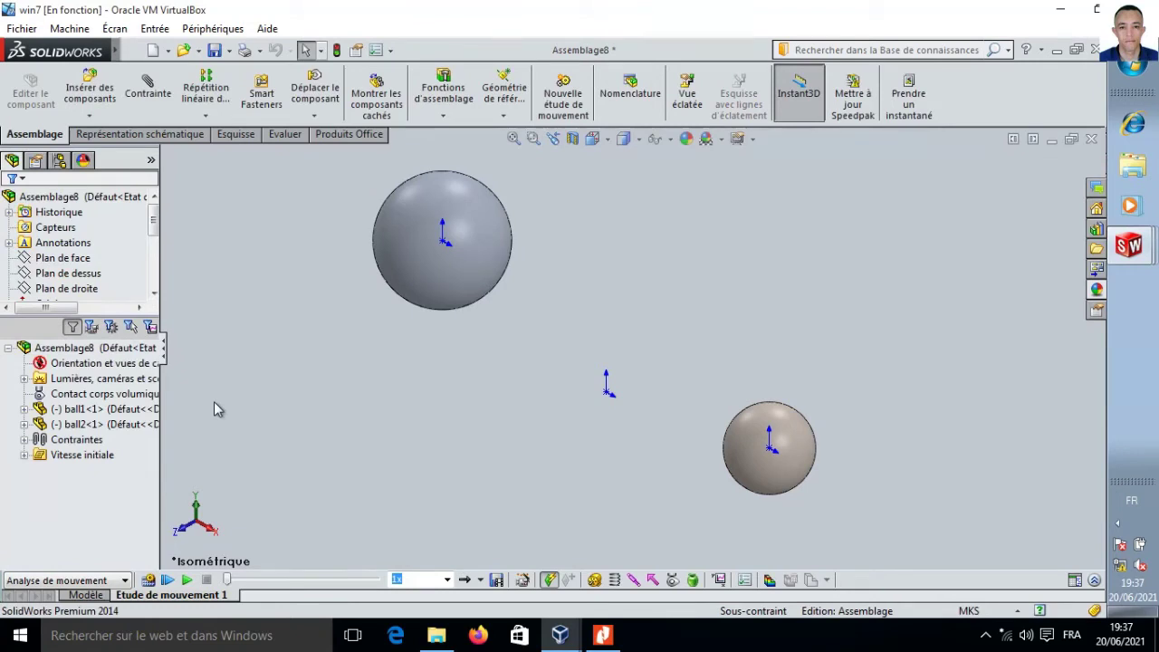
Give ball2 a 0.1 m/s initial velocity normal to Plan de droite
right_click(115, 424)
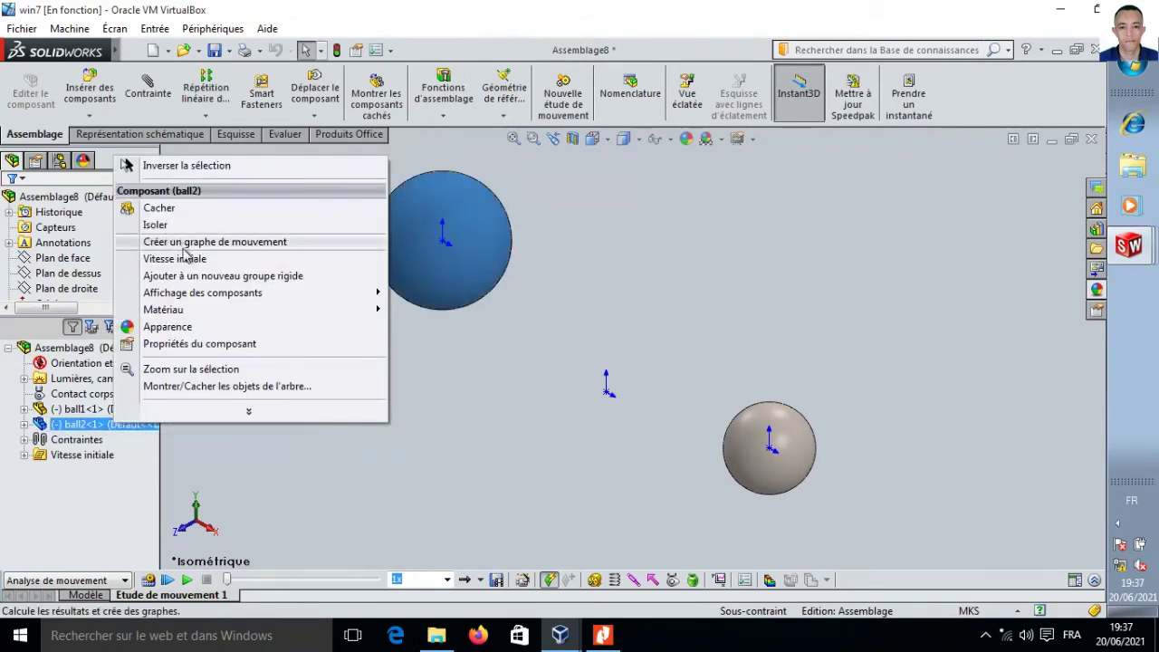
left_click(176, 258)
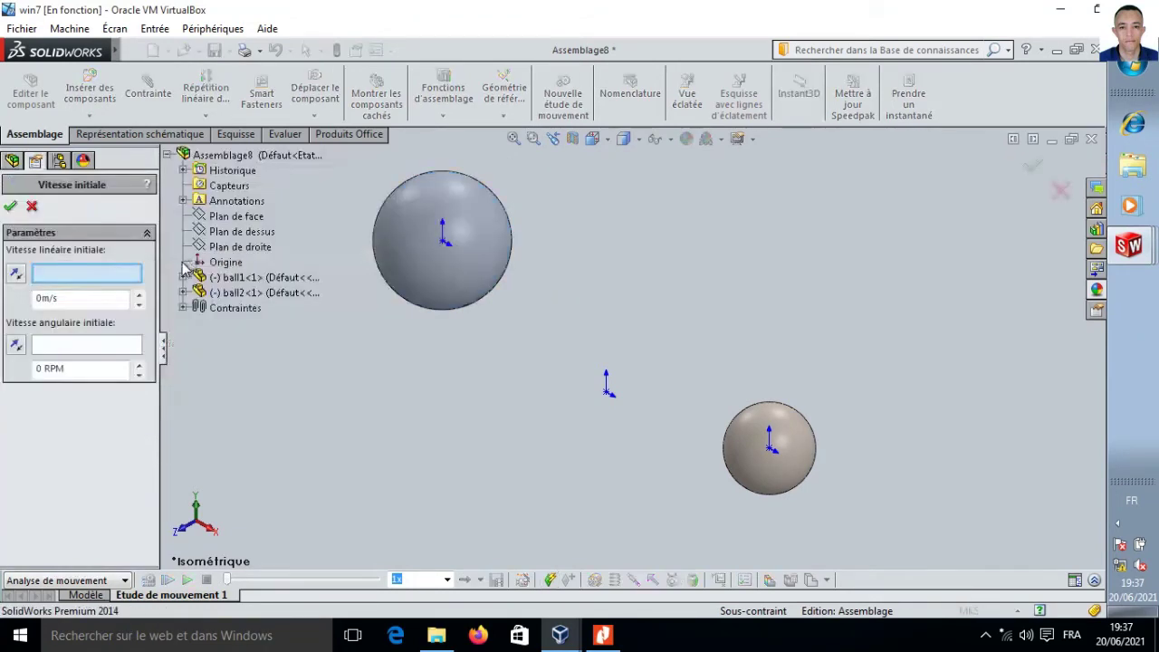
left_click(263, 246)
type(".1")
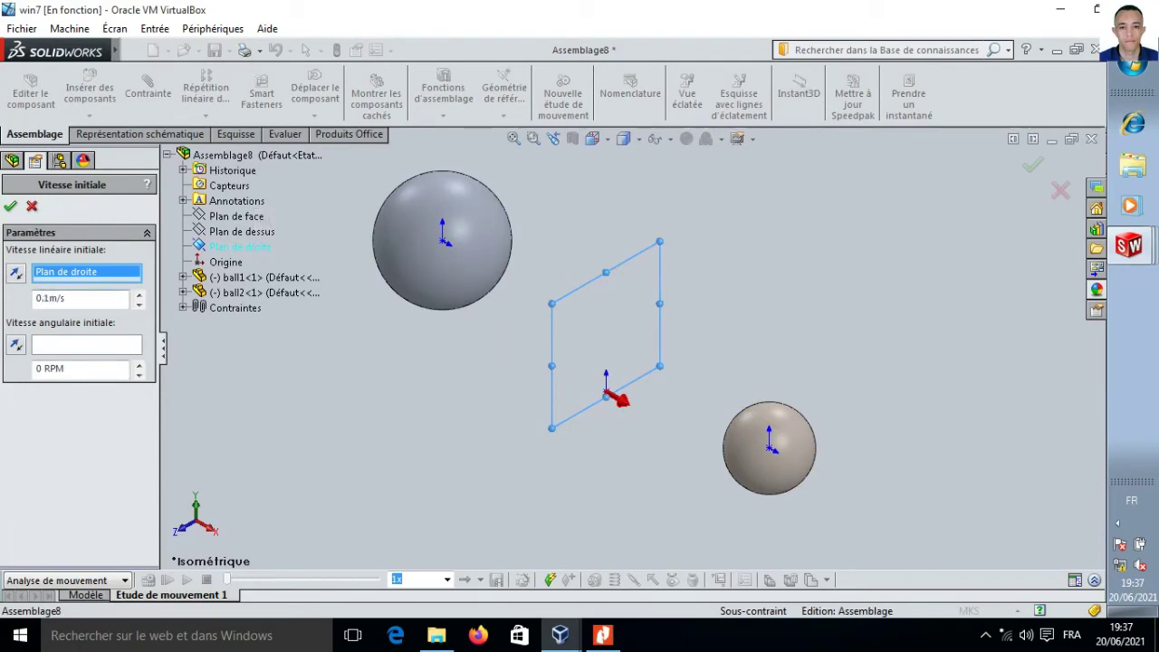
left_click(11, 208)
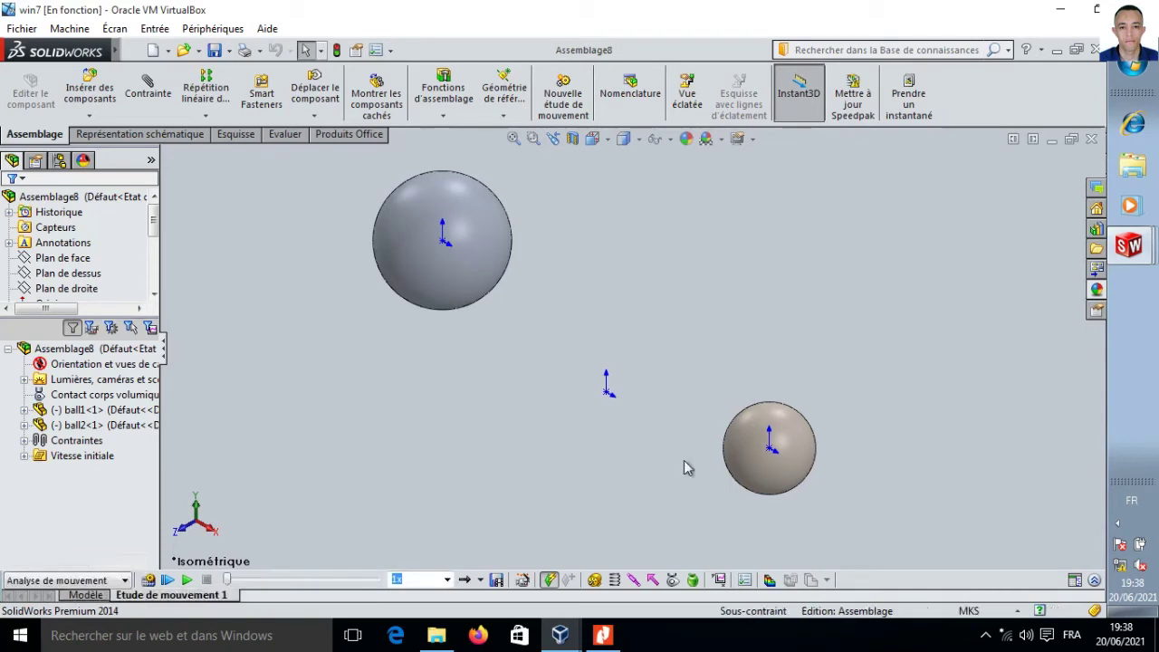
left_click(1094, 580)
Drag the assembly end key to shorten the study from 5 s to about 1 s
left_click(443, 404)
left_click_drag(395, 405, 241, 409)
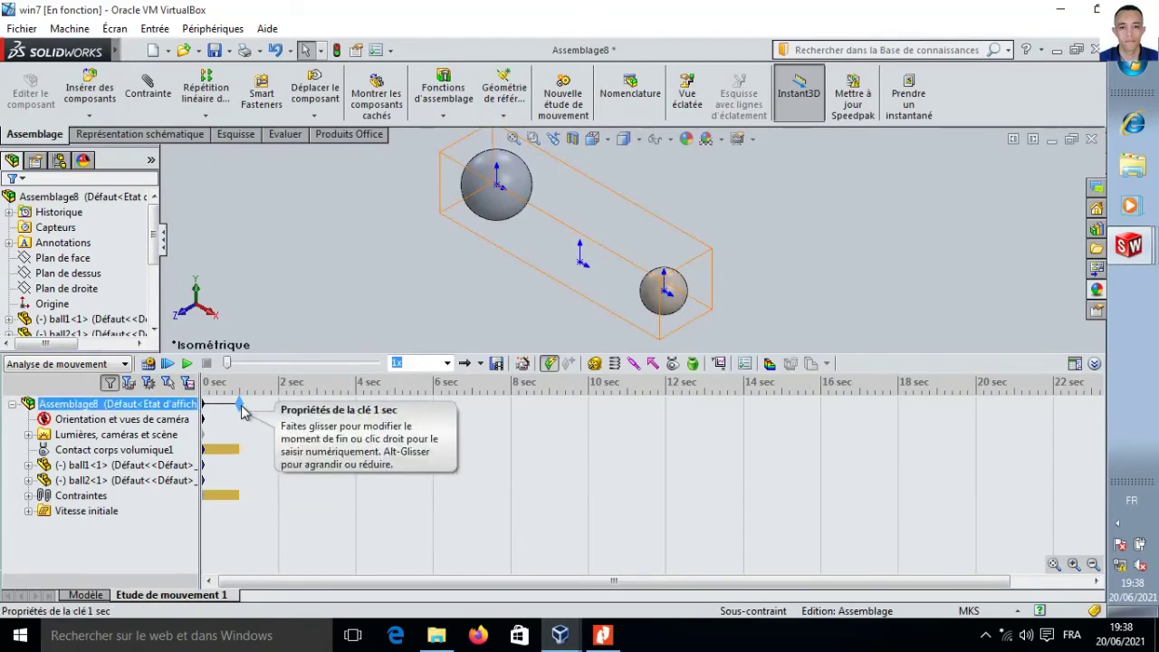
left_click(1094, 364)
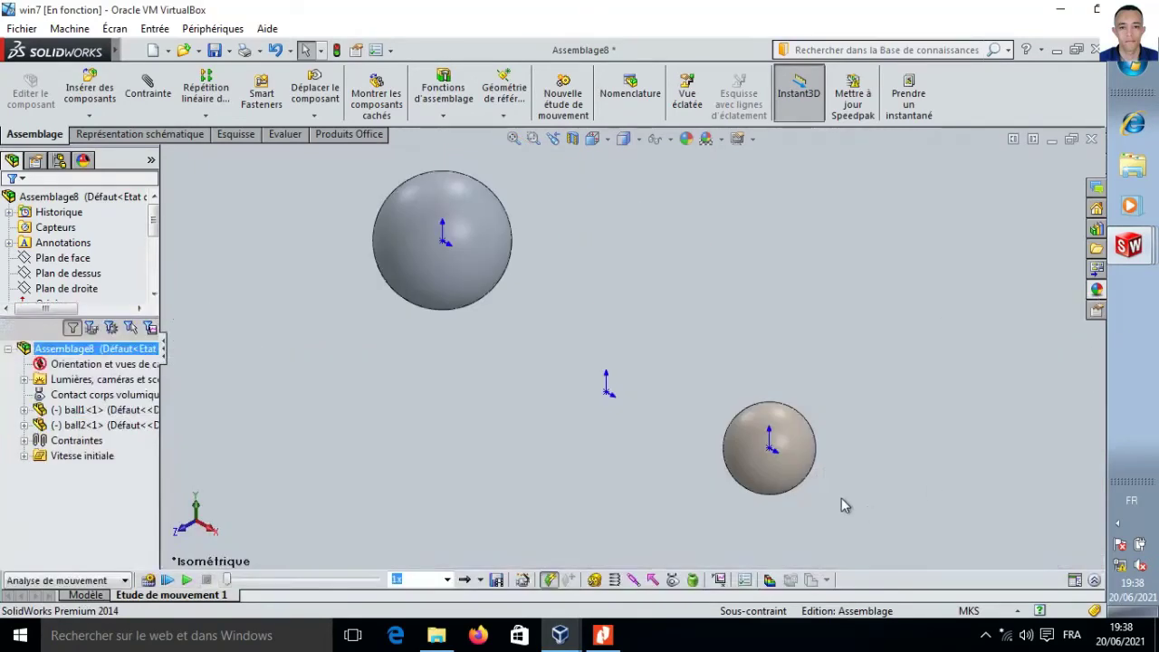
left_click(747, 582)
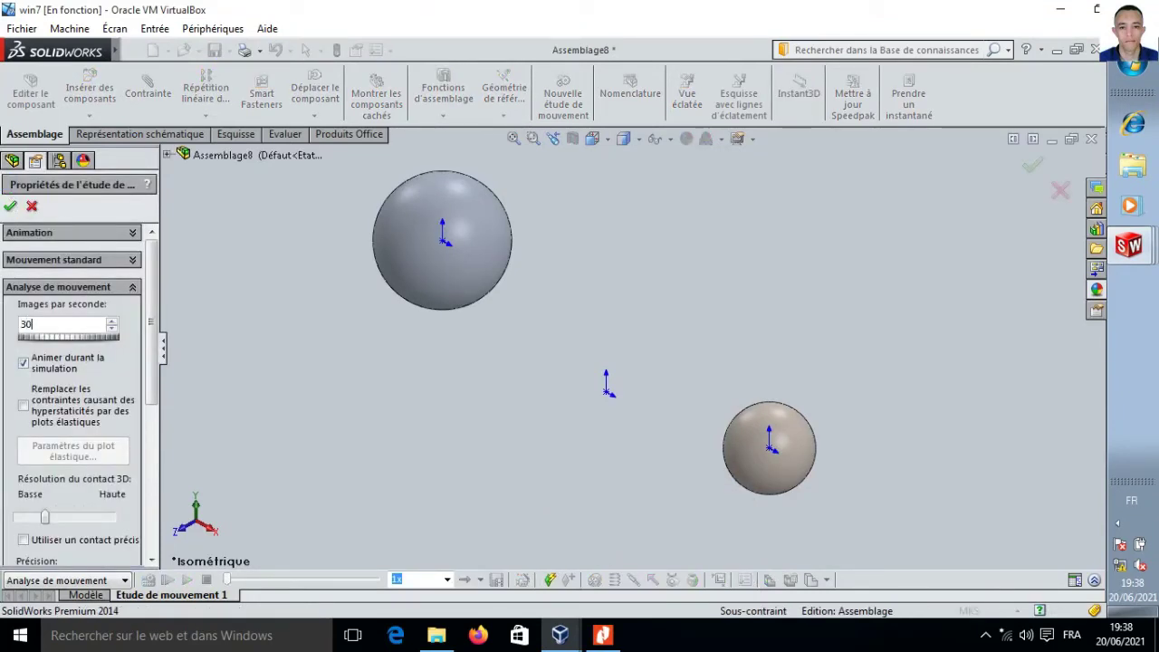
Set 30 frames per second with precise contact, then calculate the collision simulation
left_click_drag(150, 366, 156, 450)
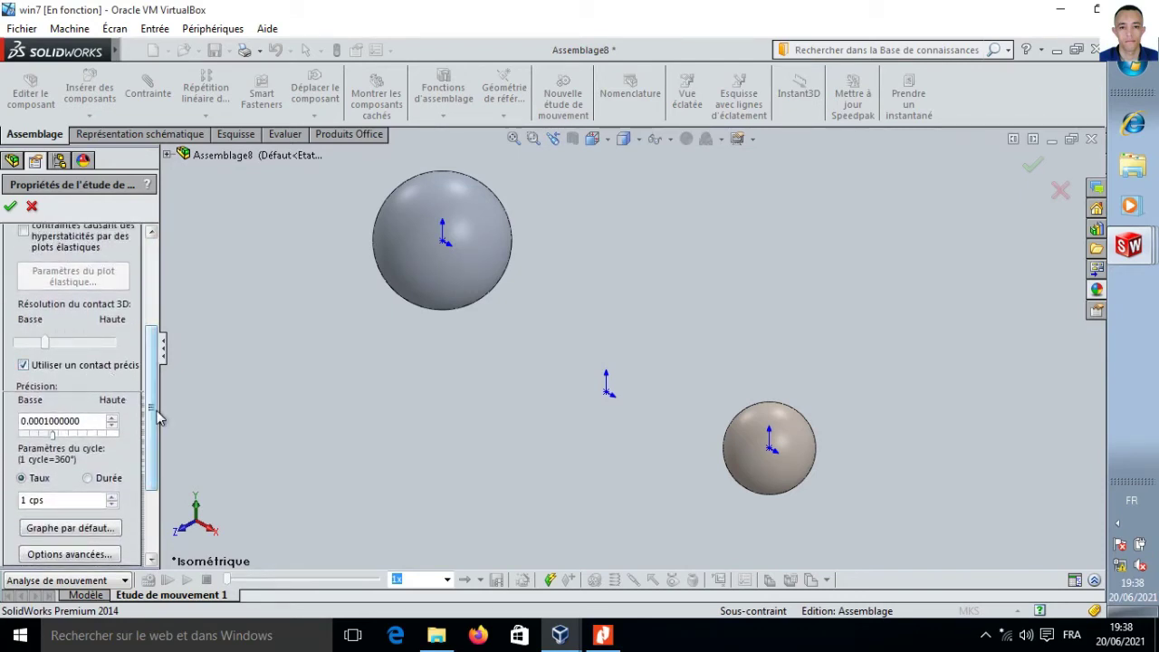
left_click_drag(153, 412, 156, 464)
left_click(9, 207)
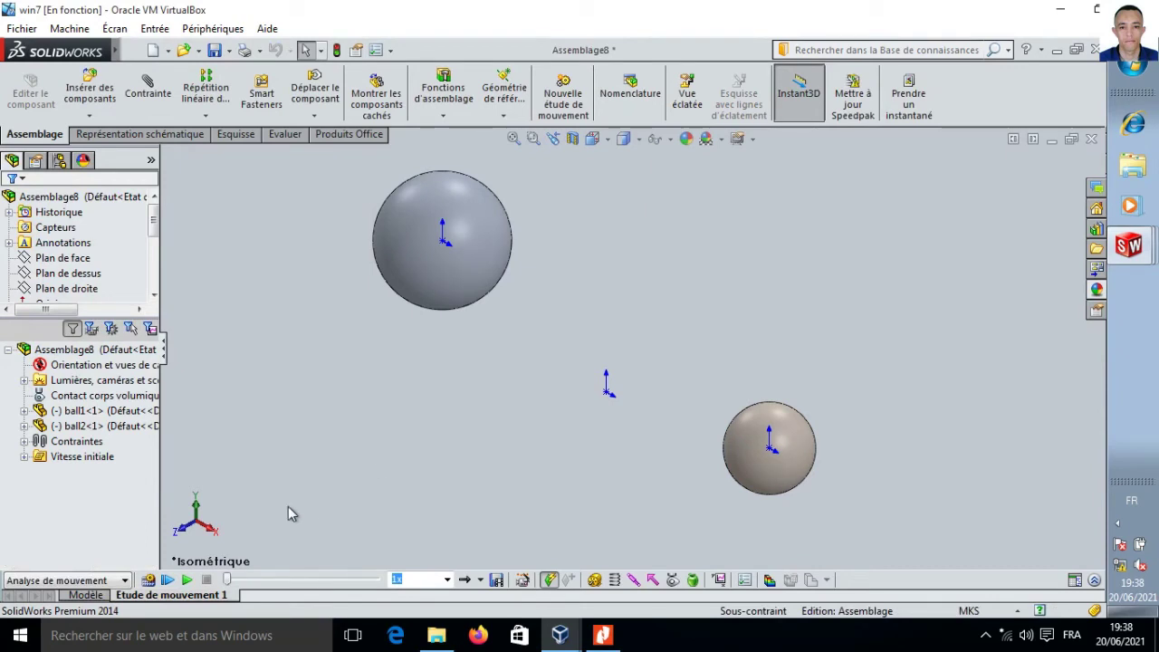
left_click(148, 580)
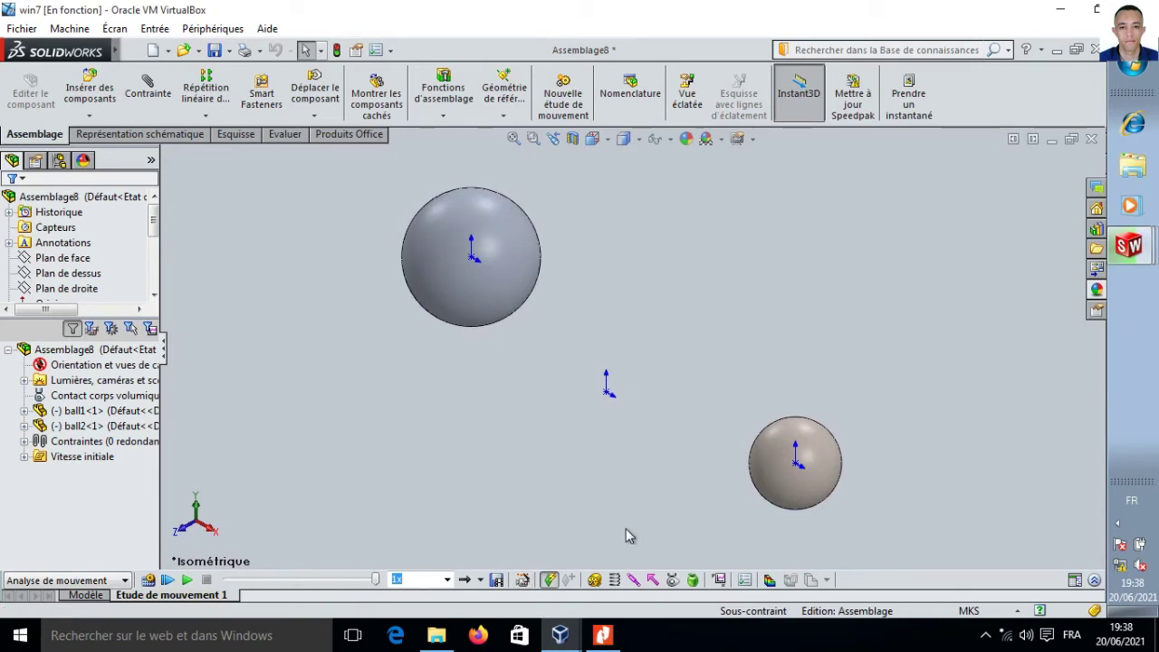
Plot ball1's X linear velocity (Vitesse linéaire, Composante X) as Graphe1
left_click(720, 581)
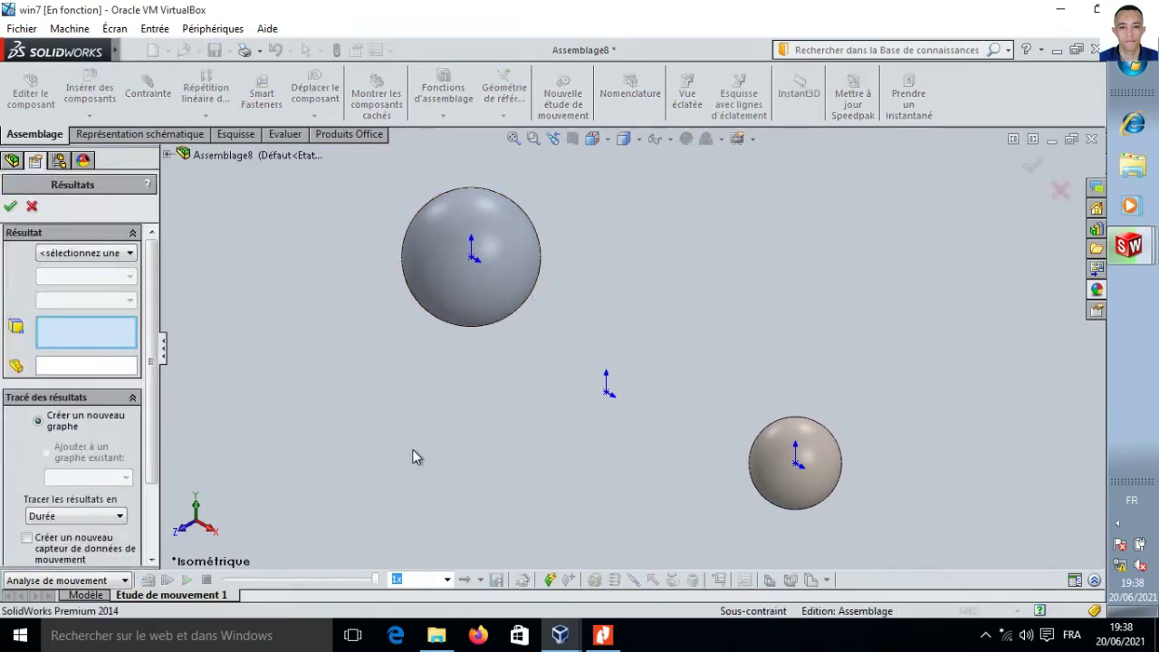
left_click(127, 257)
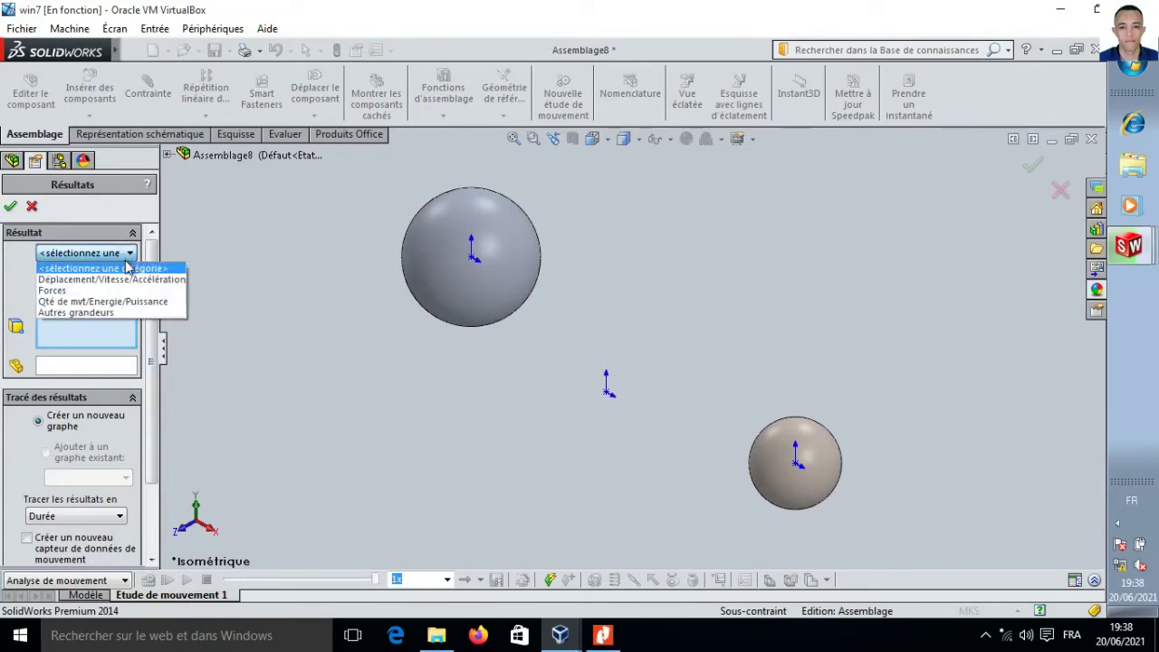
left_click(128, 280)
left_click(118, 277)
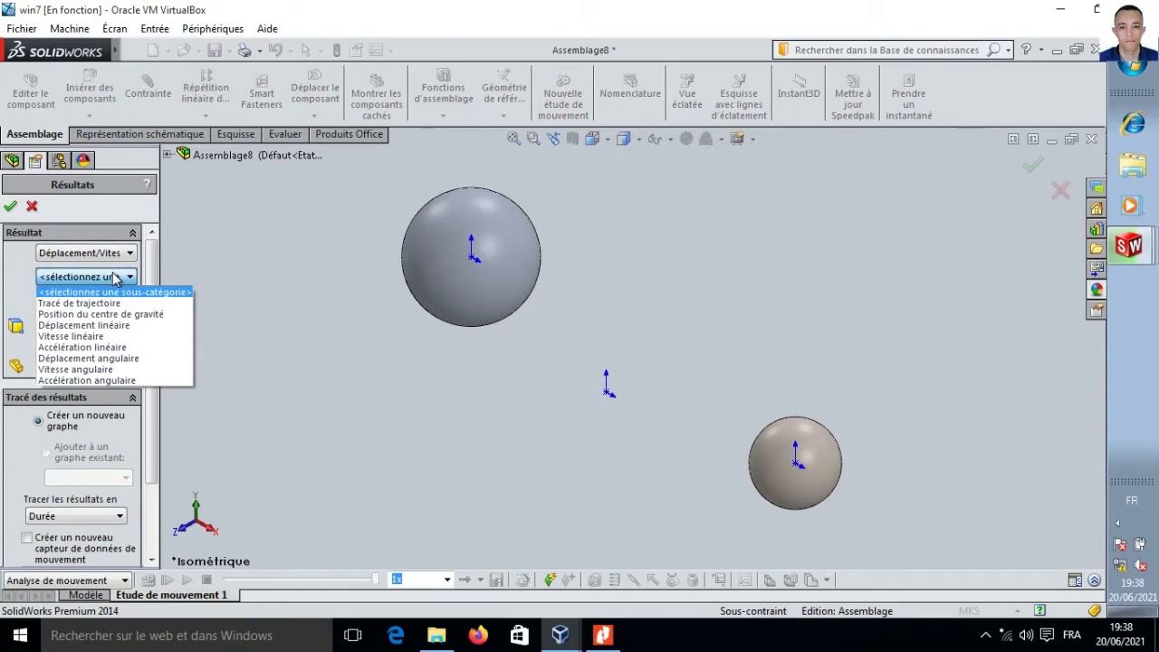
left_click(126, 336)
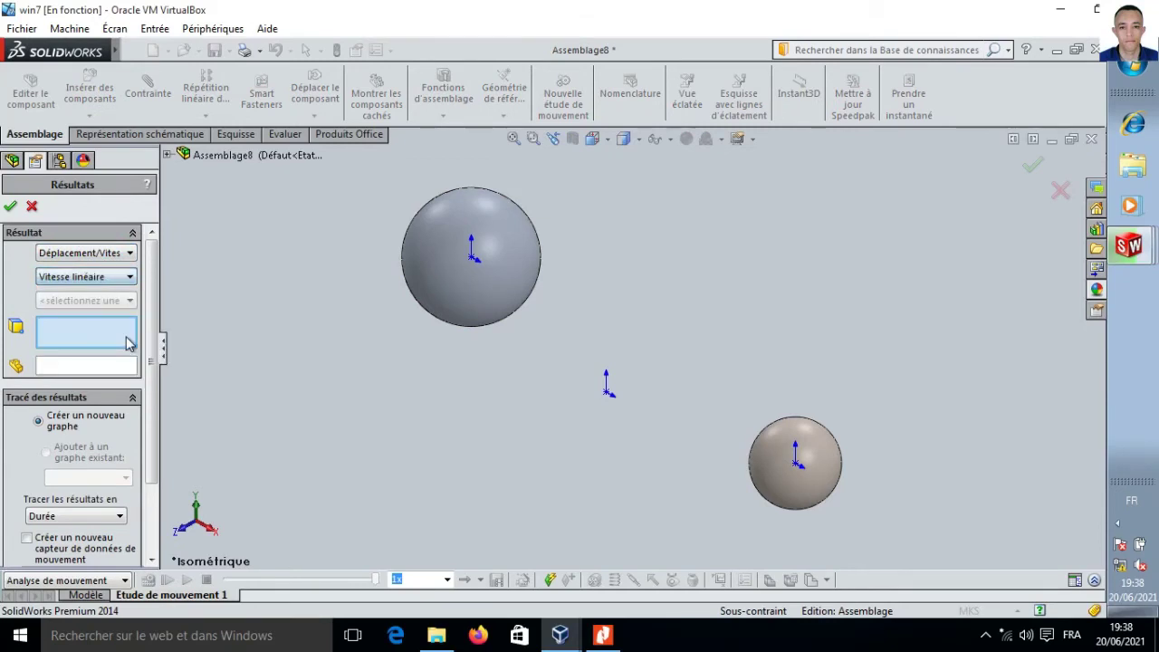
left_click(125, 305)
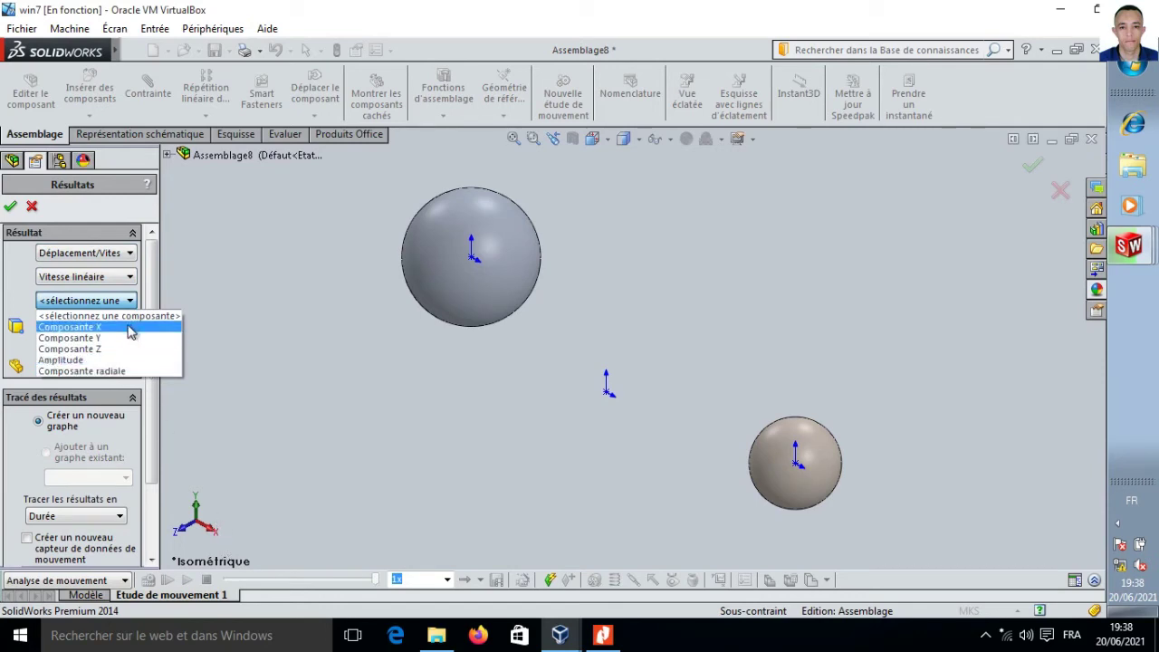
left_click(133, 331)
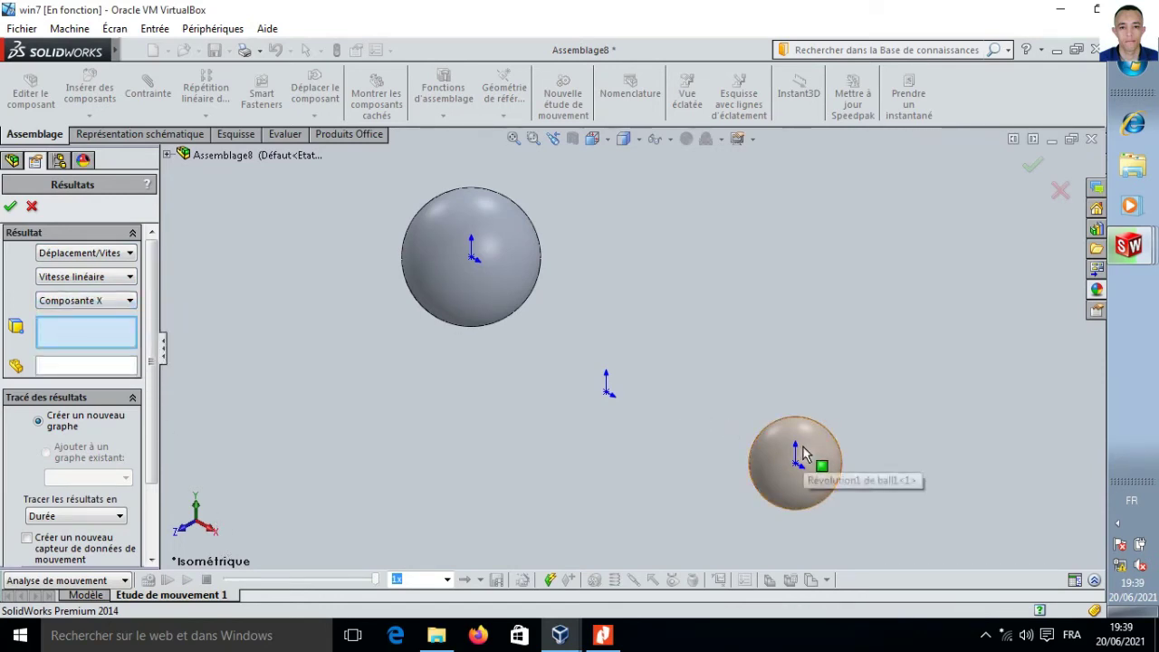
left_click(806, 463)
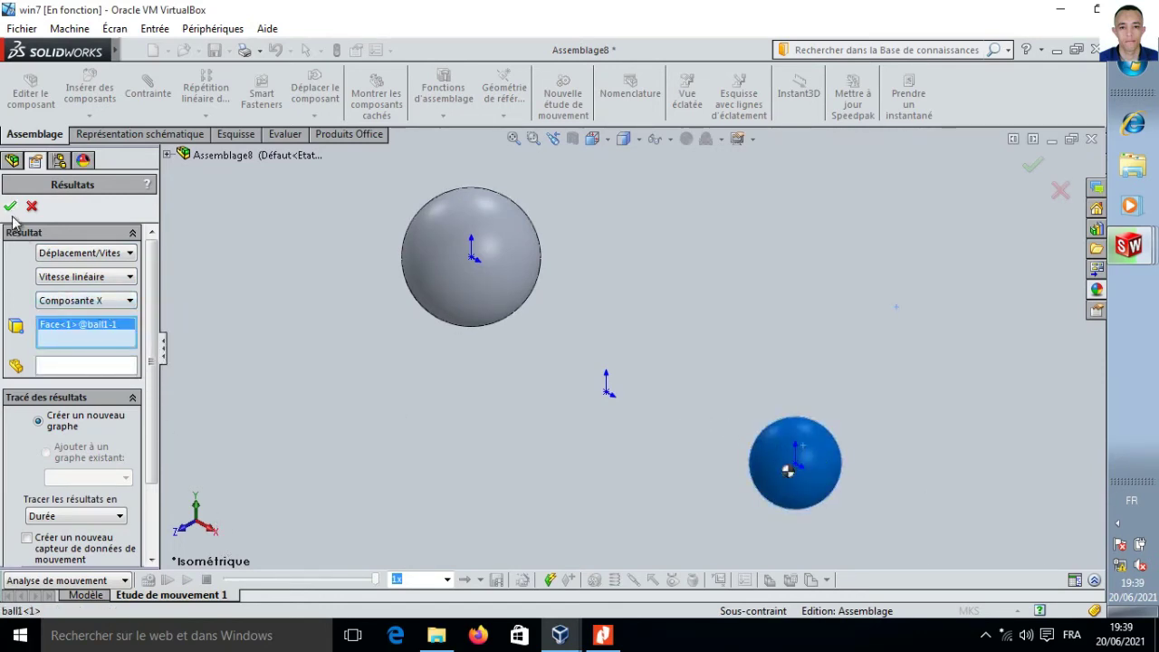
left_click(10, 206)
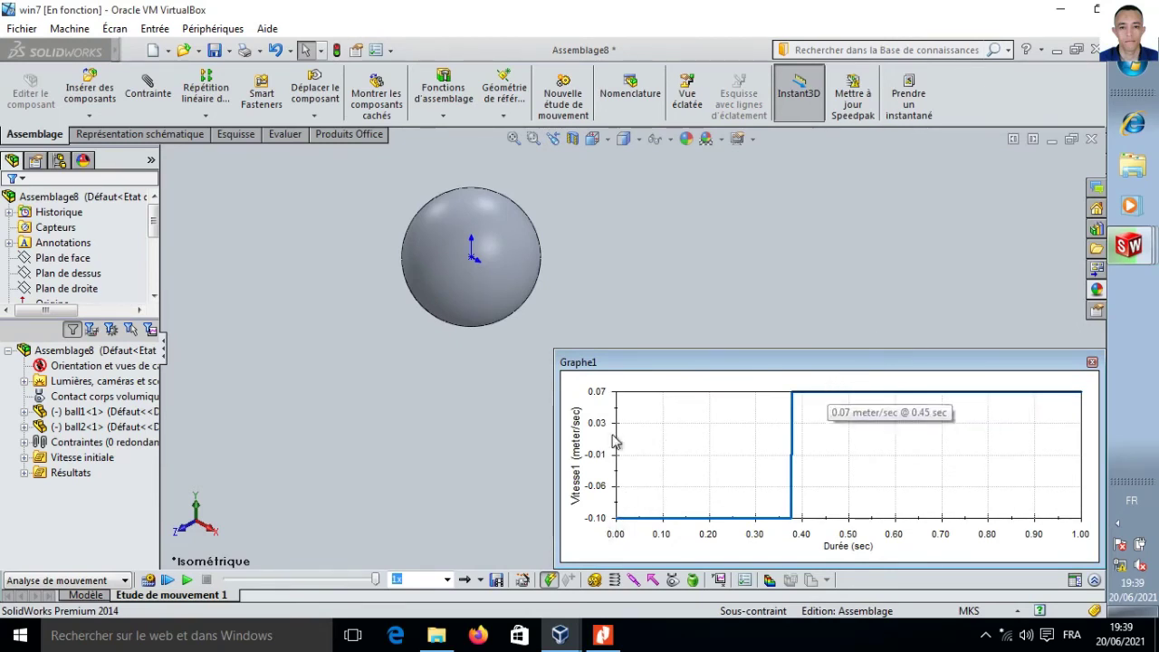
left_click(718, 580)
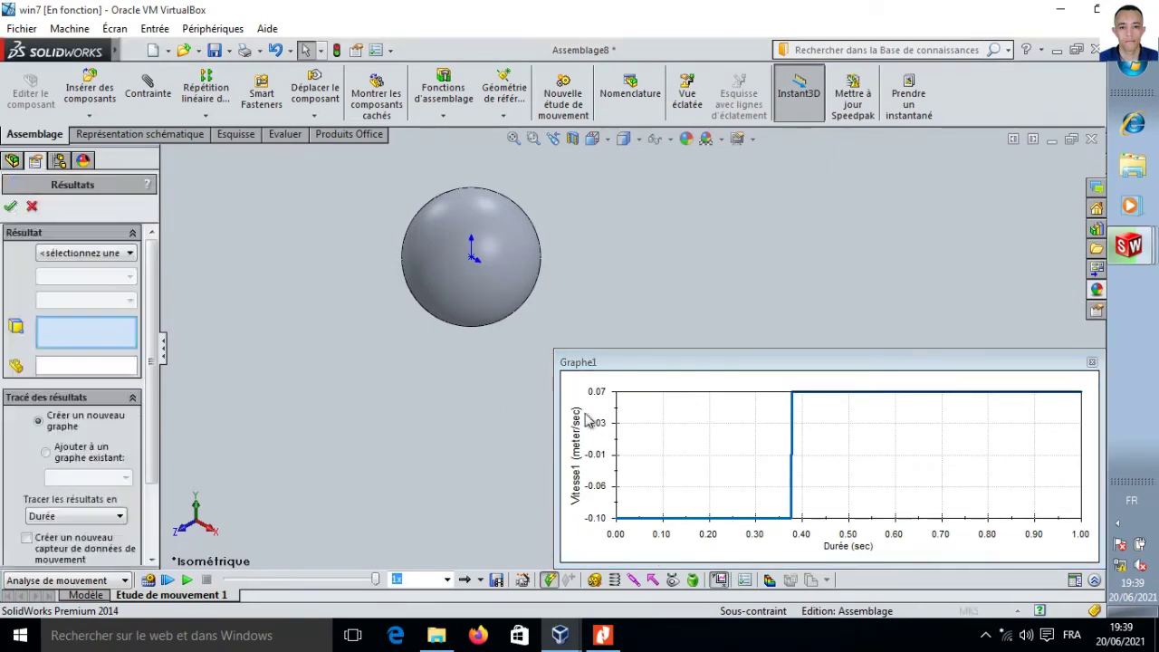
Plot ball2's X linear velocity (Vitesse linéaire, Composante X) as Graphe2
left_click(490, 285)
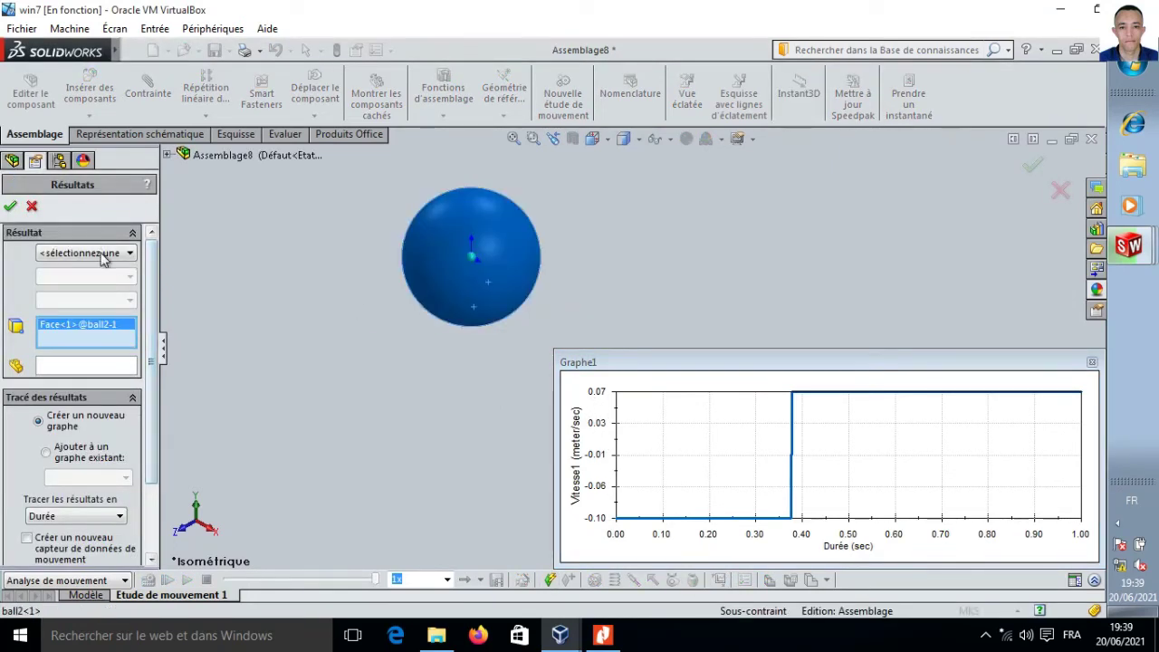
left_click(100, 252)
left_click(118, 279)
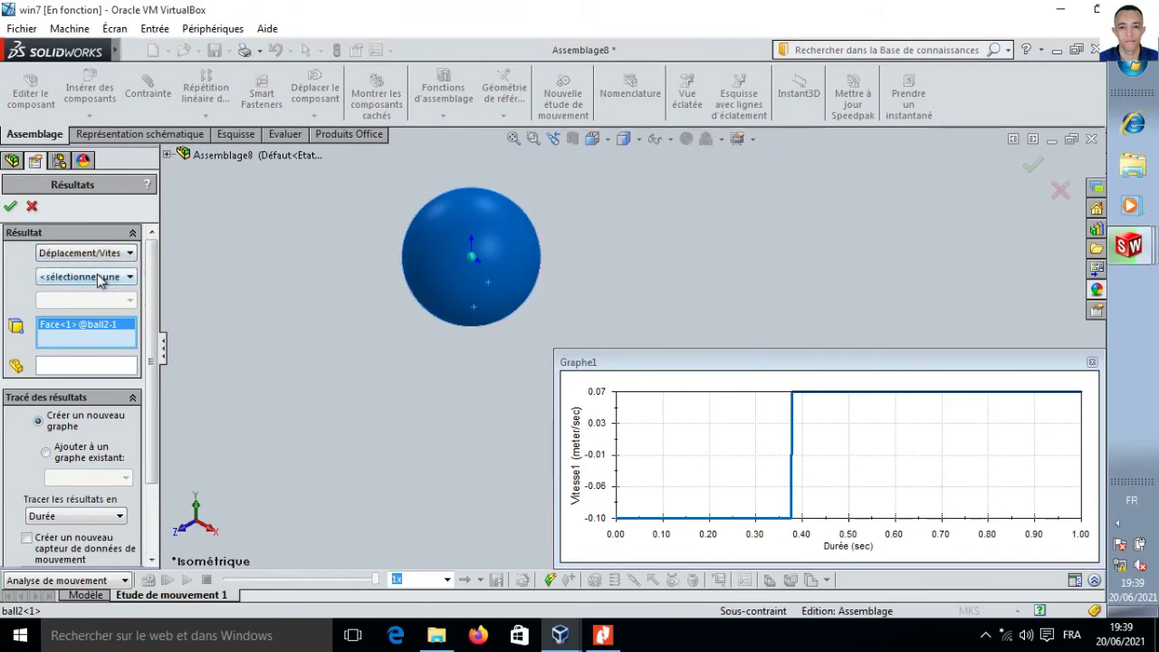
left_click(116, 277)
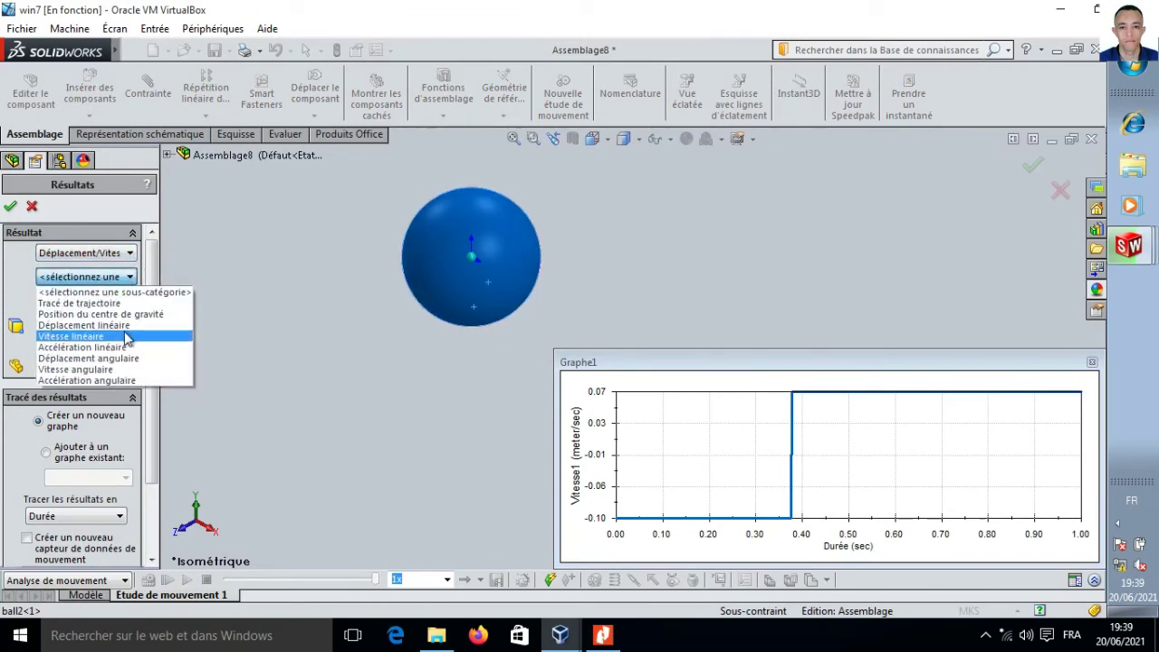
left_click(125, 336)
left_click(121, 300)
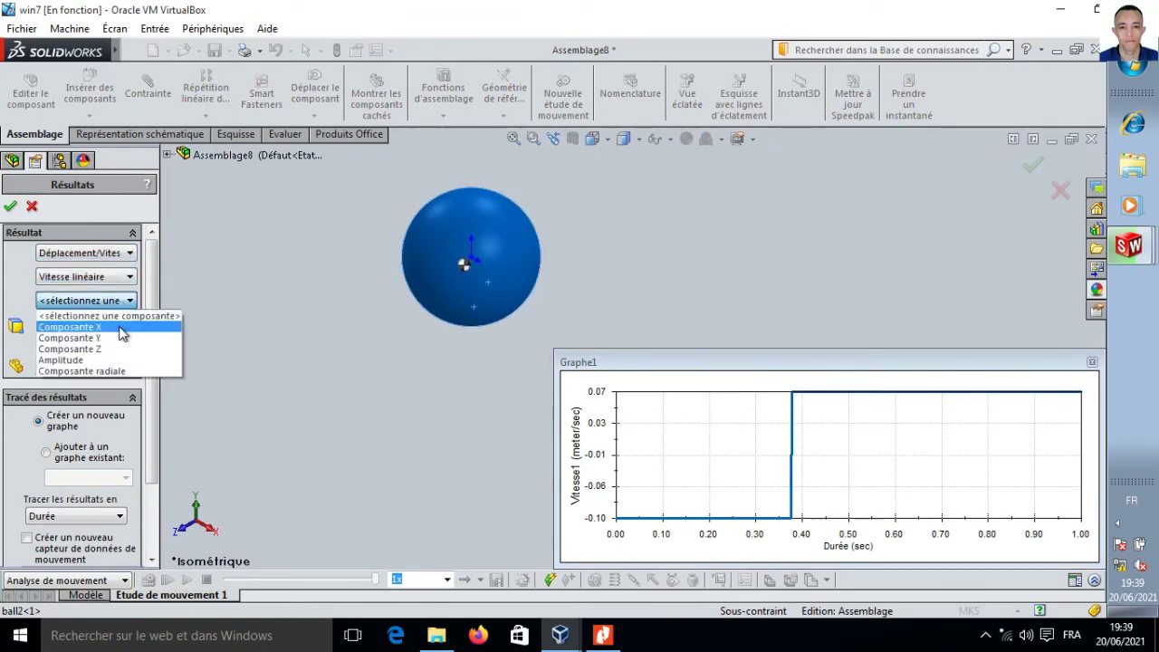
left_click(118, 327)
left_click(11, 207)
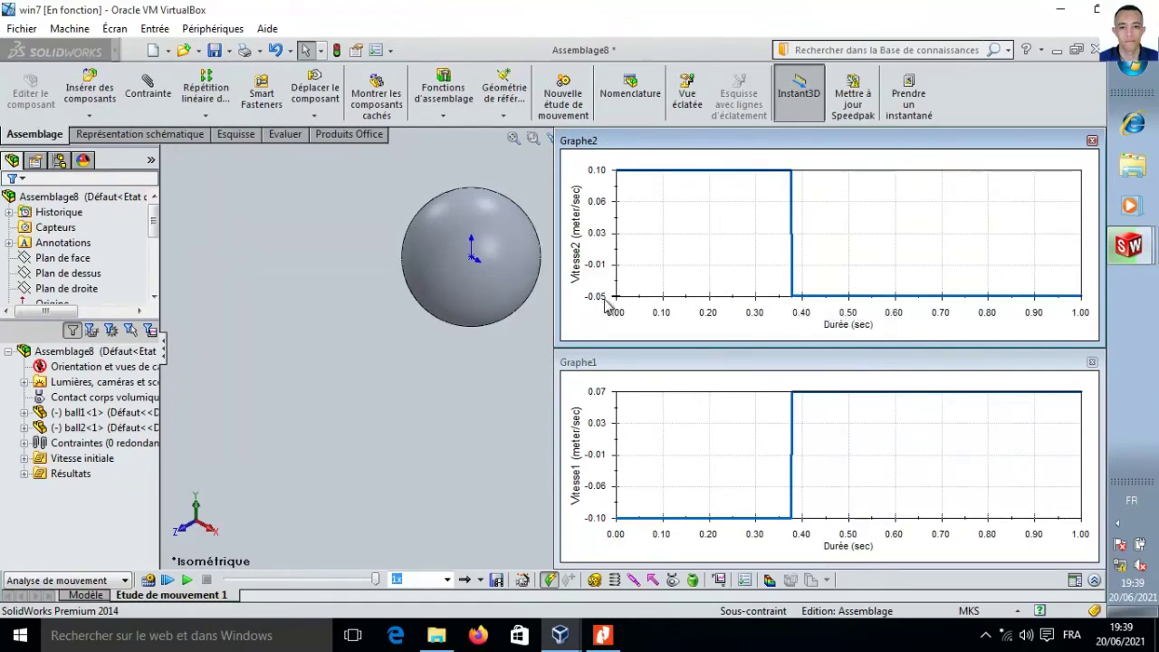
Close the Graphe2 and Graphe1 plot windows
left_click(1092, 140)
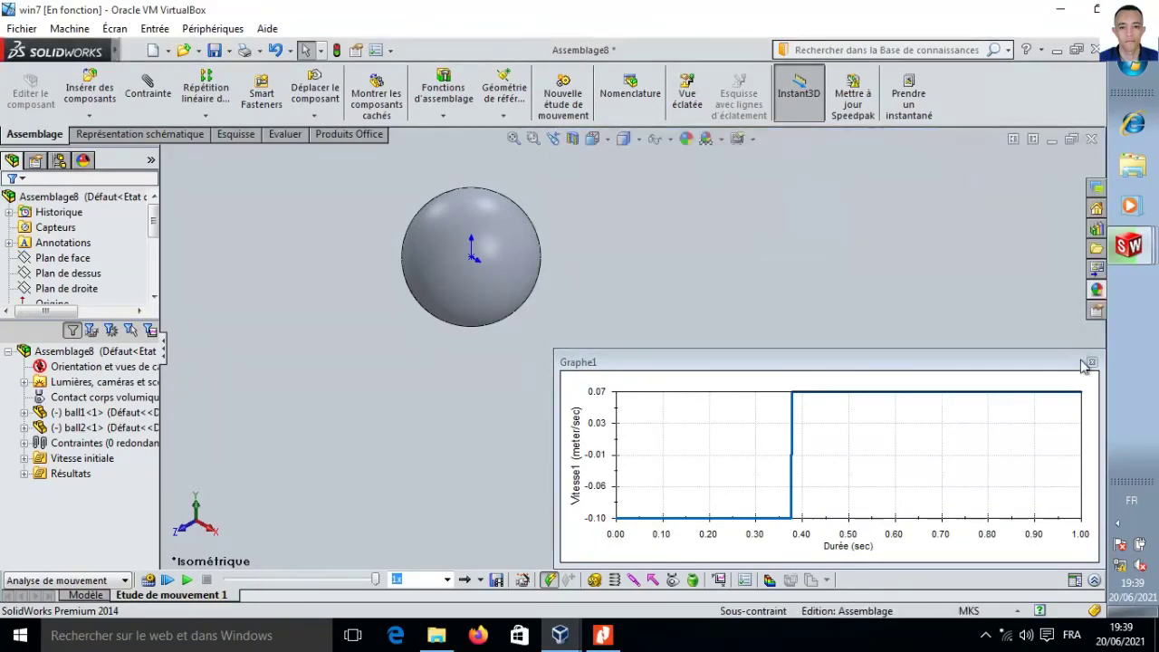
left_click(1091, 363)
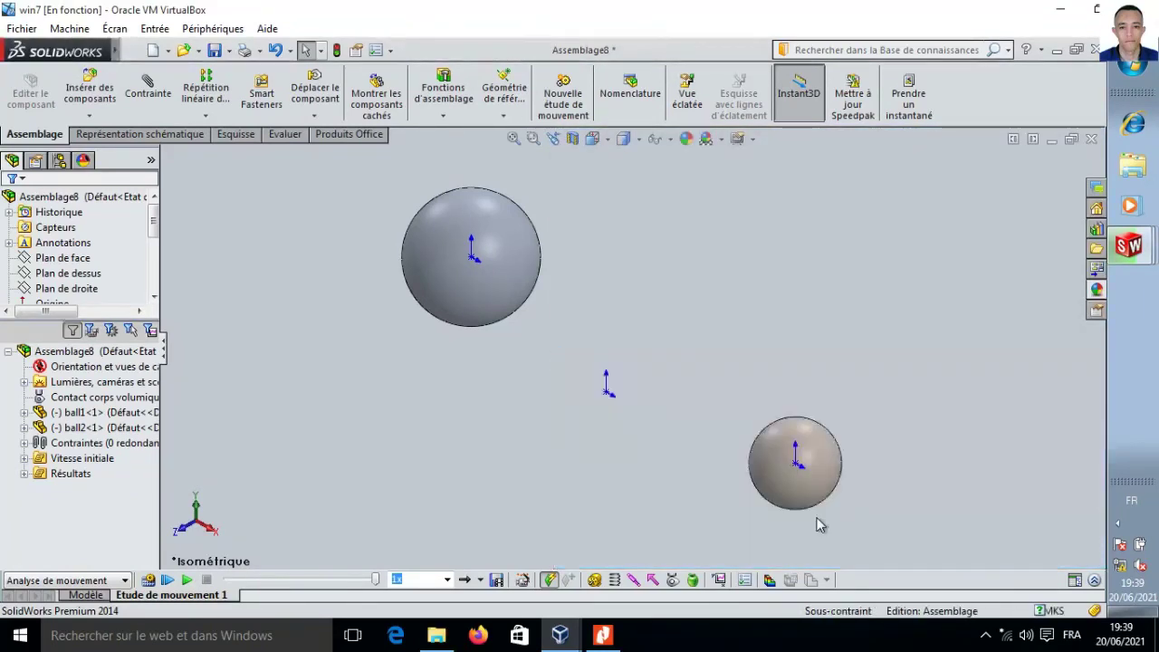
left_click(720, 580)
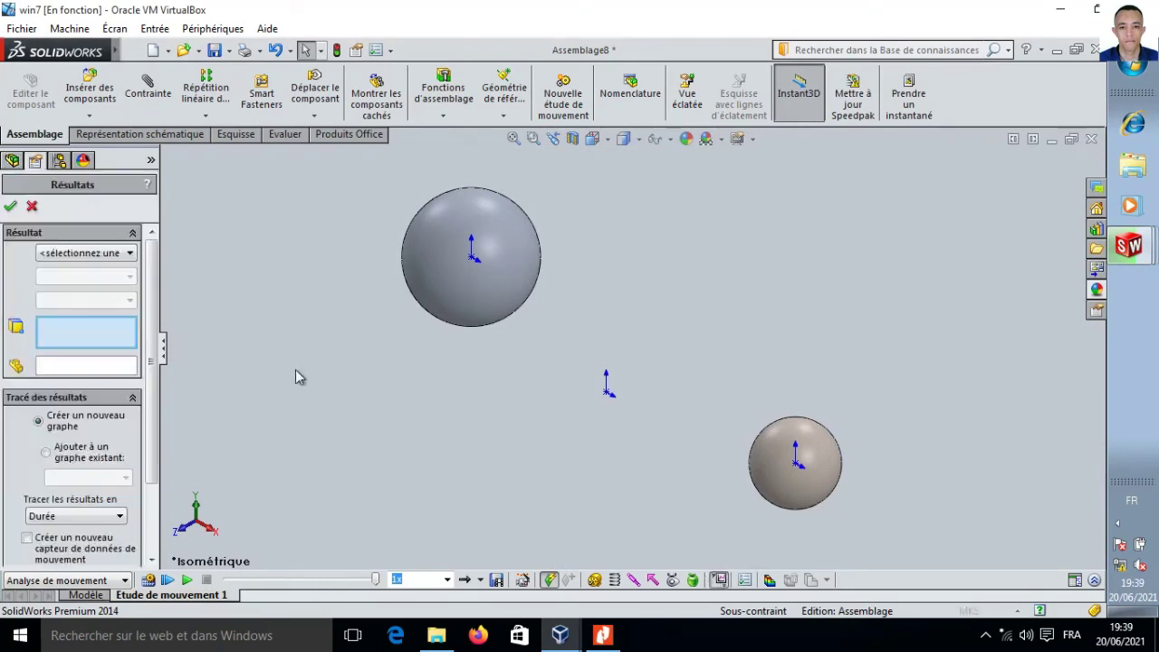
Plot ball1's centre-of-gravity X position as Graphe3, then close its window
left_click(129, 253)
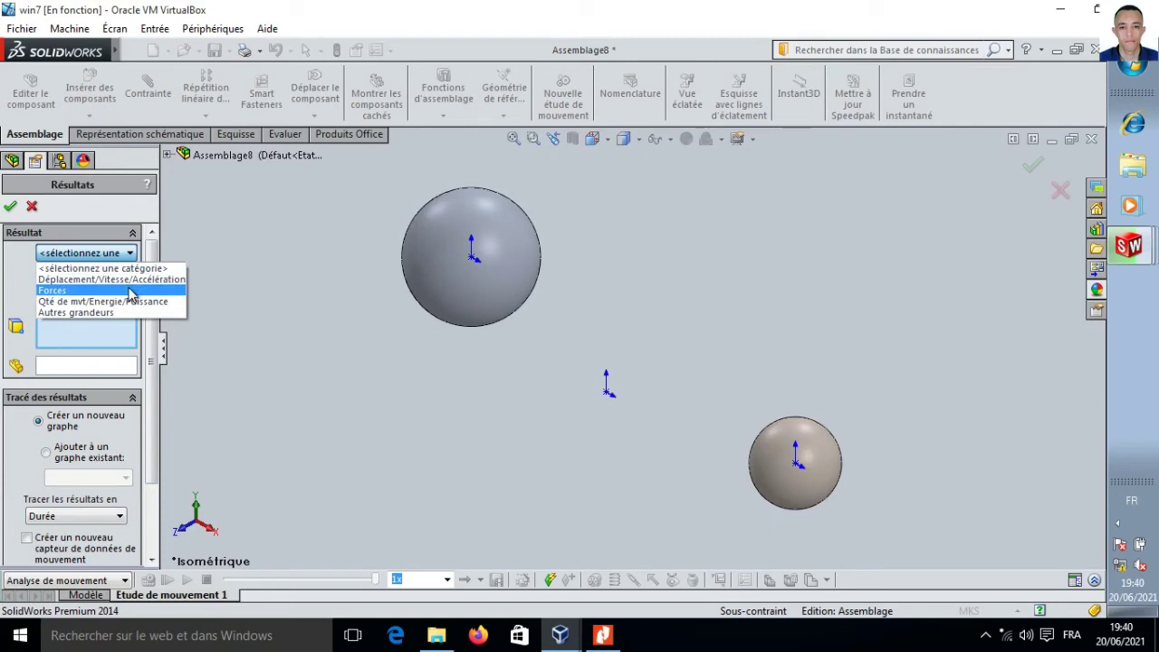
left_click(109, 279)
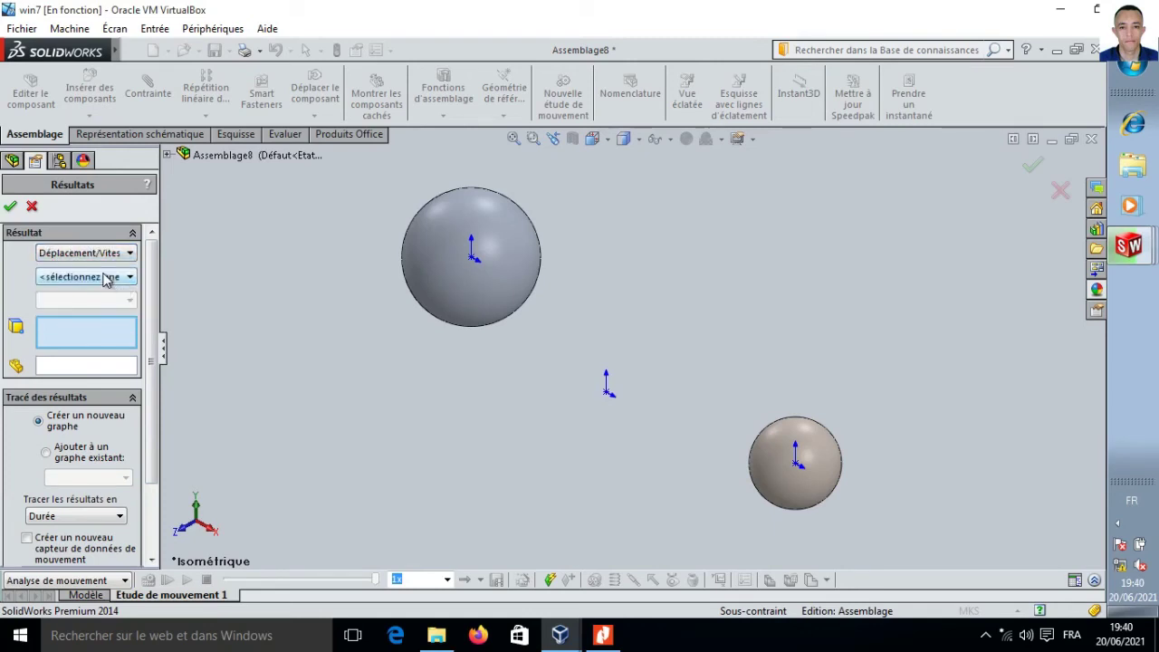
left_click(109, 277)
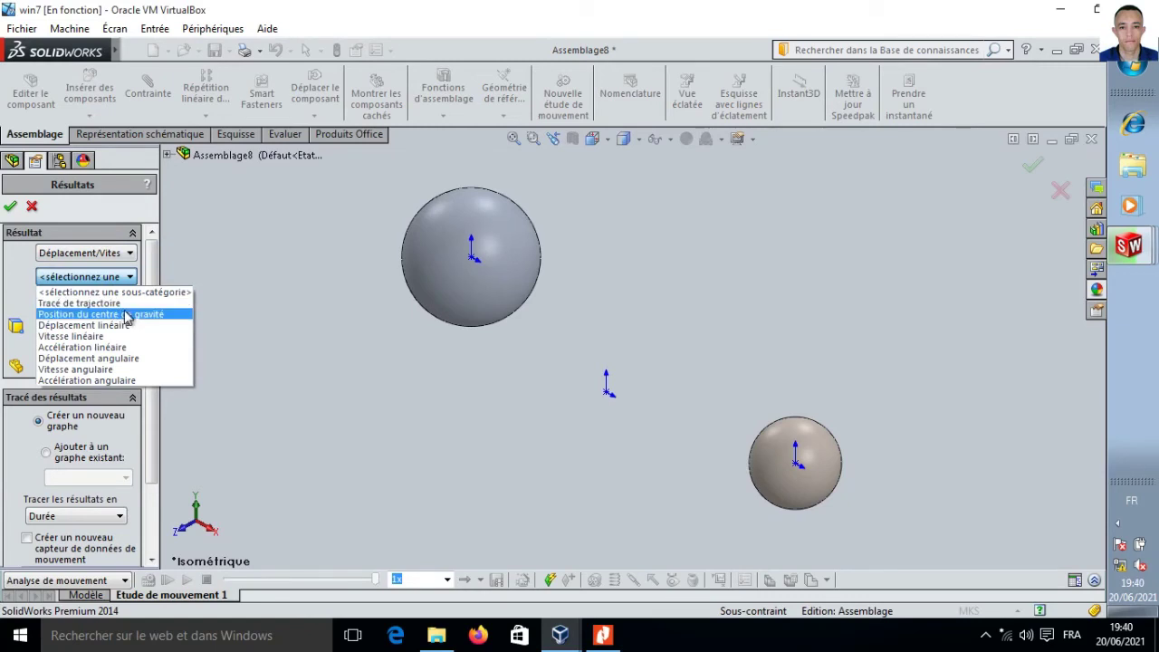
left_click(127, 315)
left_click(116, 300)
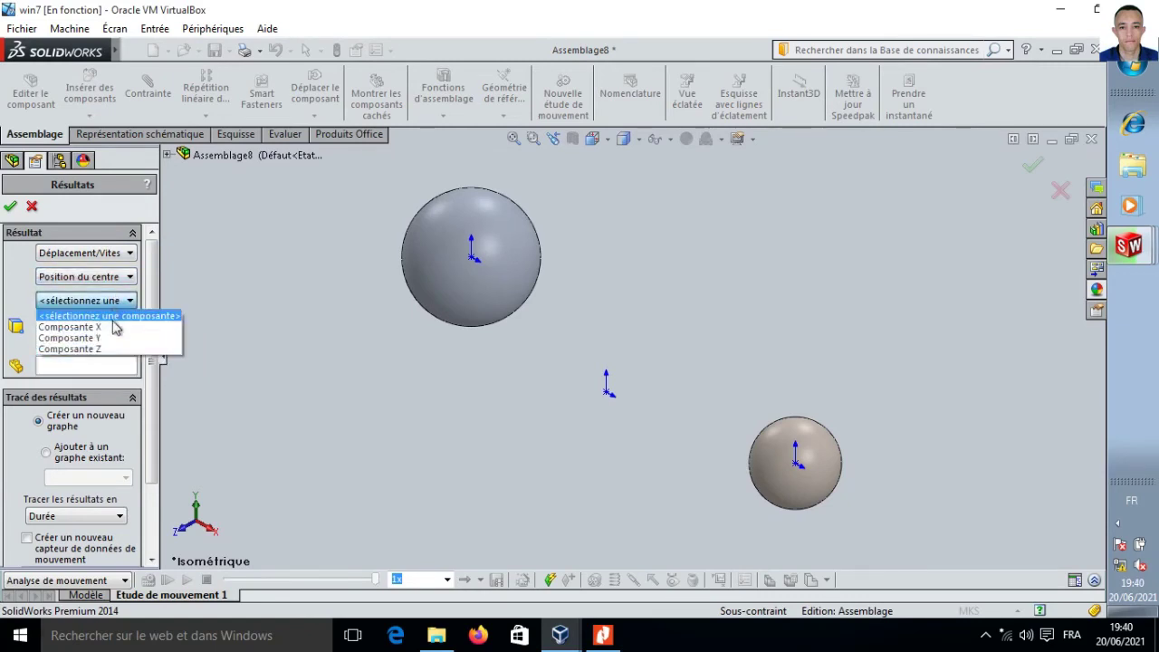
left_click(113, 328)
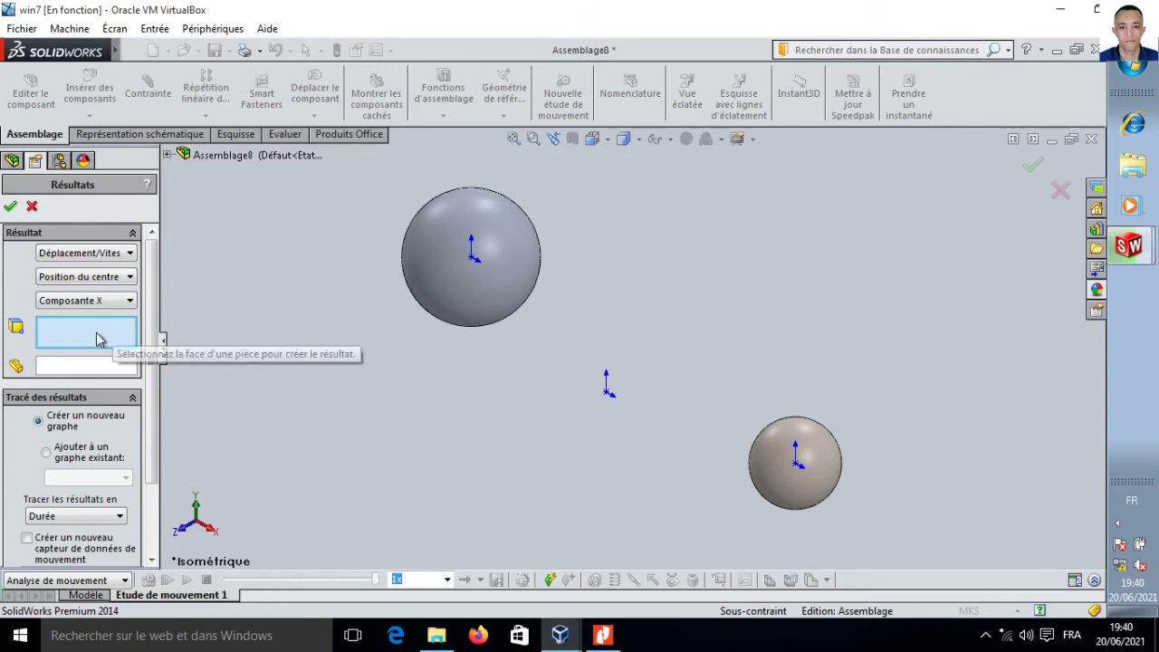
left_click(758, 456)
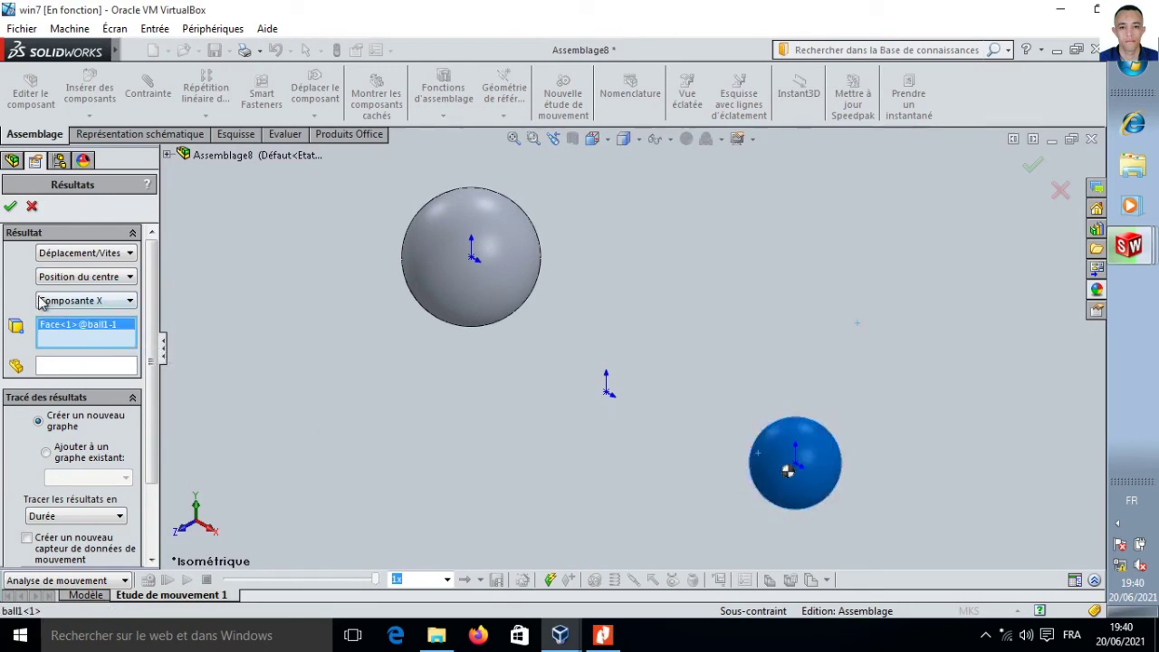
left_click(9, 206)
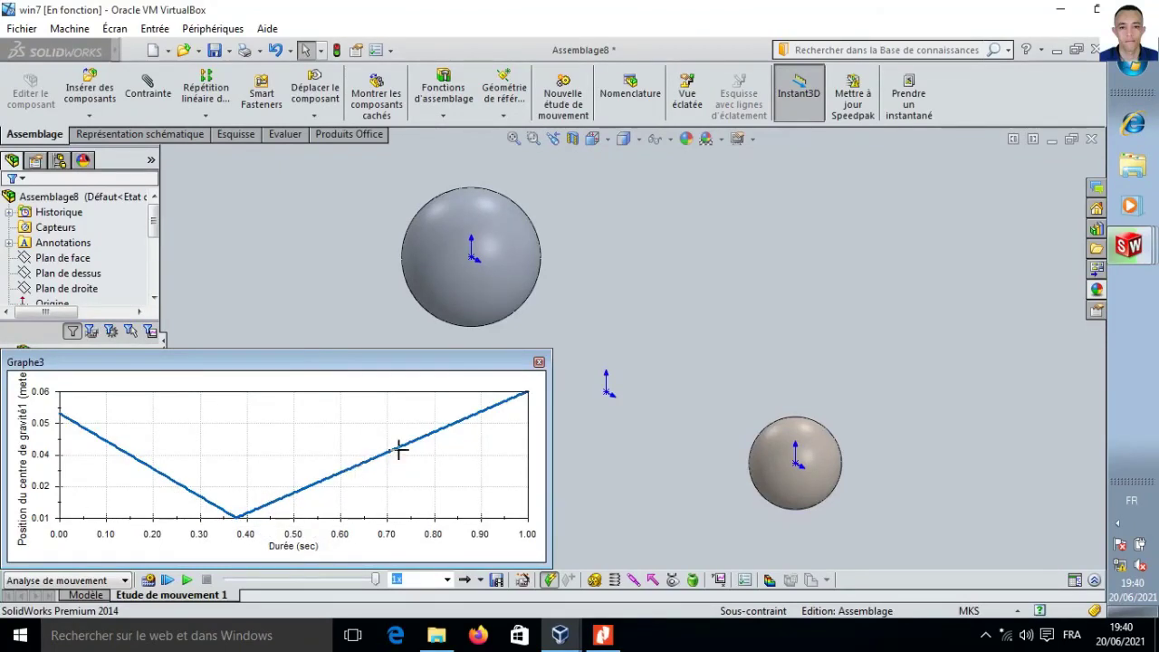
left_click(538, 363)
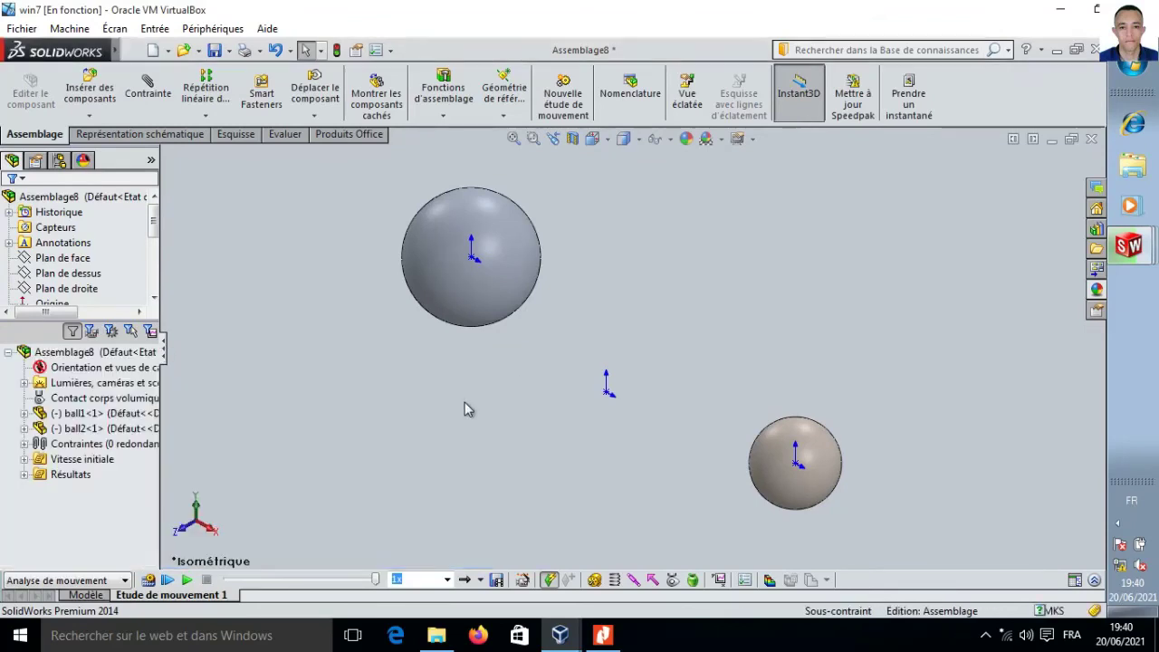
Plot ball1's translational kinetic energy as Graphe4 and enlarge the graph window
left_click(718, 581)
left_click(127, 255)
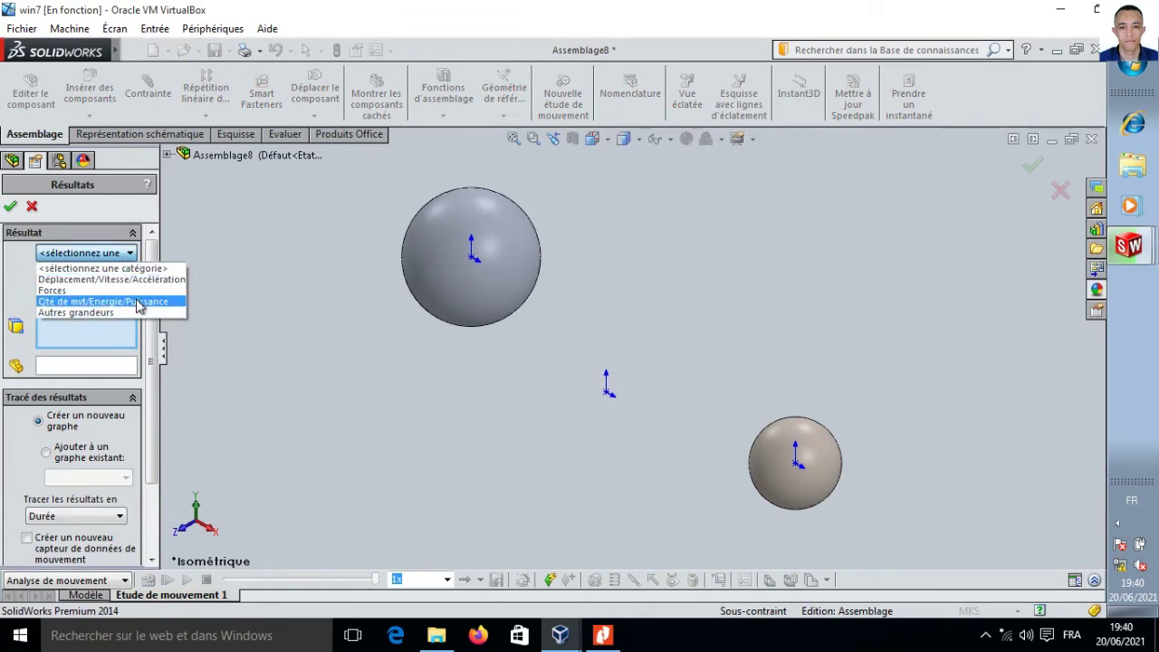
left_click(127, 301)
left_click(118, 278)
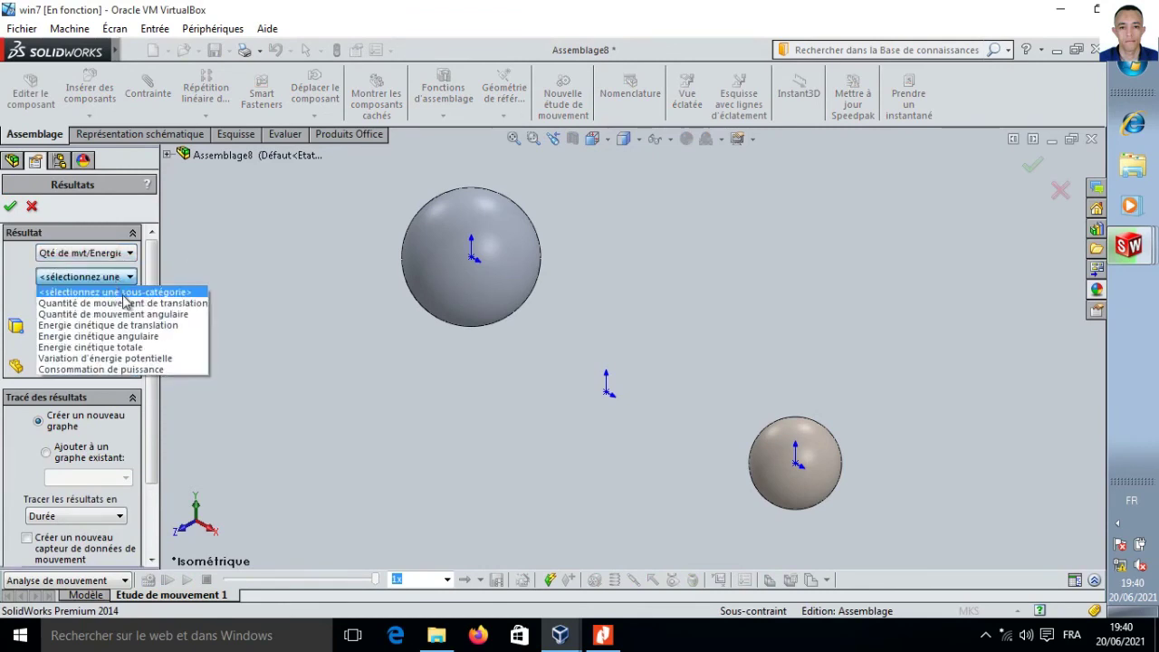
left_click(183, 329)
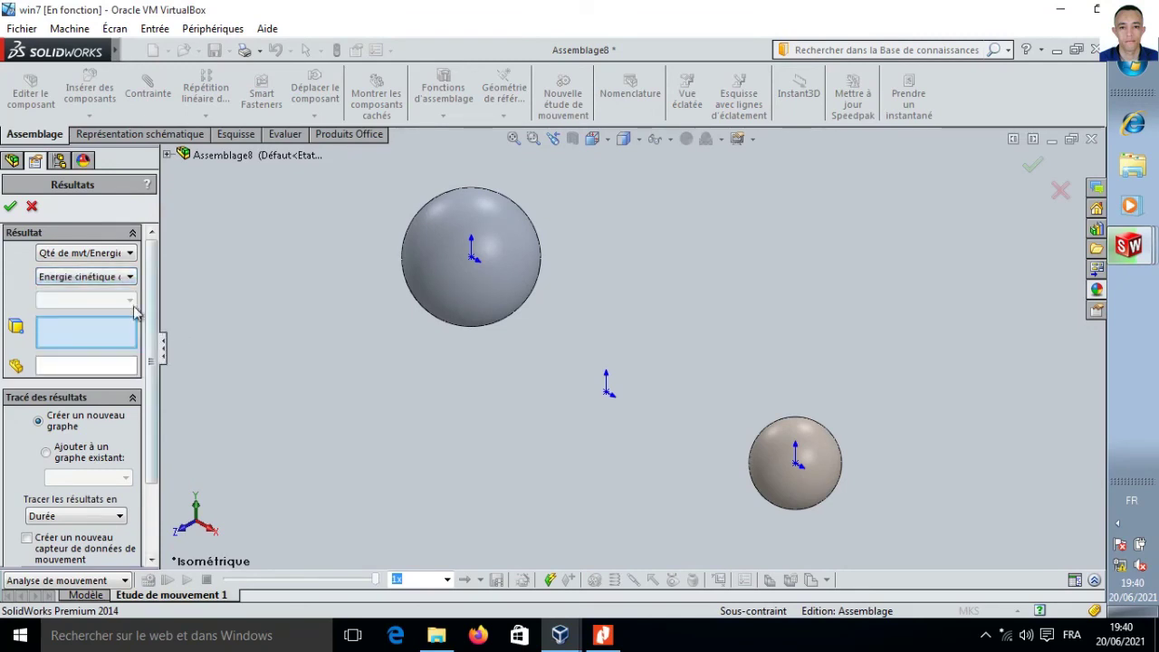
left_click(752, 448)
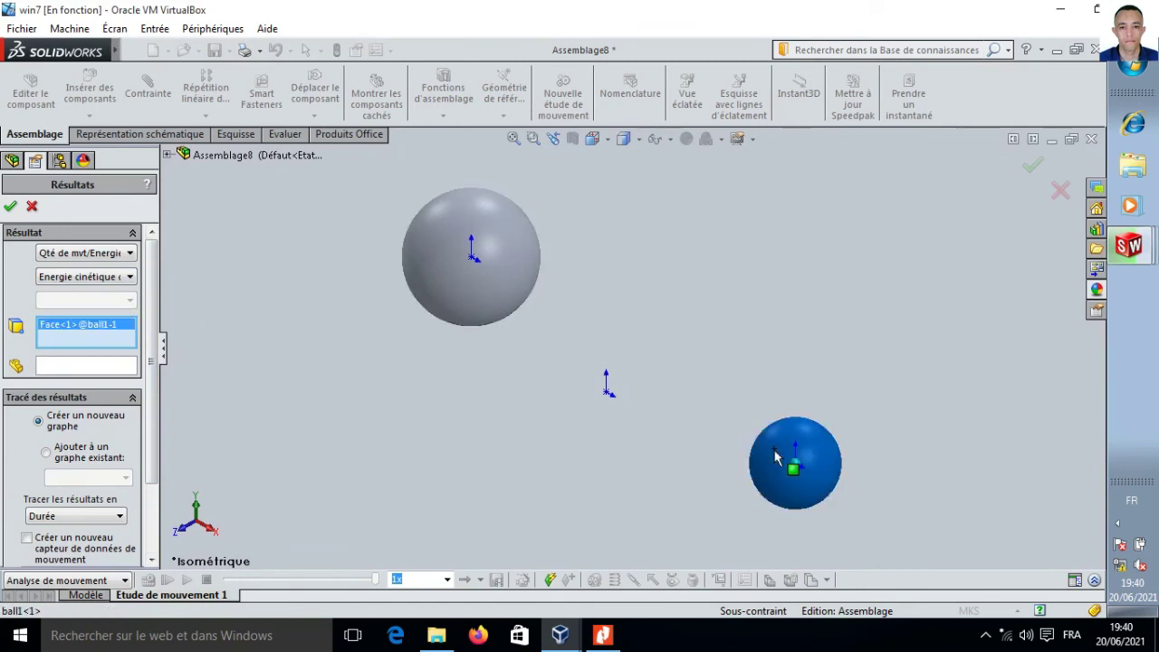
left_click(10, 206)
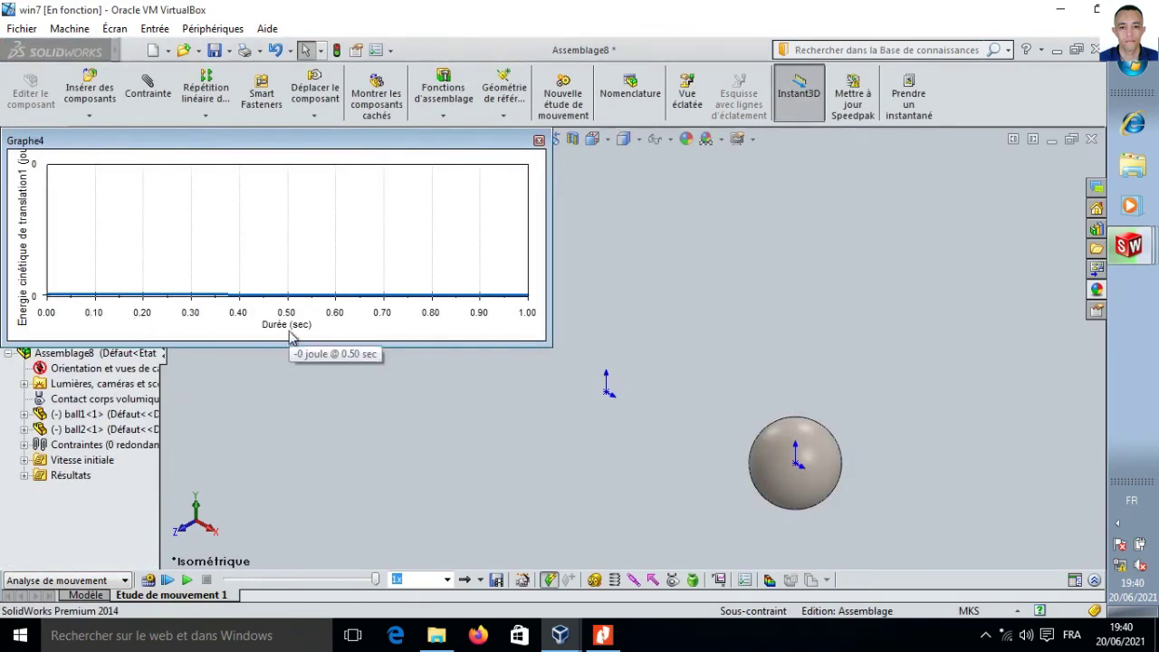
left_click_drag(552, 344, 623, 408)
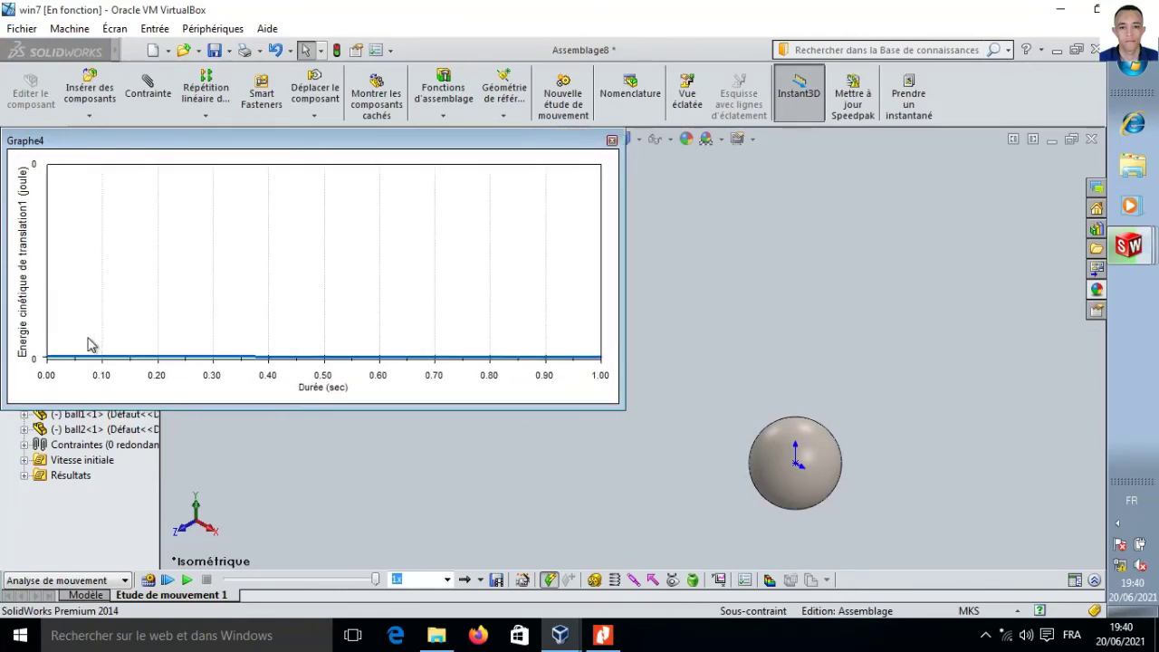
View the energy graph's Y-axis Echelle settings, then cancel without changing the scale
double_click(46, 355)
left_click(426, 205)
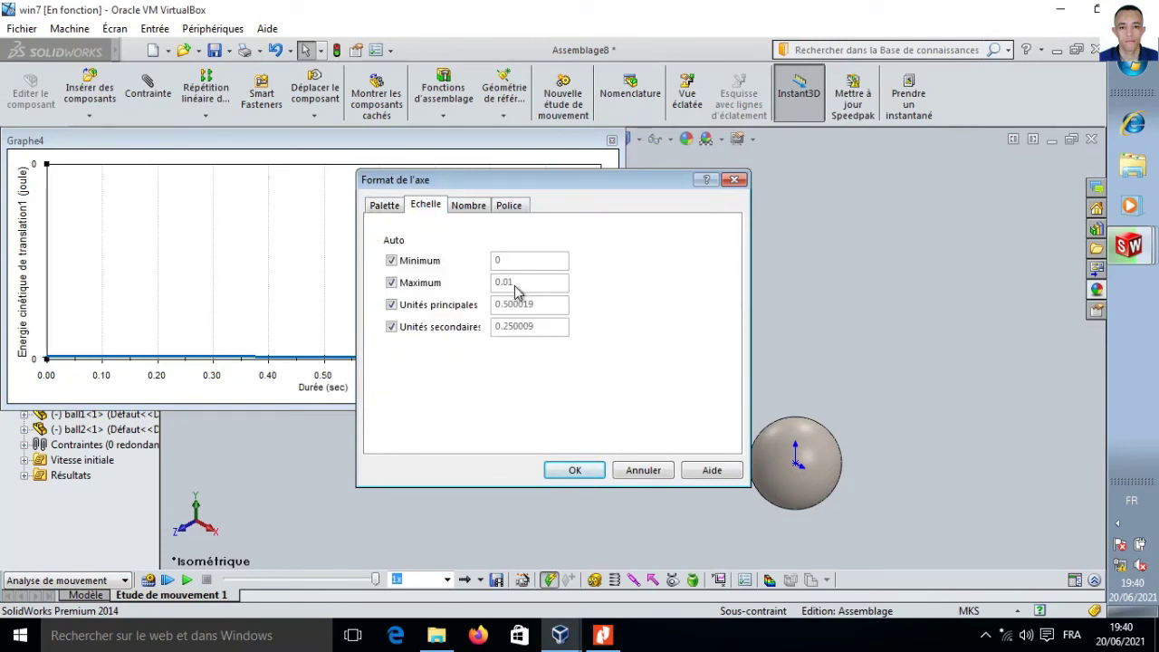
left_click(639, 469)
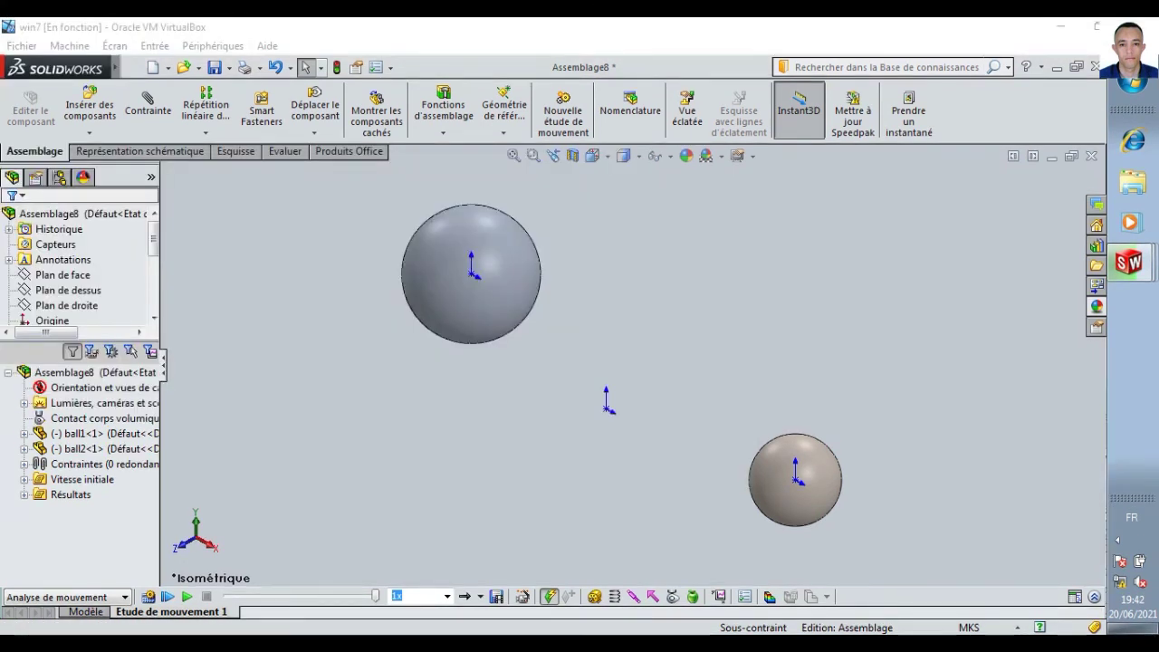